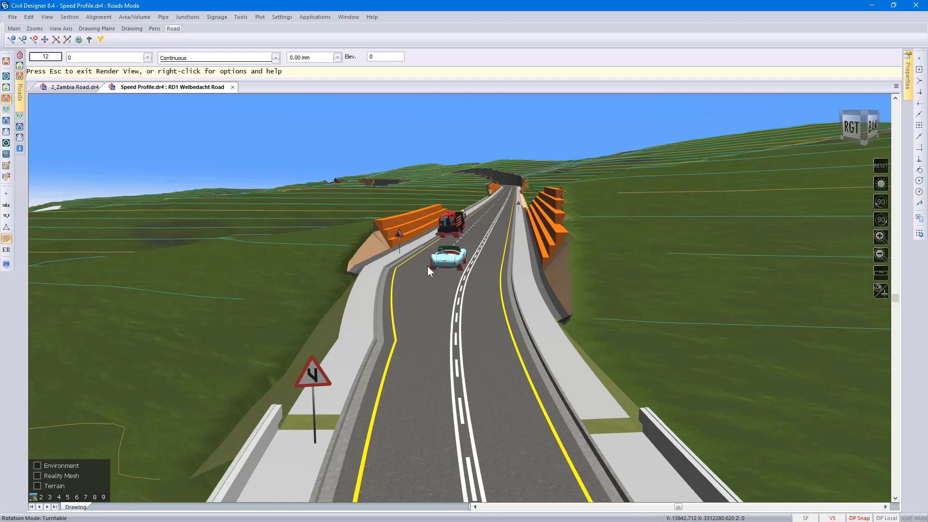
# - Quit the 3D render view and switch to the 2_Zambia Road.dr4 drawing, widening the strip of sheet names
pyautogui.click(99, 17)
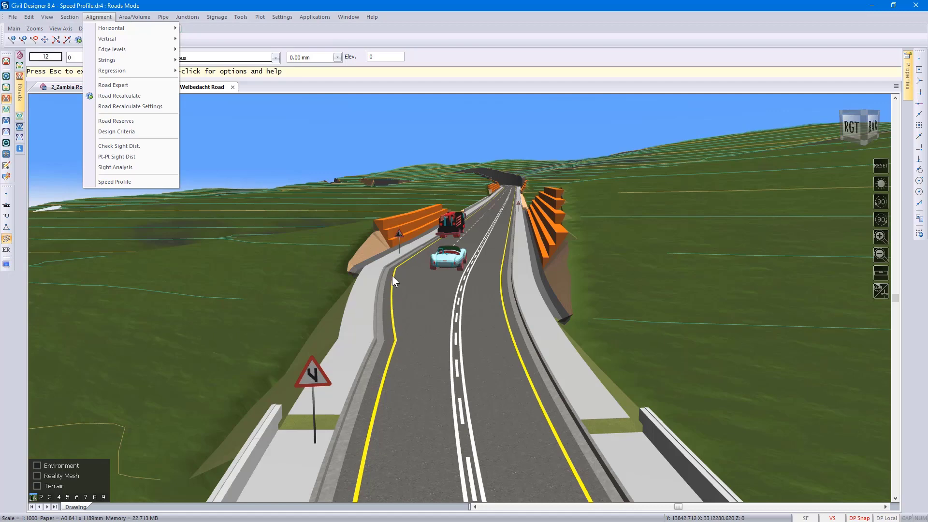
pyautogui.click(422, 308)
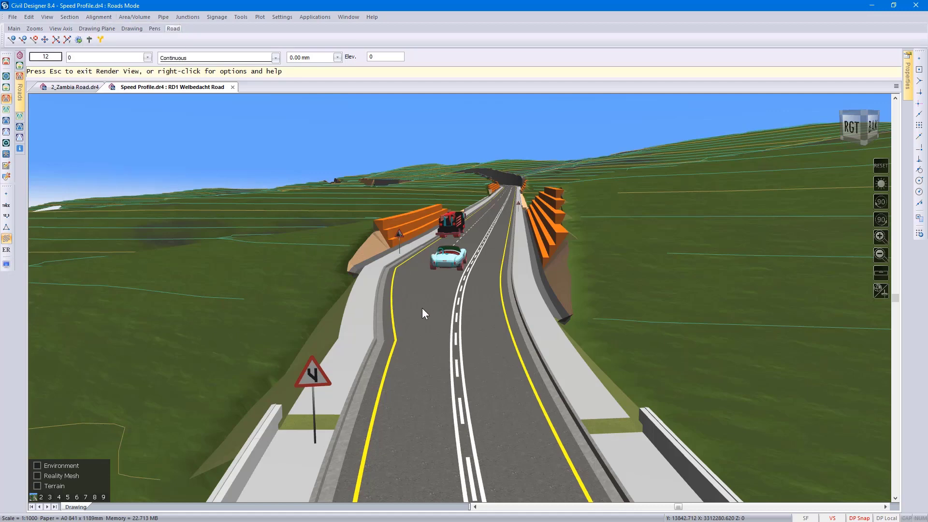
pyautogui.rightClick(422, 309)
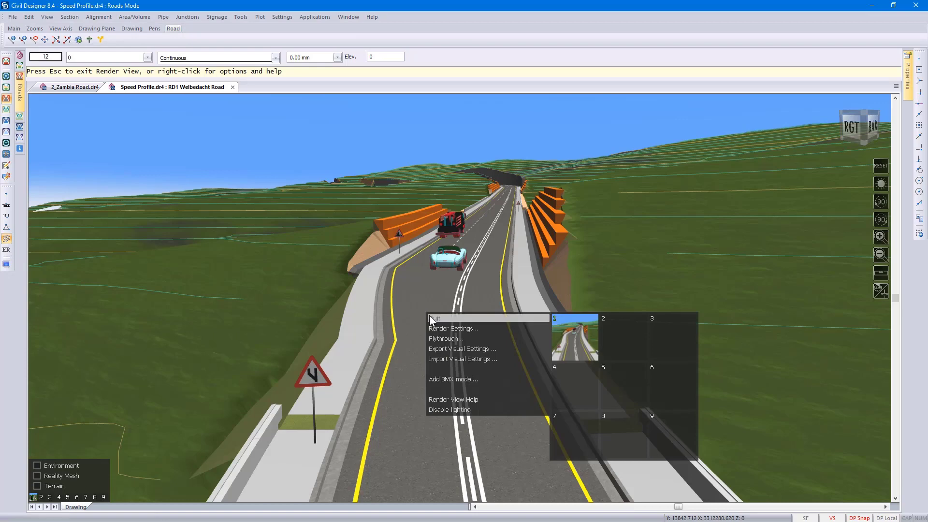
pyautogui.click(431, 318)
pyautogui.click(437, 286)
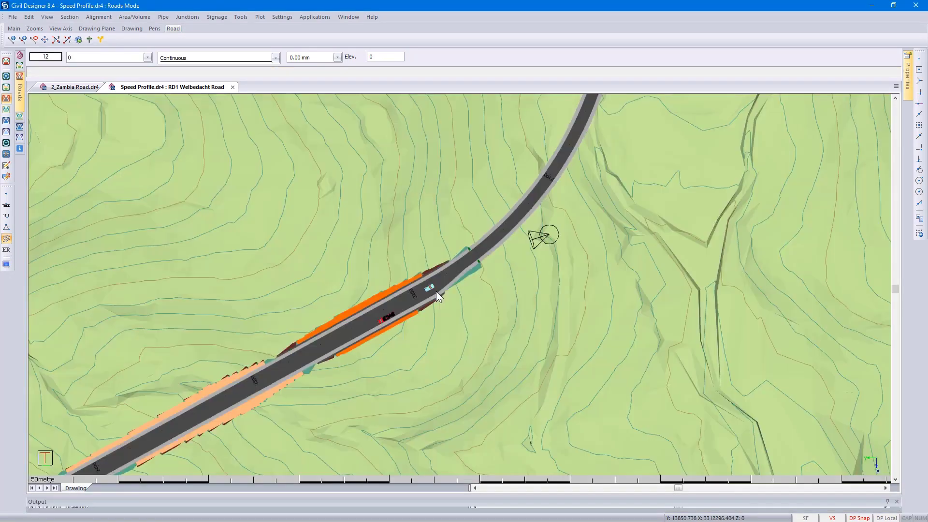
pyautogui.click(73, 89)
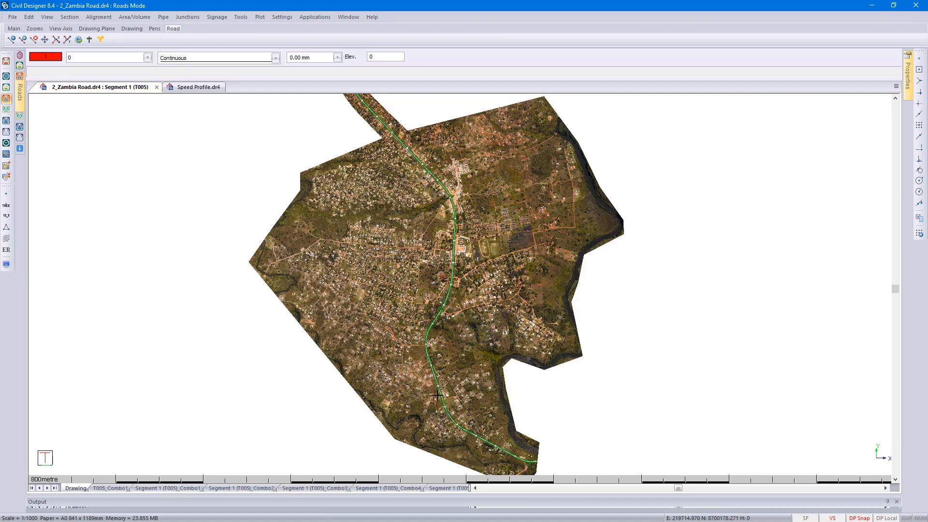
pyautogui.moveTo(475, 489); pyautogui.dragTo(859, 501)
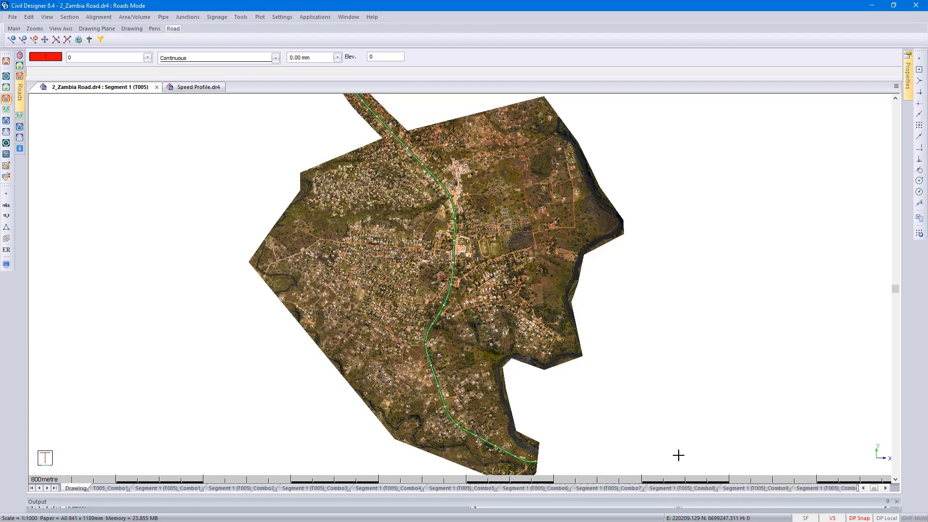
# - Check the terrain display options and the surfaces list with its point counts in the display settings, leaving them unchanged
pyautogui.click(6, 265)
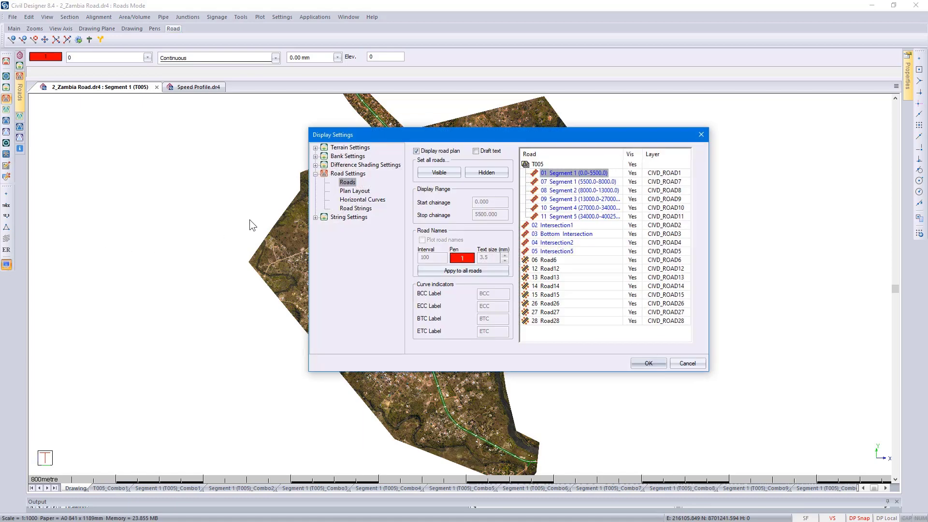
pyautogui.click(316, 148)
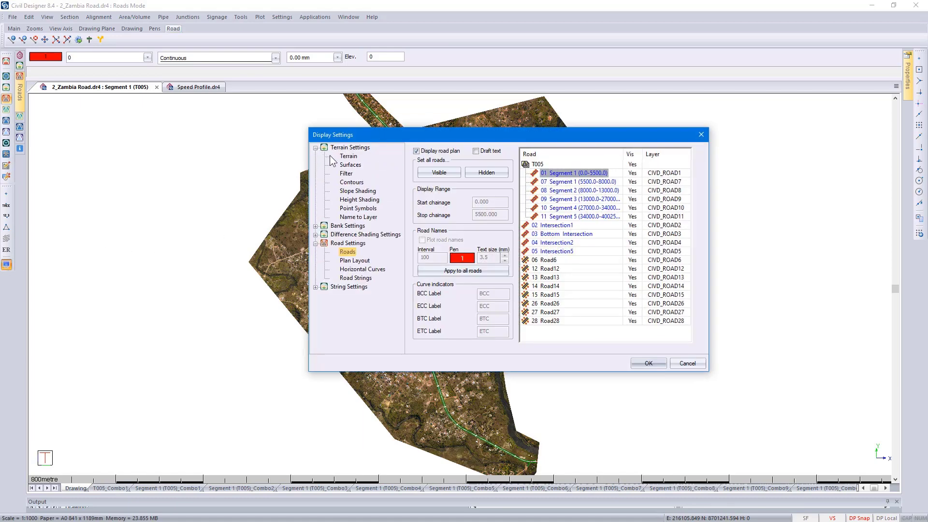
pyautogui.click(348, 156)
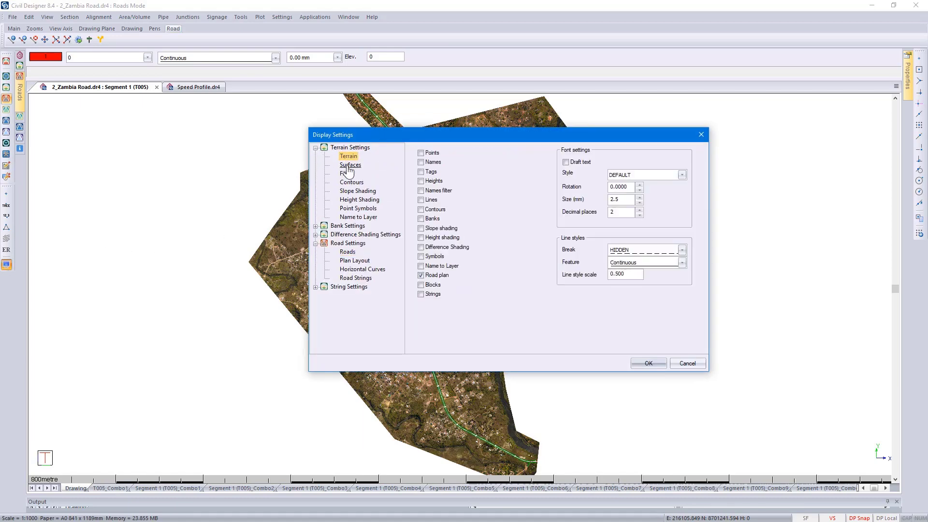
pyautogui.click(349, 167)
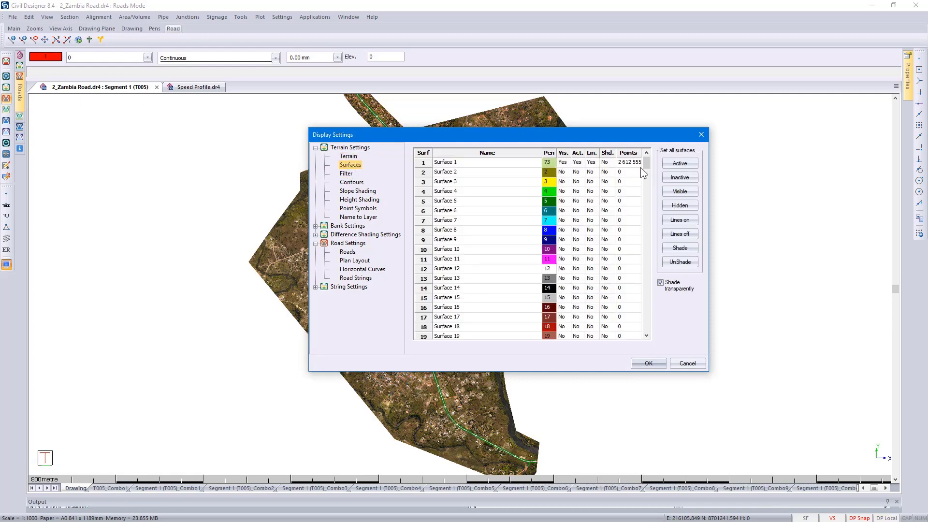
pyautogui.click(689, 365)
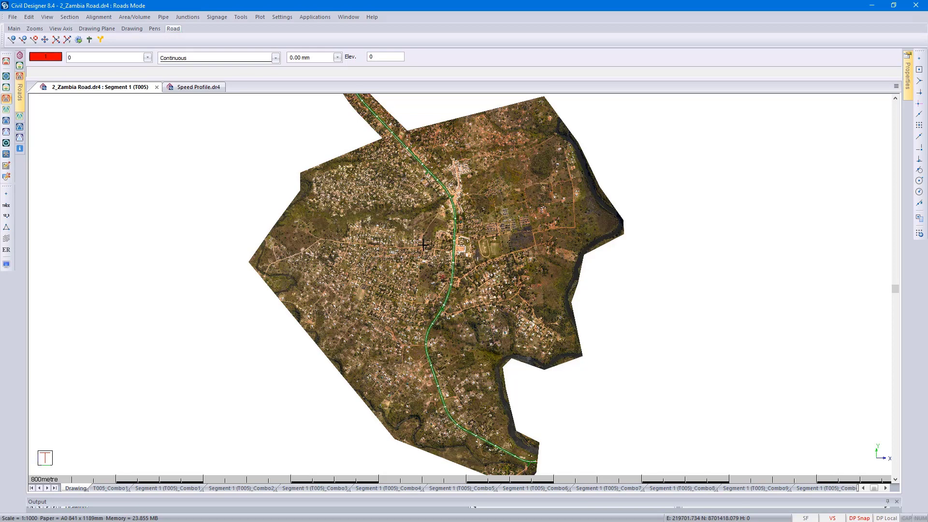
# - Set the design speed to 60 in Road 1's design criteria and check the minimum radius for that speed
pyautogui.scroll(10, 423, 245)
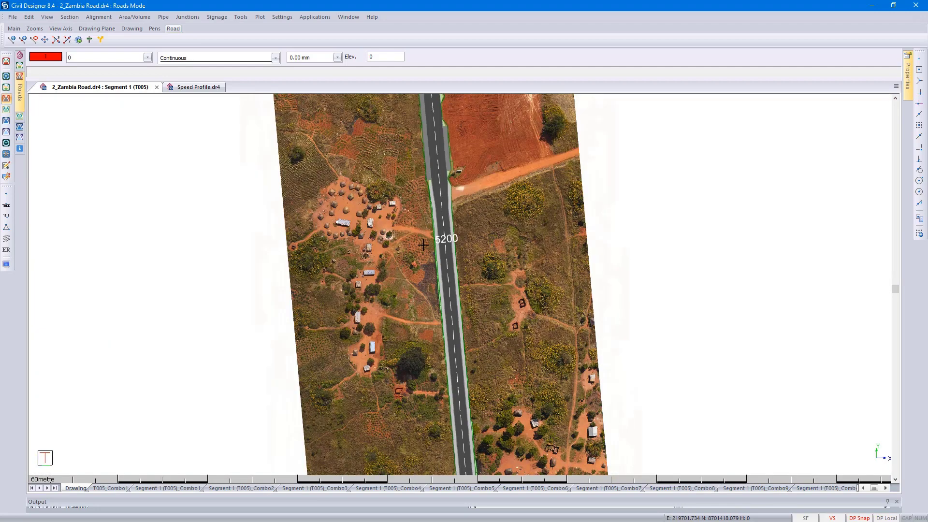
pyautogui.press('3')
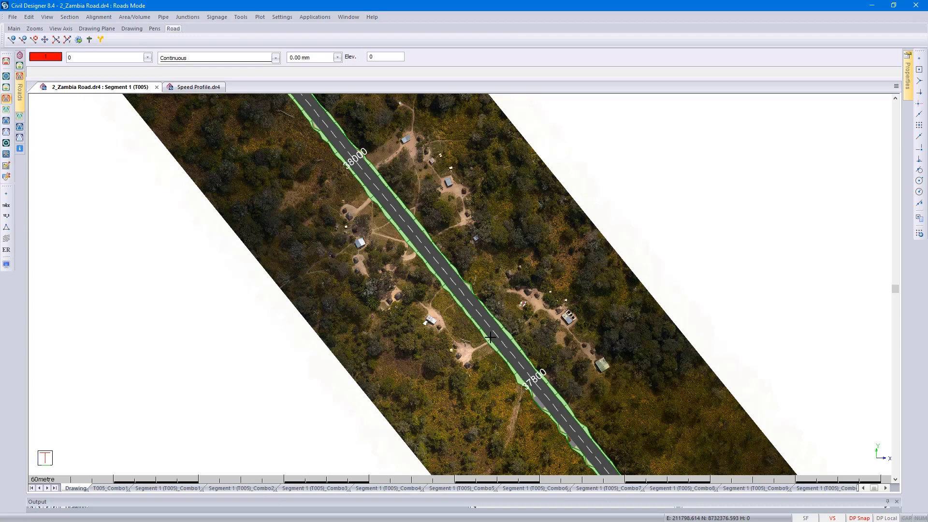
pyautogui.click(106, 18)
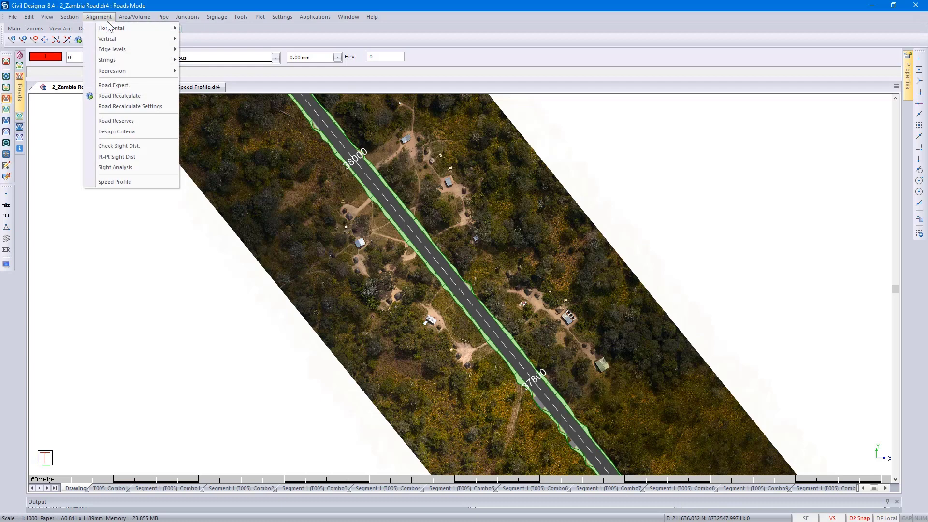
pyautogui.click(129, 134)
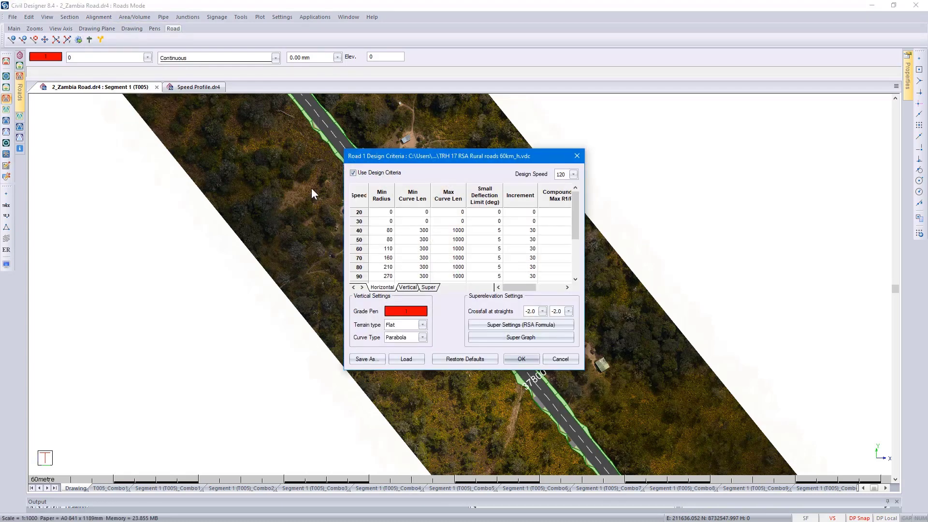
pyautogui.click(573, 175)
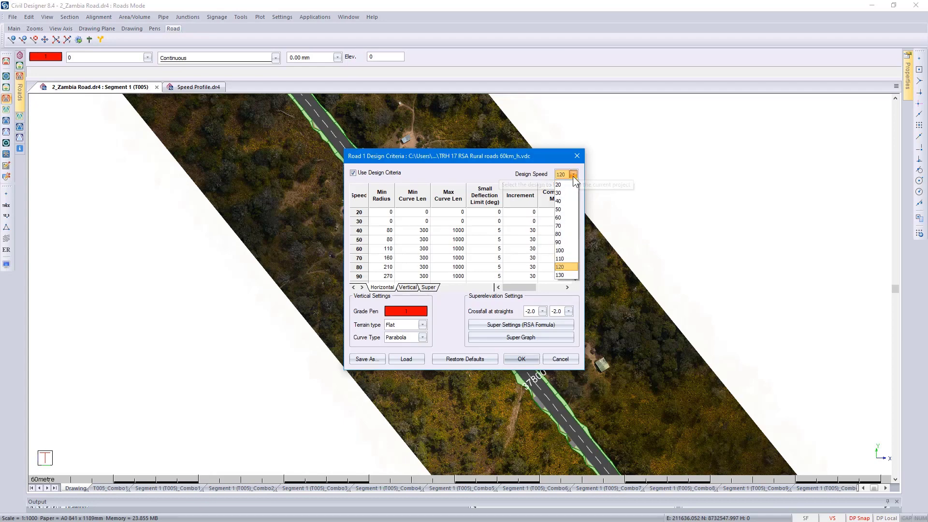
pyautogui.click(570, 219)
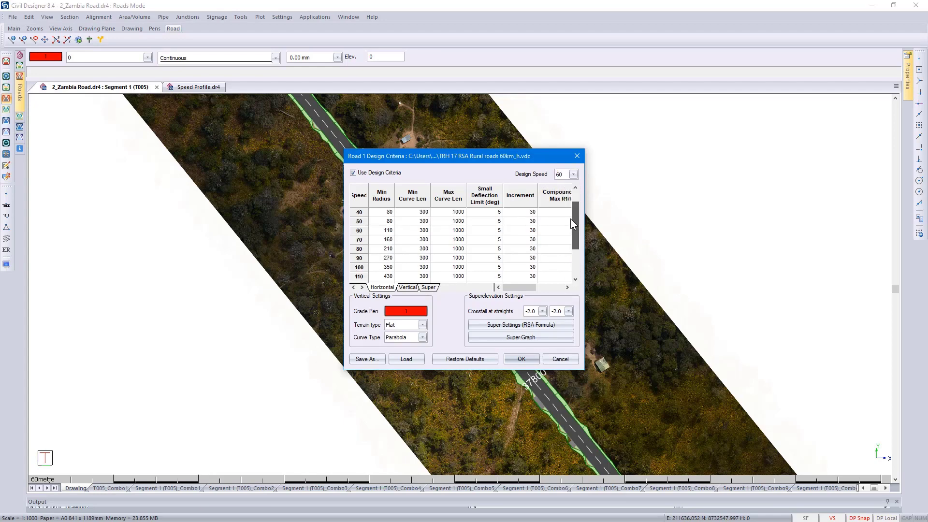
pyautogui.click(388, 233)
pyautogui.doubleClick(381, 232)
# - Review the vertical and superelevation criteria, save the design criteria over TRH 17 RSA Rural roads 60km_h.vdc and accept them
pyautogui.click(407, 287)
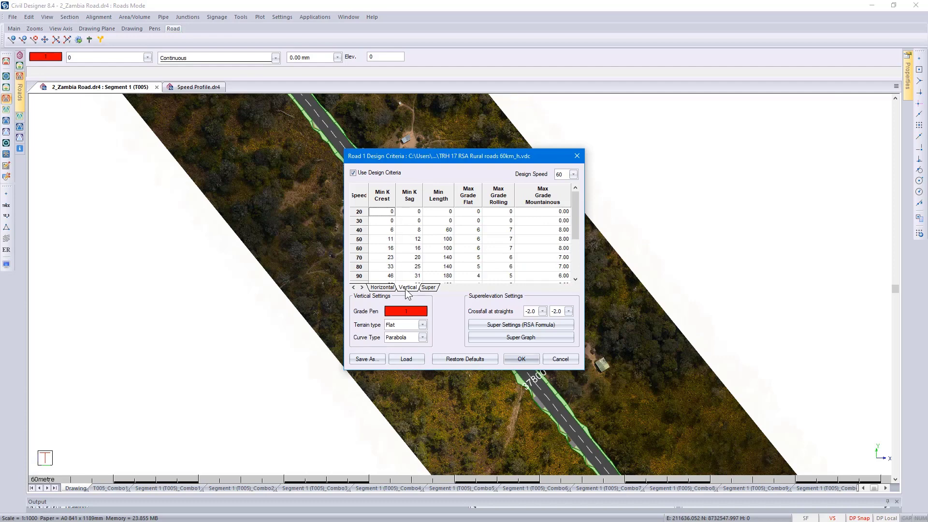
pyautogui.click(428, 289)
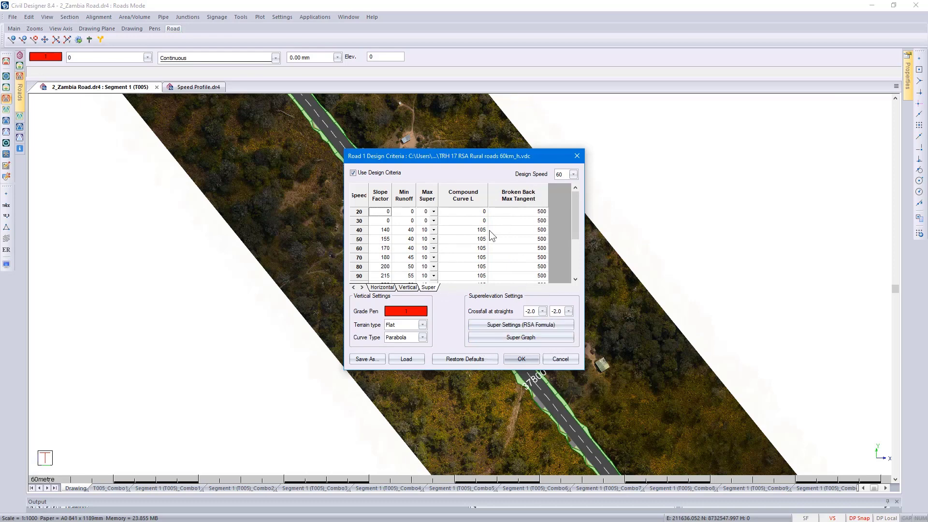
pyautogui.click(371, 360)
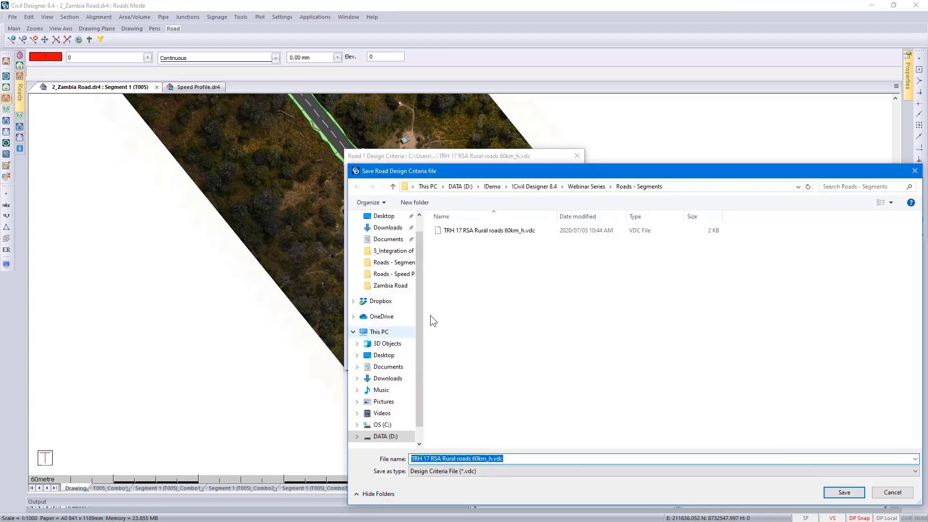
pyautogui.click(478, 233)
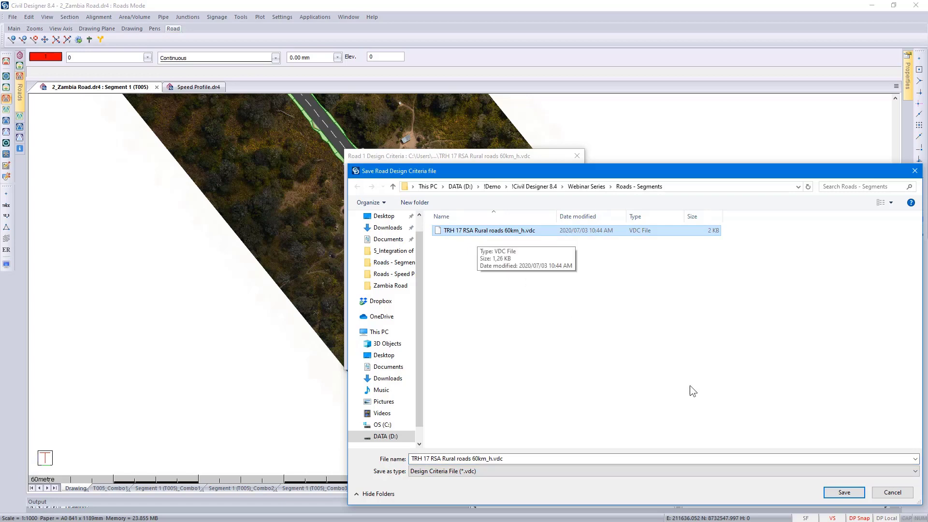
pyautogui.click(842, 492)
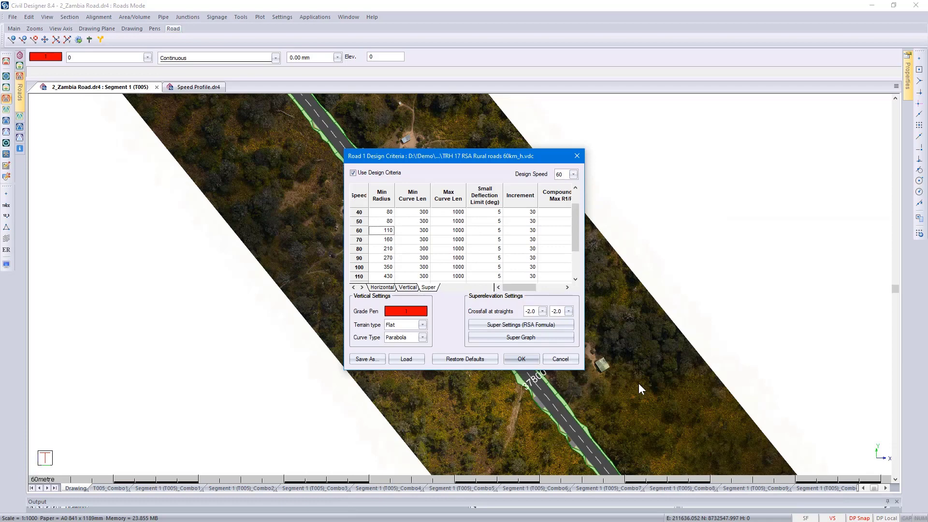
pyautogui.click(532, 359)
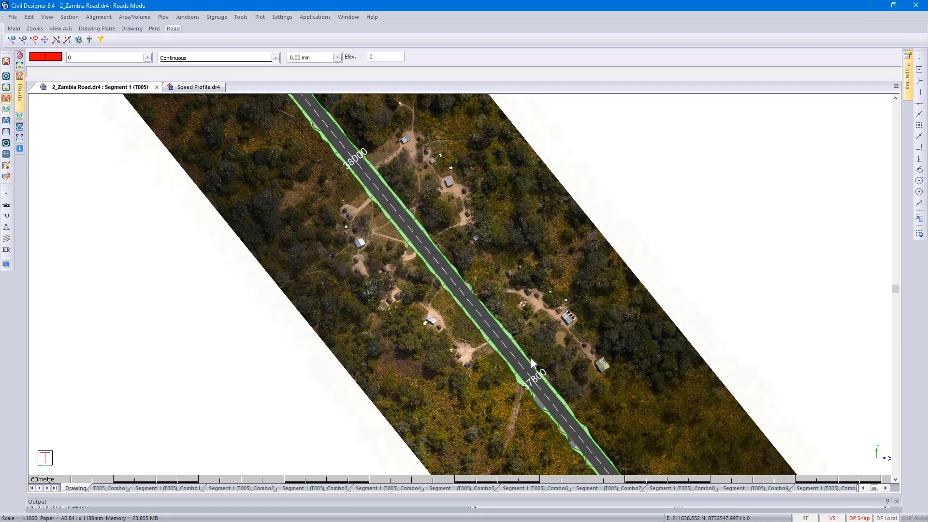
# - Split Segment 5 of road T005 into two segments at chainage 37800
pyautogui.click(507, 355)
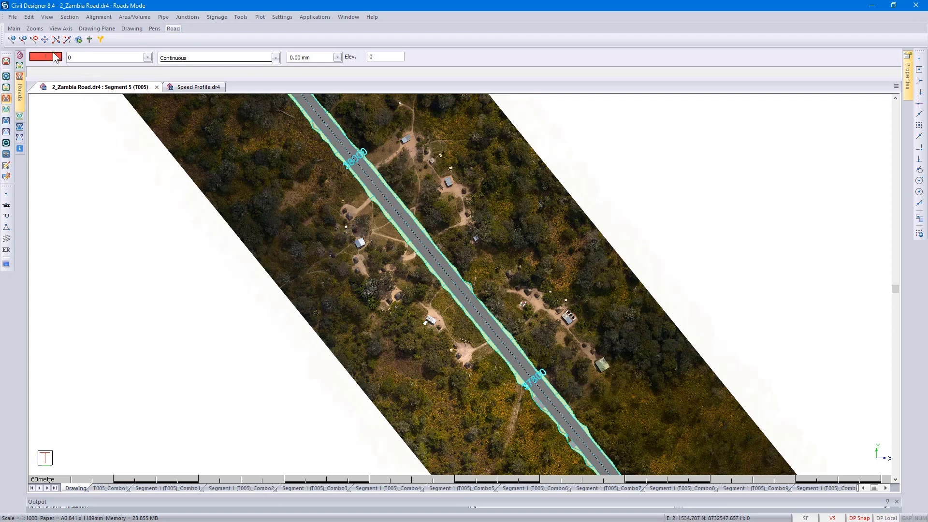
pyautogui.click(13, 16)
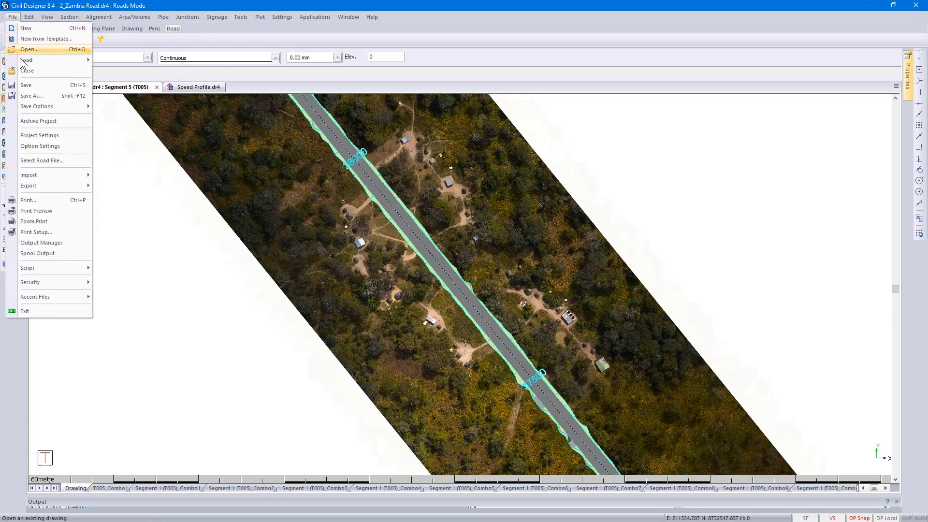
pyautogui.click(45, 159)
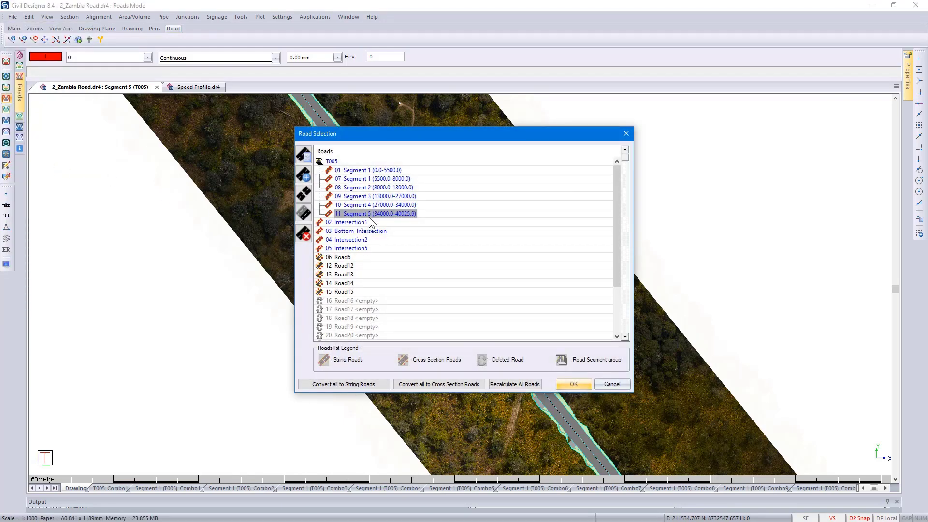
pyautogui.moveTo(400, 137); pyautogui.dragTo(626, 112)
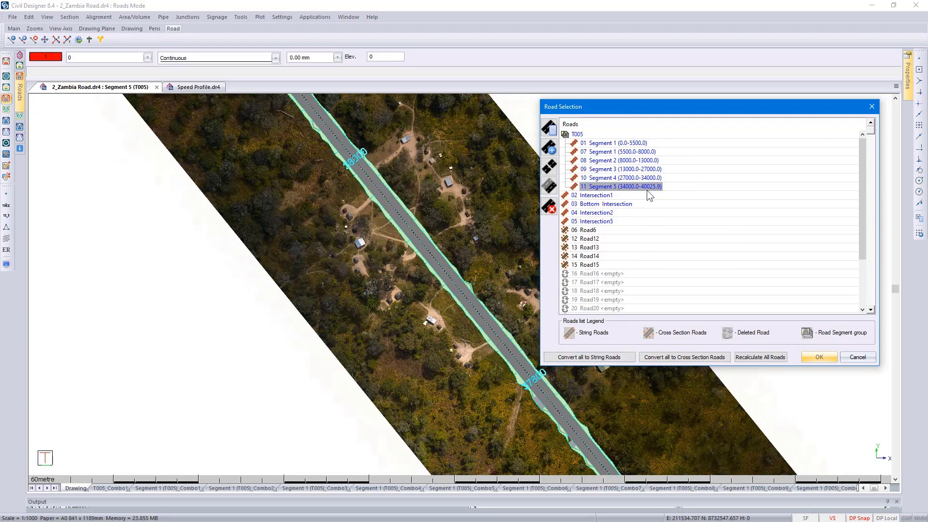
pyautogui.click(550, 167)
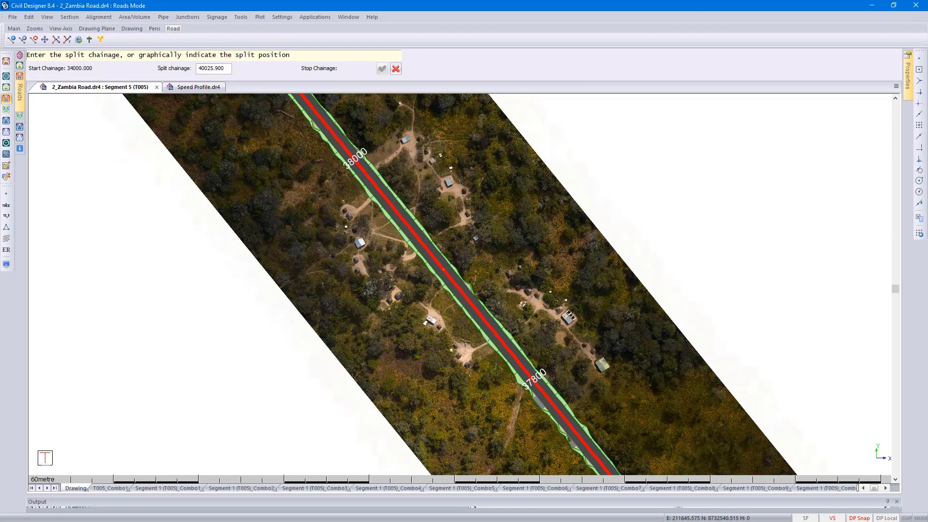
pyautogui.click(230, 69)
pyautogui.moveTo(230, 69); pyautogui.dragTo(197, 70)
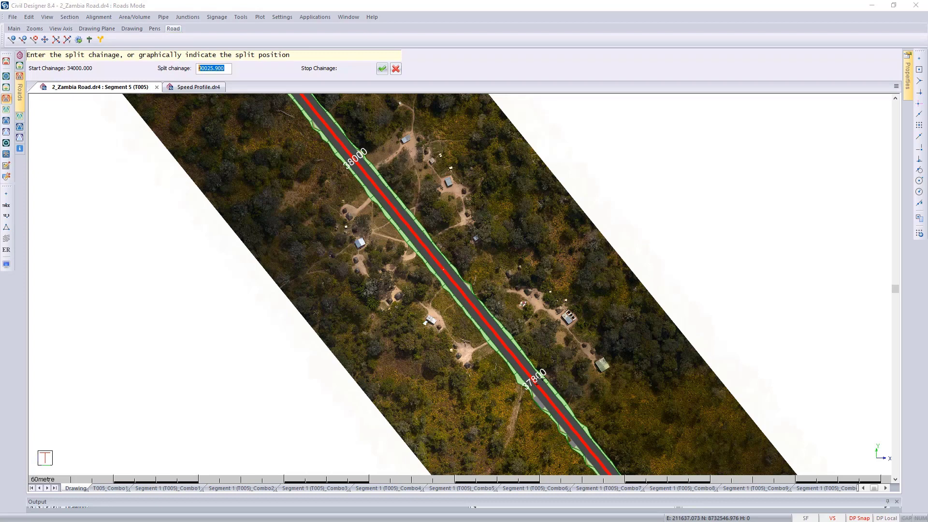
pyautogui.click(538, 381)
pyautogui.moveTo(226, 68); pyautogui.dragTo(194, 68)
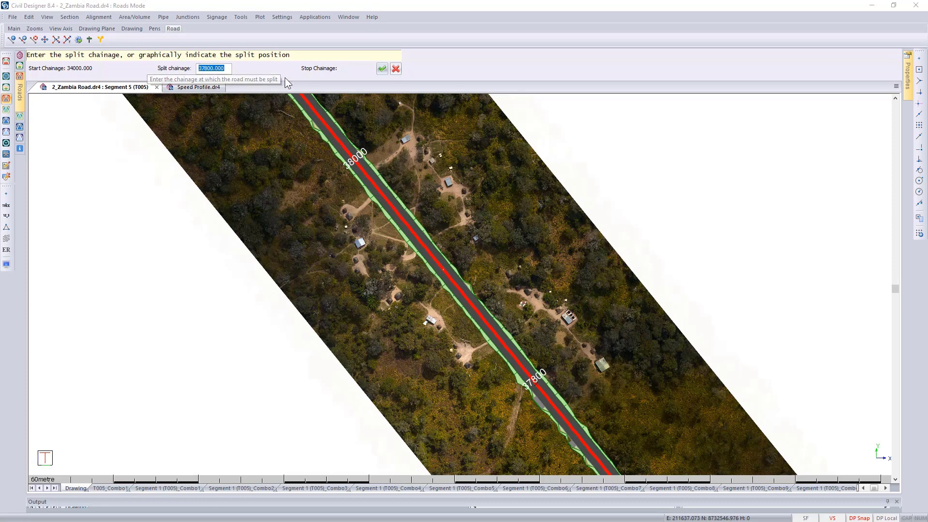
pyautogui.click(381, 69)
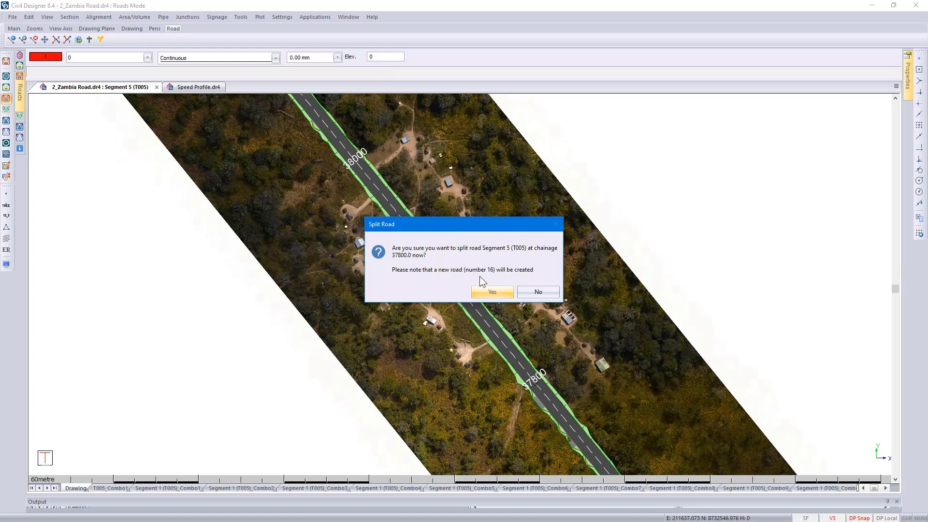
pyautogui.click(493, 293)
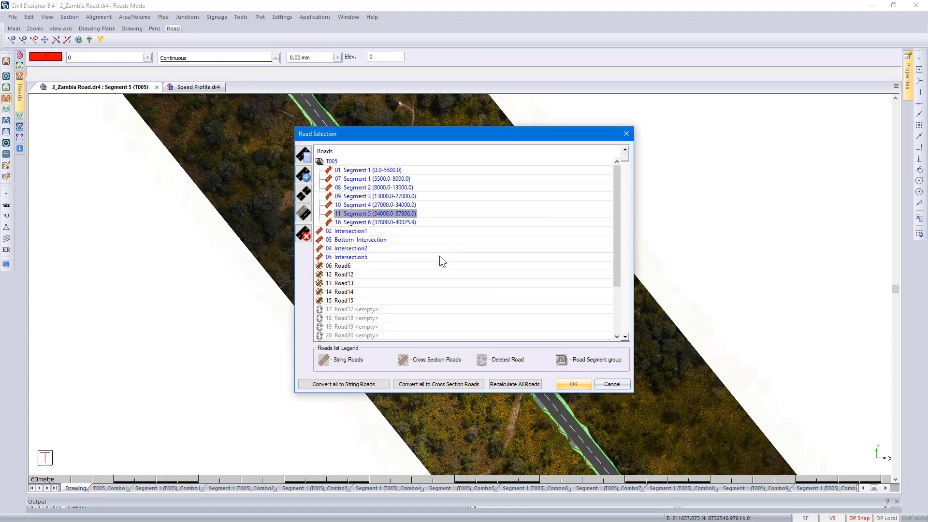
# - Assign the design criteria file TRH 17 RSA Rural roads 60km_h.vdc to Segment 6 of T005 and make that segment the current road
pyautogui.click(390, 224)
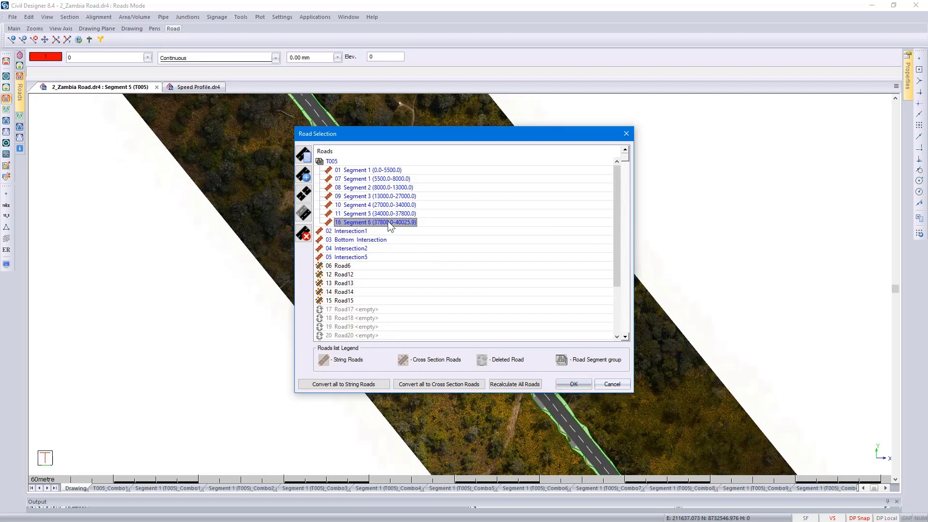
pyautogui.click(303, 155)
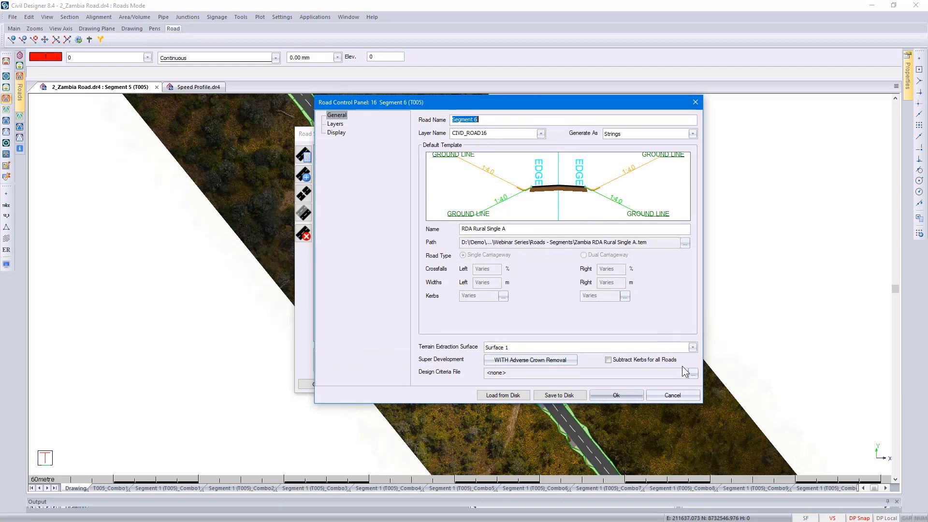
pyautogui.click(694, 375)
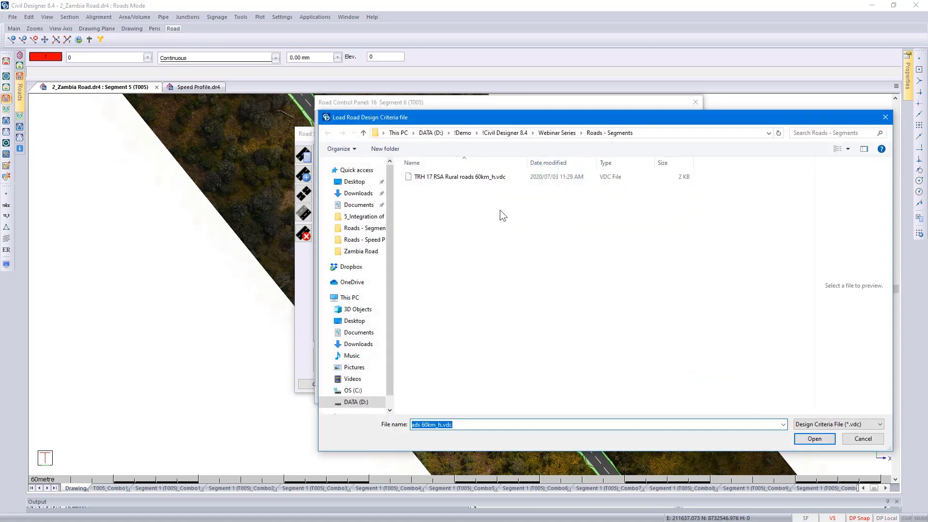
pyautogui.click(473, 179)
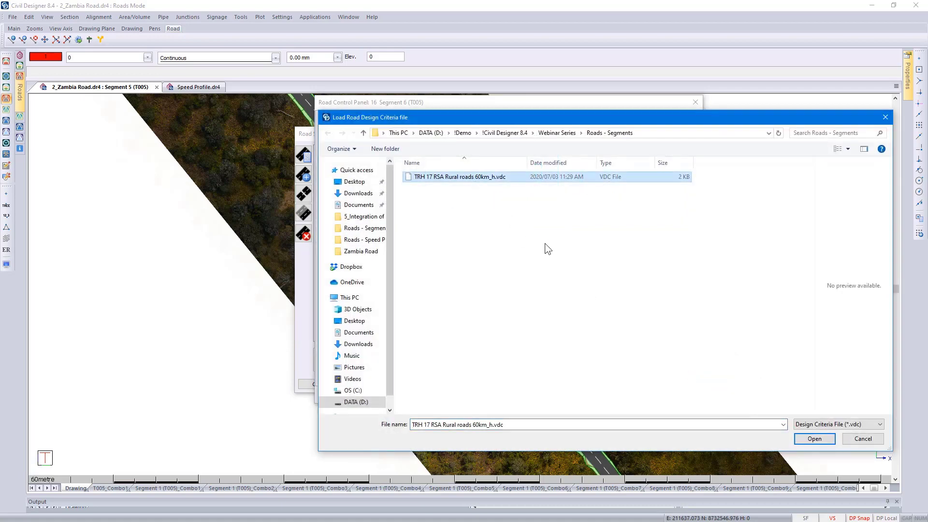
pyautogui.click(813, 438)
pyautogui.click(622, 395)
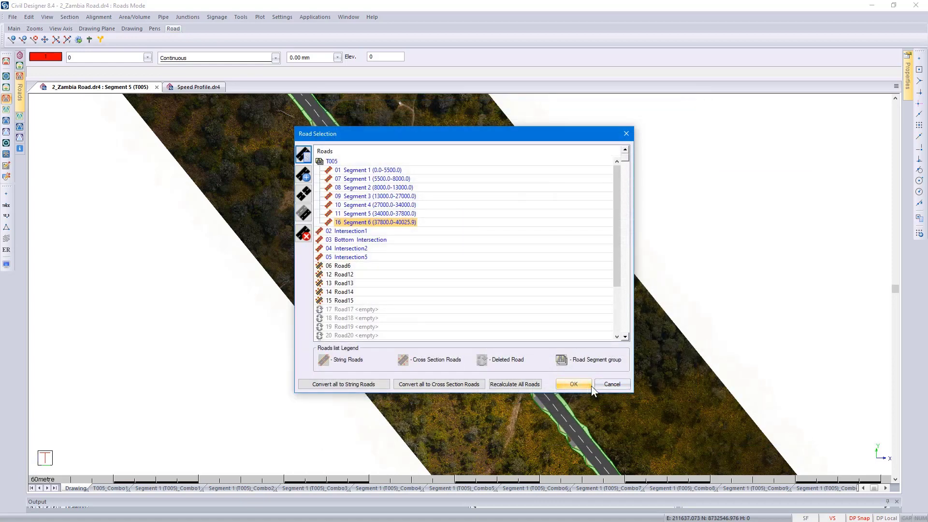
pyautogui.click(582, 385)
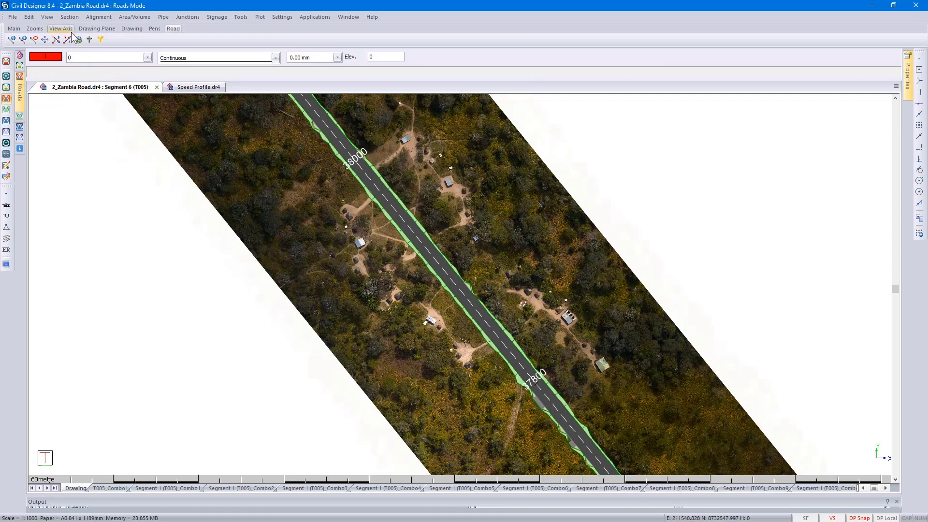
# - Inspect the cross section of Segment 6 near chainage 37800 in the graphical cross section editor, then close it
pyautogui.click(69, 18)
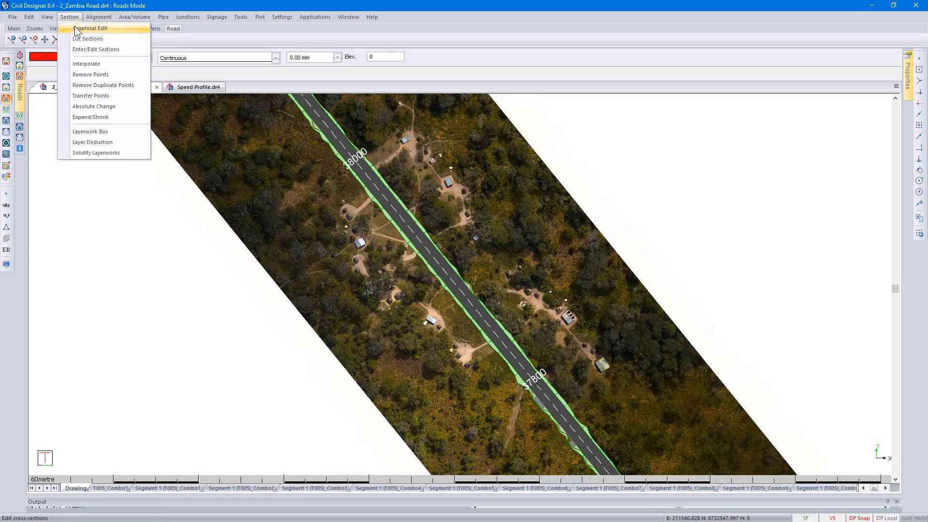
pyautogui.click(76, 28)
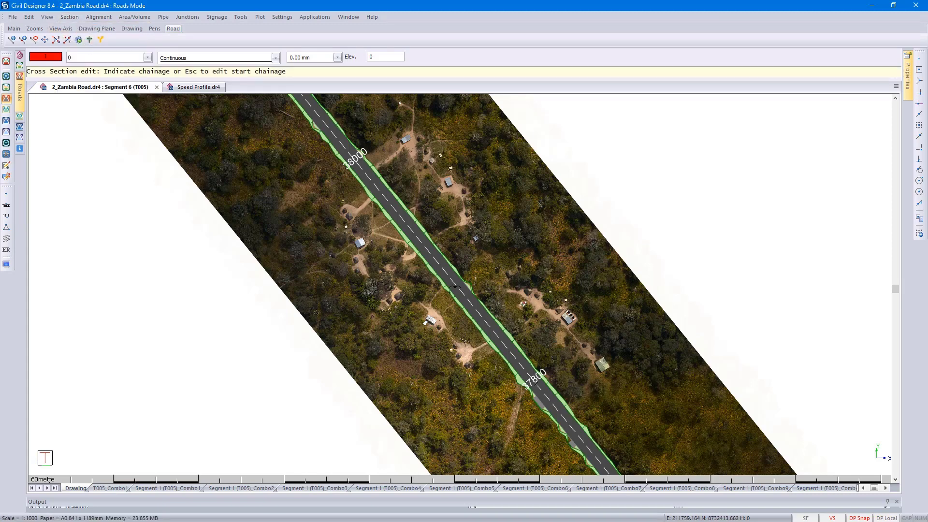
pyautogui.click(531, 374)
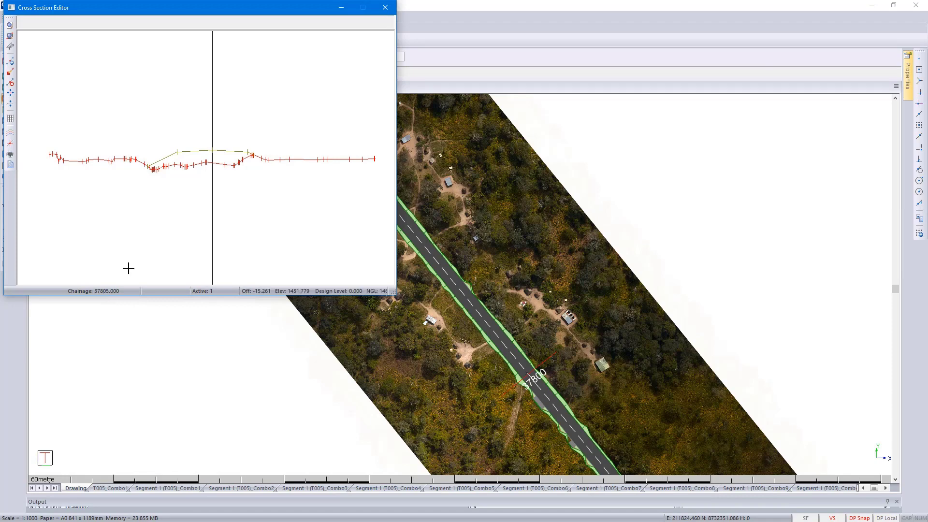
pyautogui.click(385, 7)
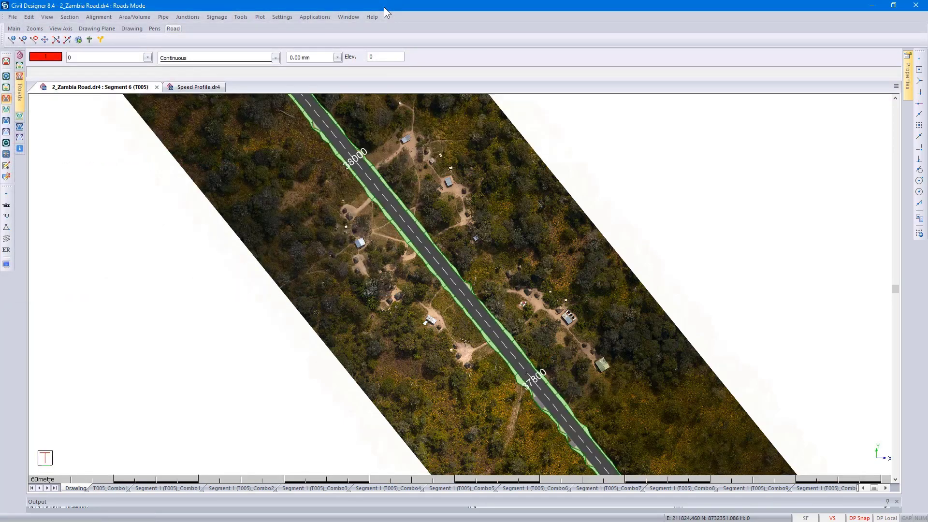
# - Open the vertical alignment of Segment 6 from the road in the drawing
pyautogui.click(408, 220)
pyautogui.rightClick(391, 206)
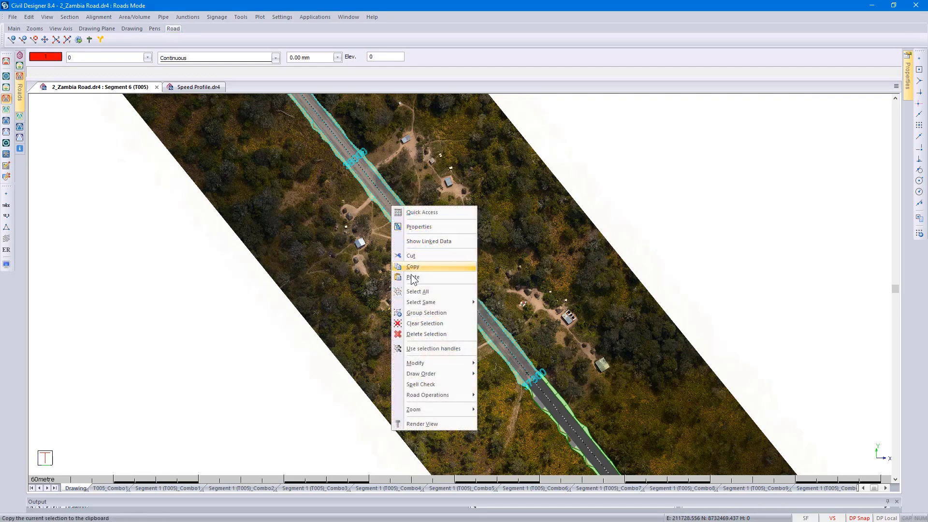
pyautogui.moveTo(467, 395)
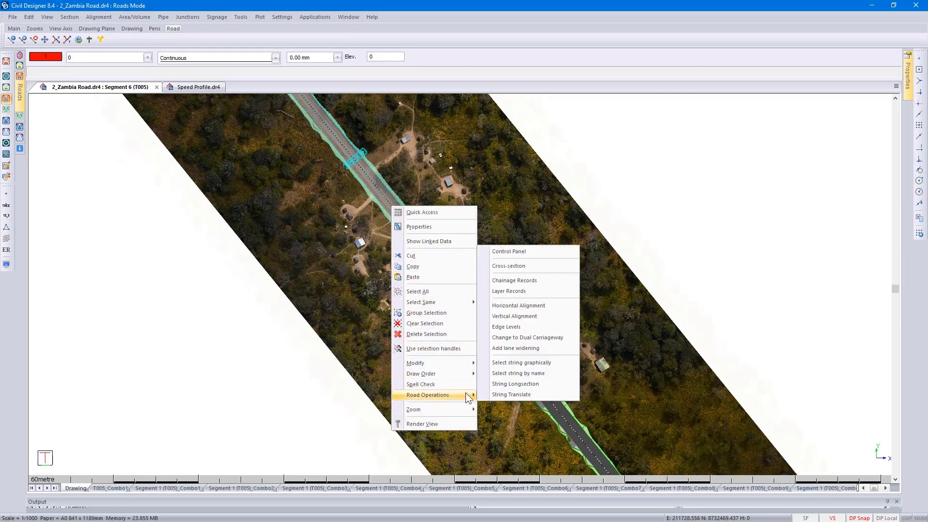
pyautogui.click(513, 317)
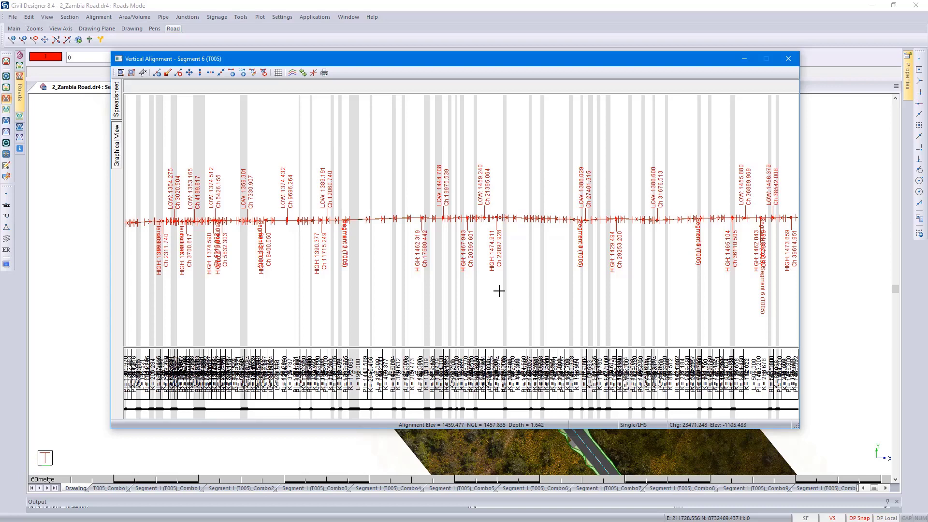
# - Hide the high/low points in the vertical alignment, examine the boundary between Segments 5 and 6, and close the alignment
pyautogui.click(291, 73)
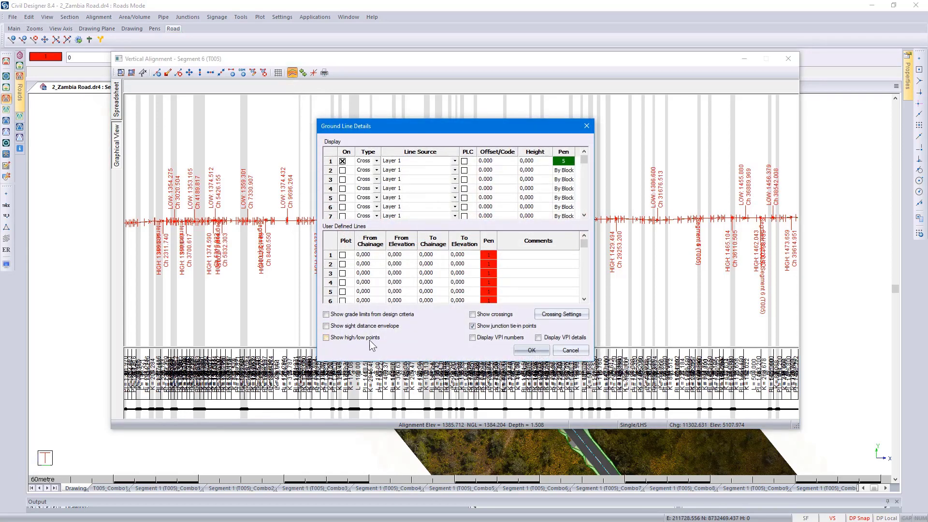
pyautogui.click(532, 351)
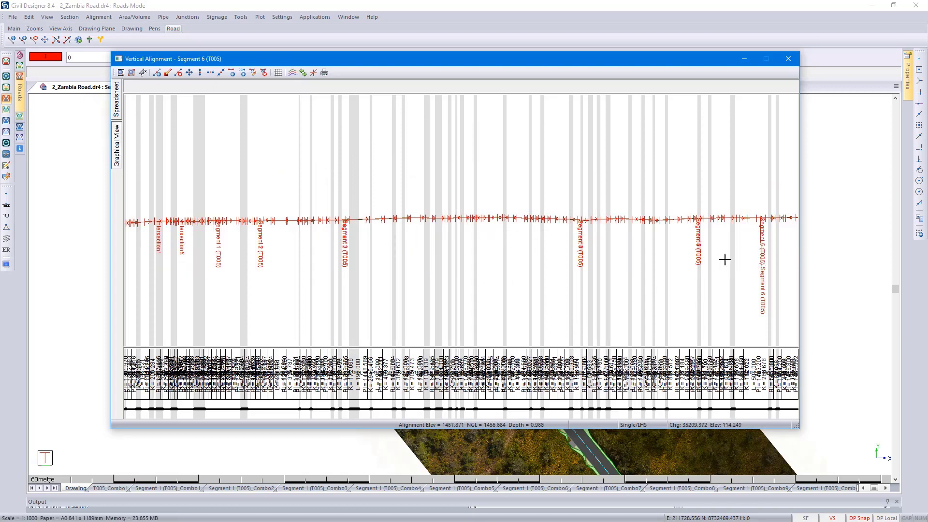
pyautogui.scroll(2, 763, 222)
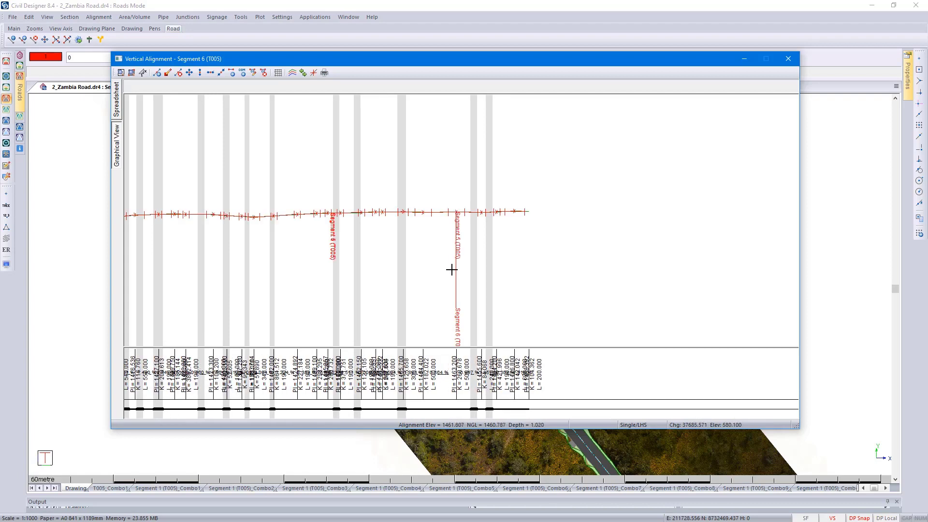
pyautogui.click(785, 63)
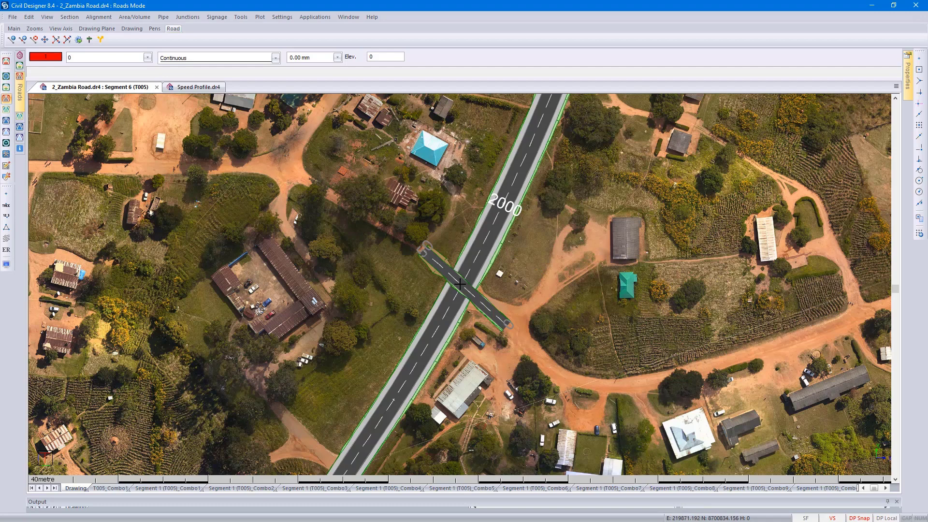
# - Enable automatically adding junctions in the Roads option settings, with a tolerance of 7
pyautogui.scroll(3, 460, 285)
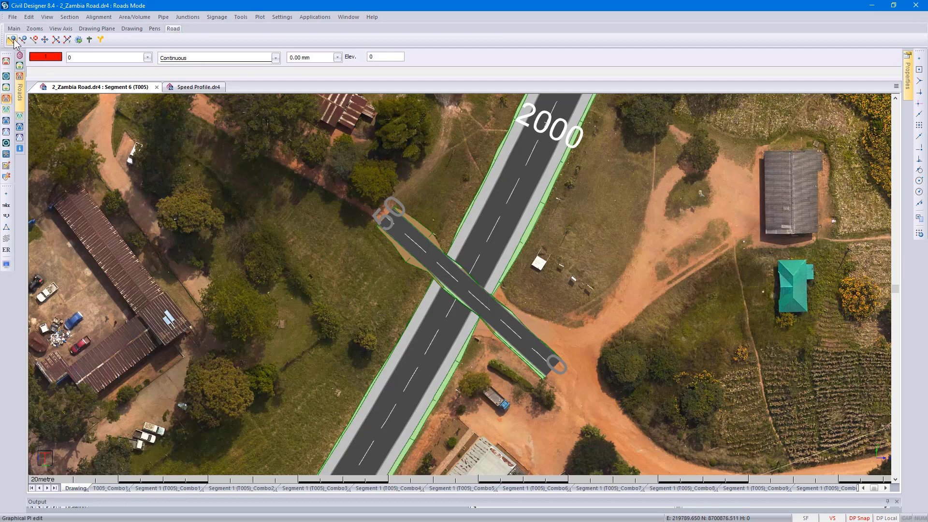
pyautogui.click(12, 17)
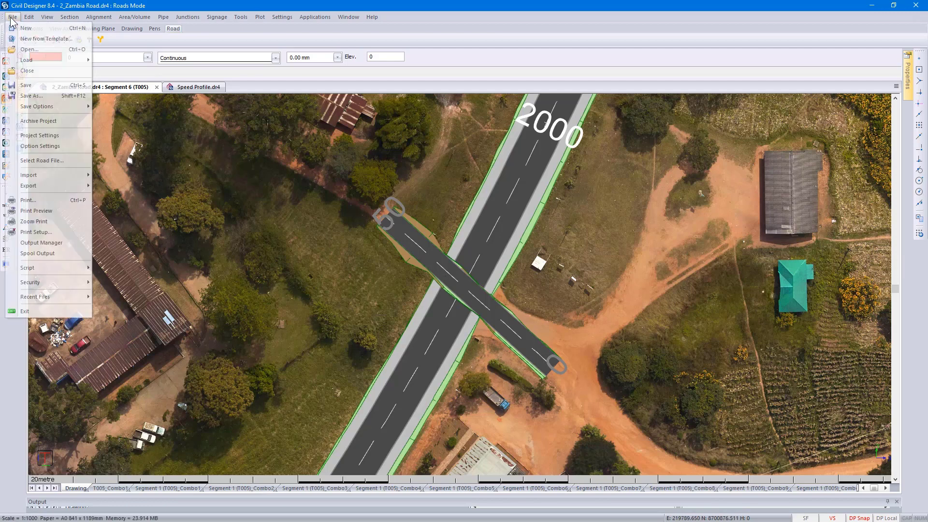
pyautogui.click(39, 144)
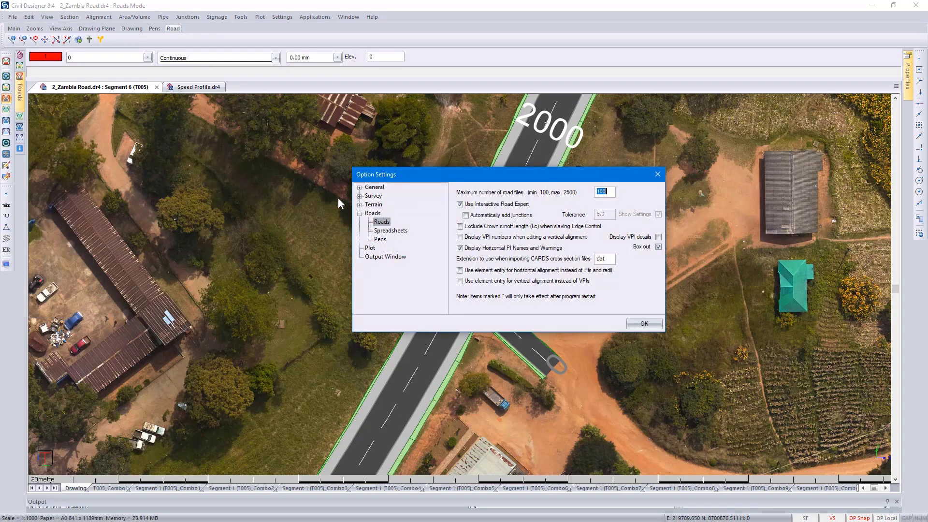
pyautogui.click(480, 218)
pyautogui.doubleClick(609, 213)
pyautogui.write('7')
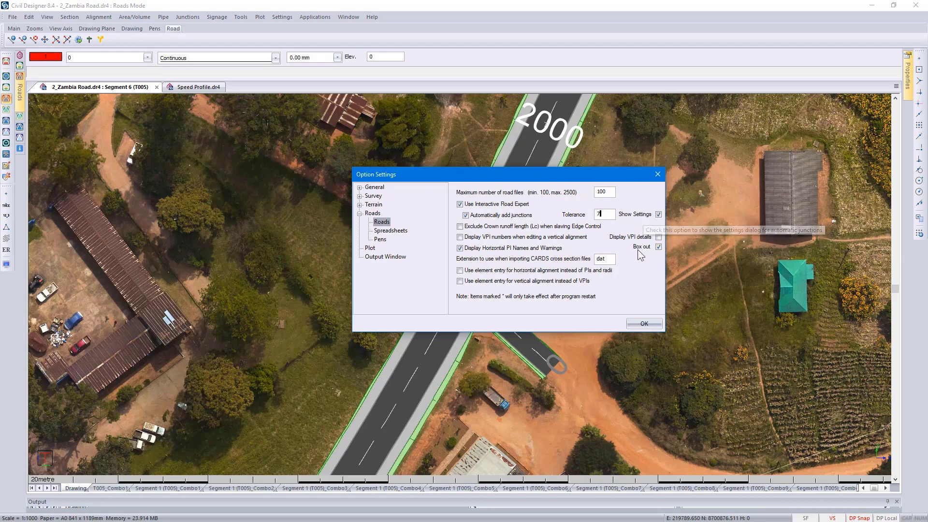
pyautogui.click(641, 324)
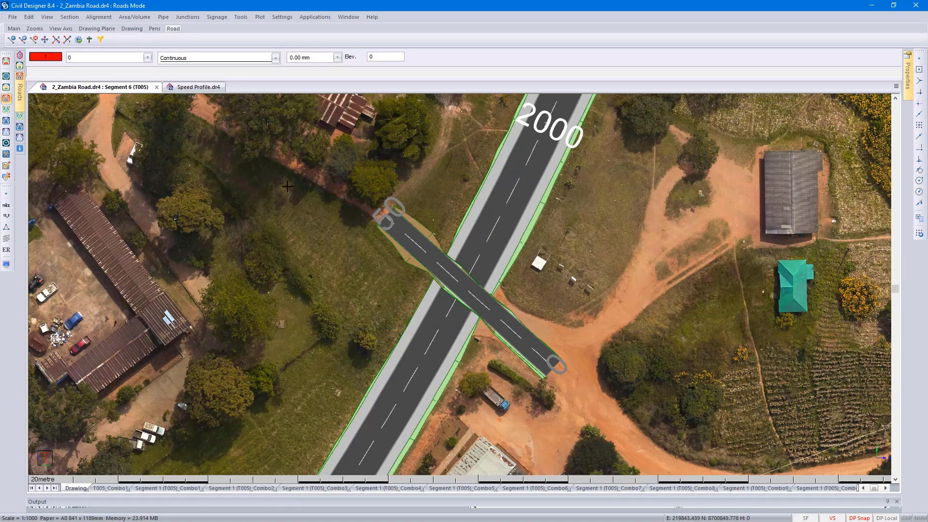
# - Split the road Intersection1 into two segments at chainage 25
pyautogui.click(12, 17)
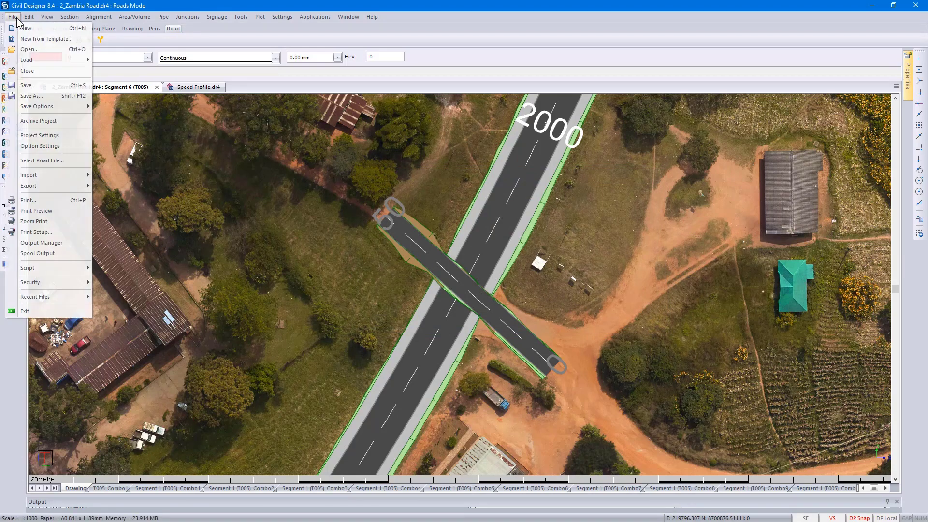
pyautogui.click(43, 157)
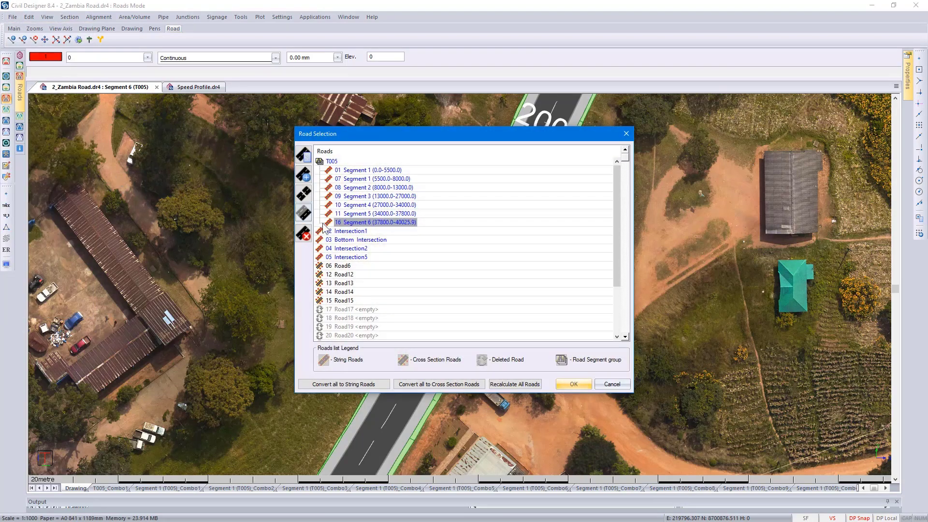
pyautogui.click(350, 232)
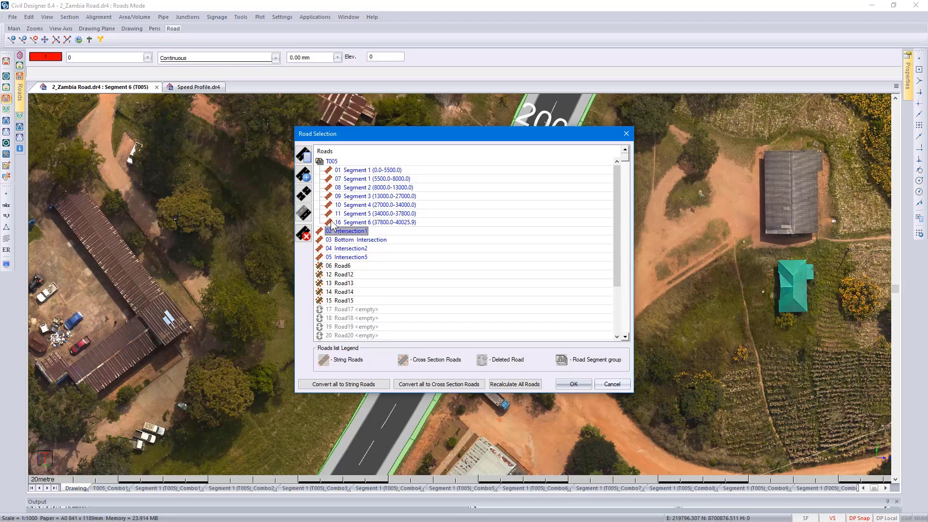
pyautogui.click(304, 194)
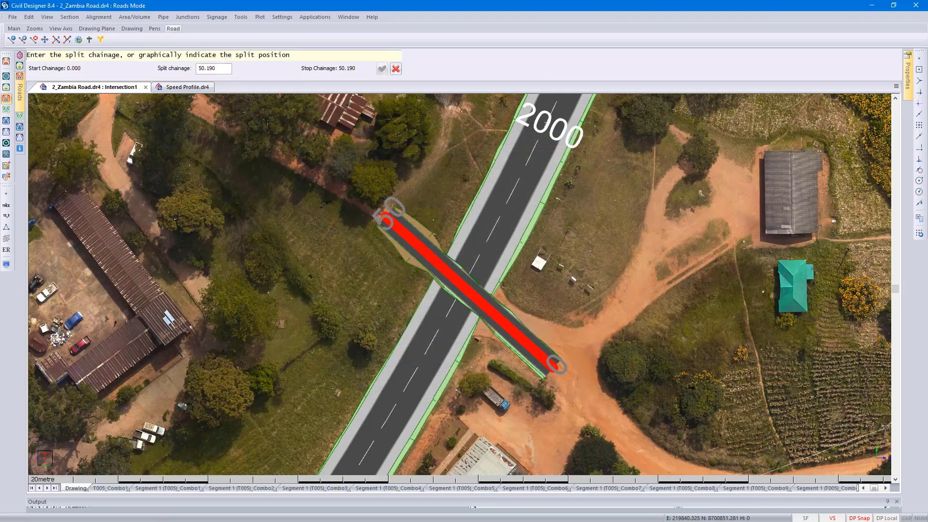
pyautogui.click(226, 70)
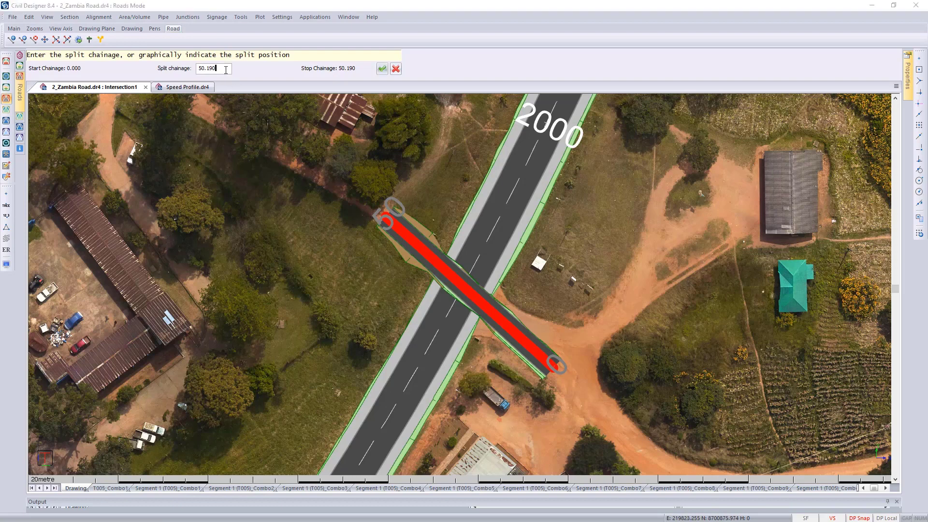
pyautogui.moveTo(225, 70); pyautogui.dragTo(199, 70)
pyautogui.write('25')
pyautogui.press('Tab')
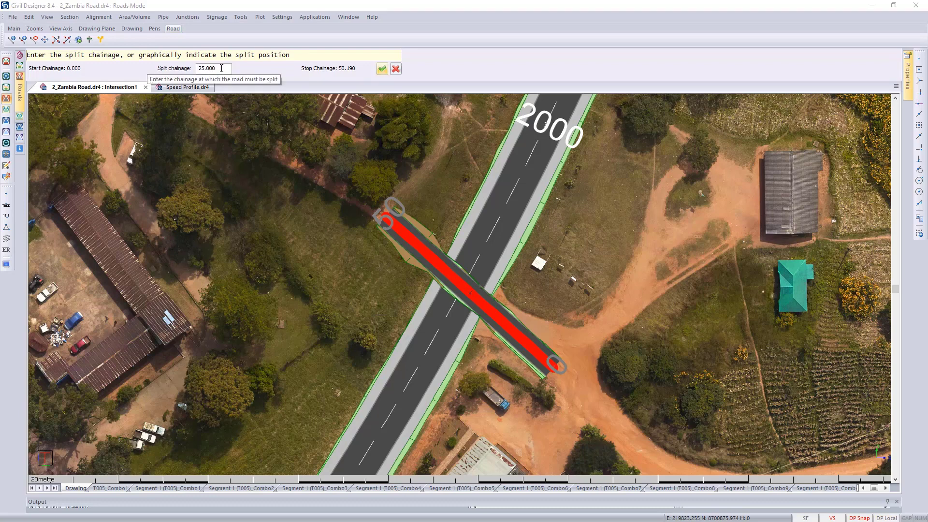
pyautogui.click(382, 69)
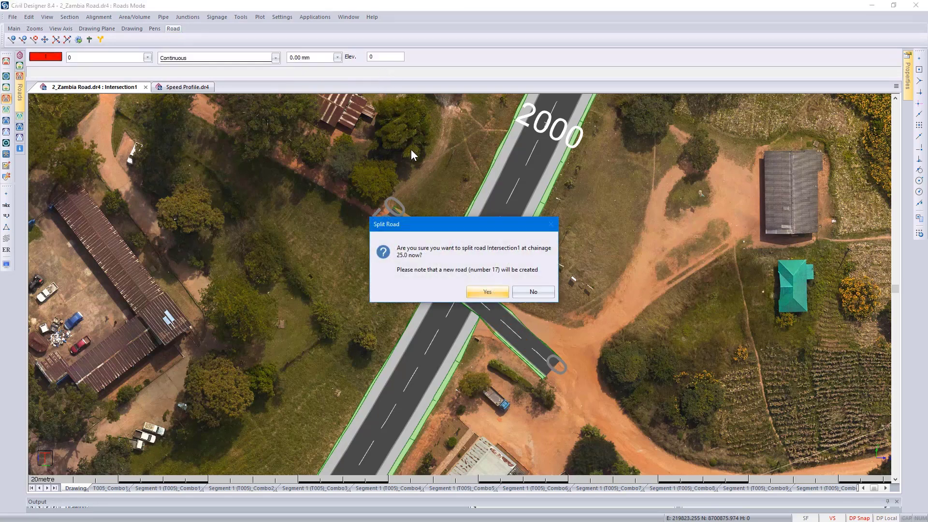
pyautogui.click(482, 292)
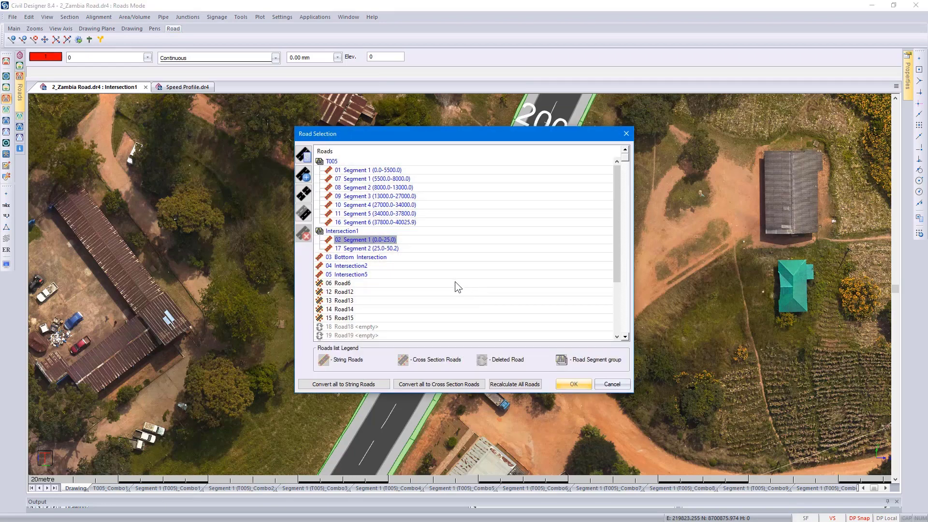
# - Review the general road settings of Intersection1's Segment 2 and make that segment the current road
pyautogui.click(382, 249)
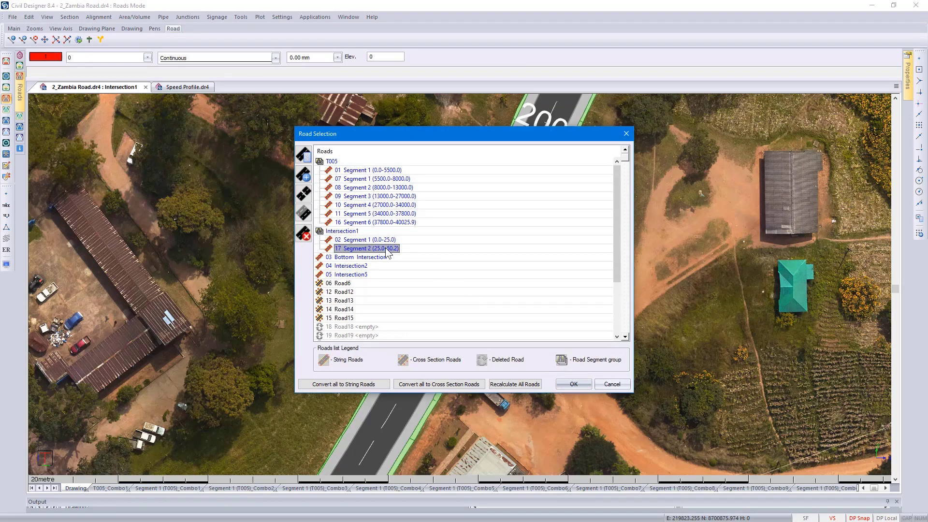
pyautogui.click(304, 154)
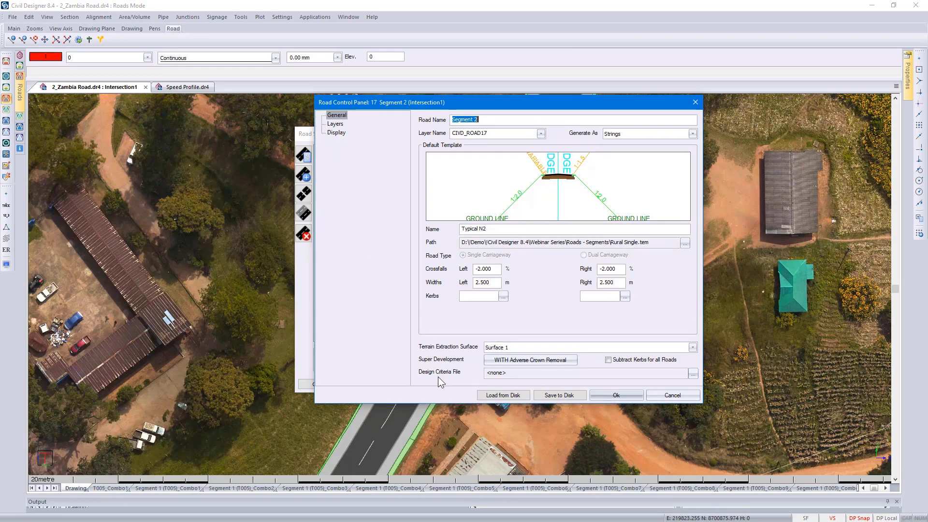
pyautogui.click(631, 395)
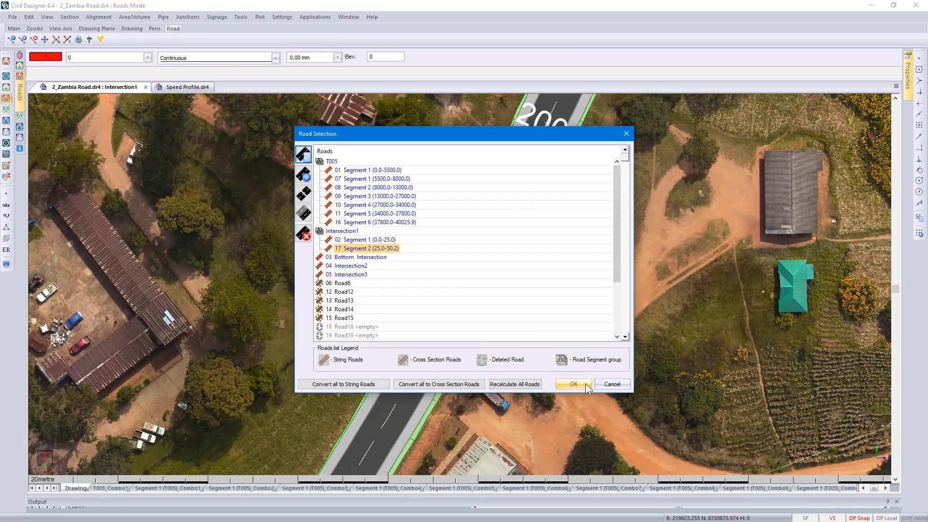
pyautogui.click(584, 384)
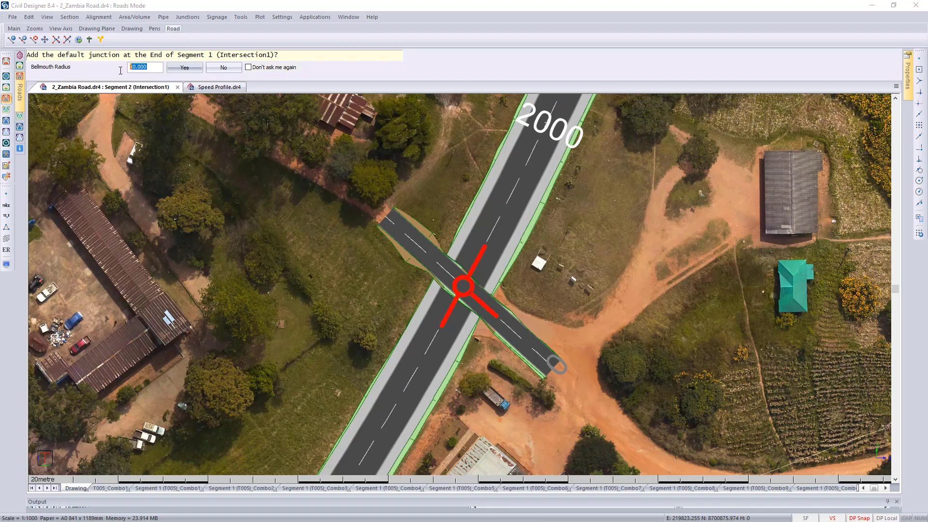
# - Add the default junctions at the end of Segment 1 and the start of Segment 2 of Intersection1 with a 7.5 bellmouth radius
pyautogui.write('7.5')
pyautogui.click(182, 67)
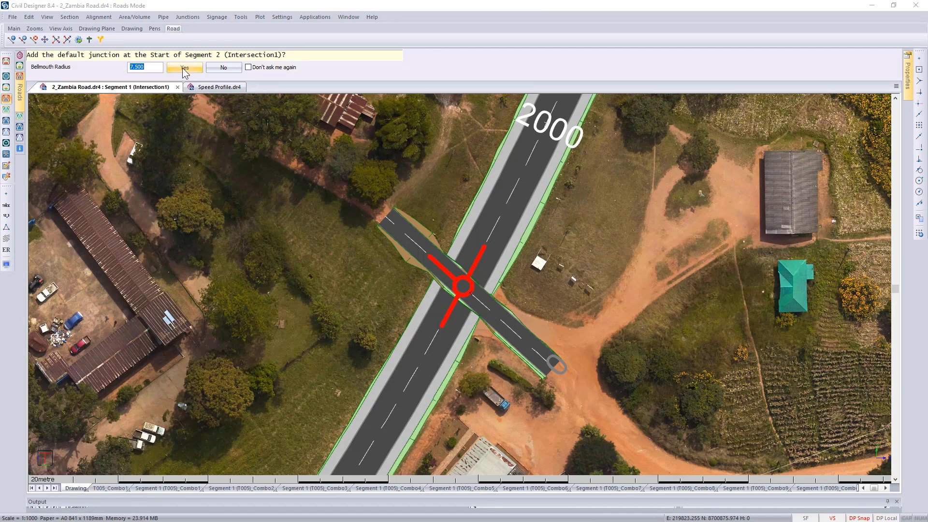
pyautogui.click(183, 69)
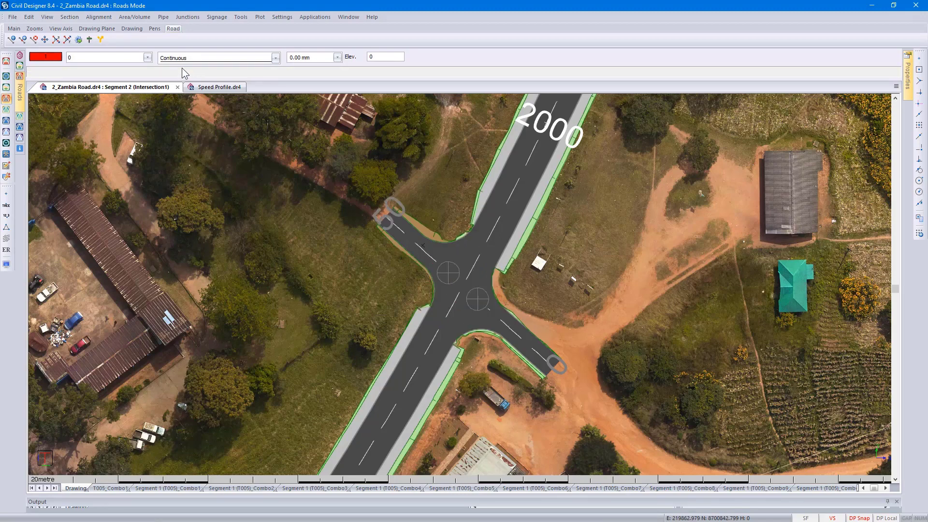
# - Switch to the Speed Profile.dr4 drawing and open the Speed Profile settings for Welbedacht Road, placing the dialog clear of the help window
pyautogui.click(211, 88)
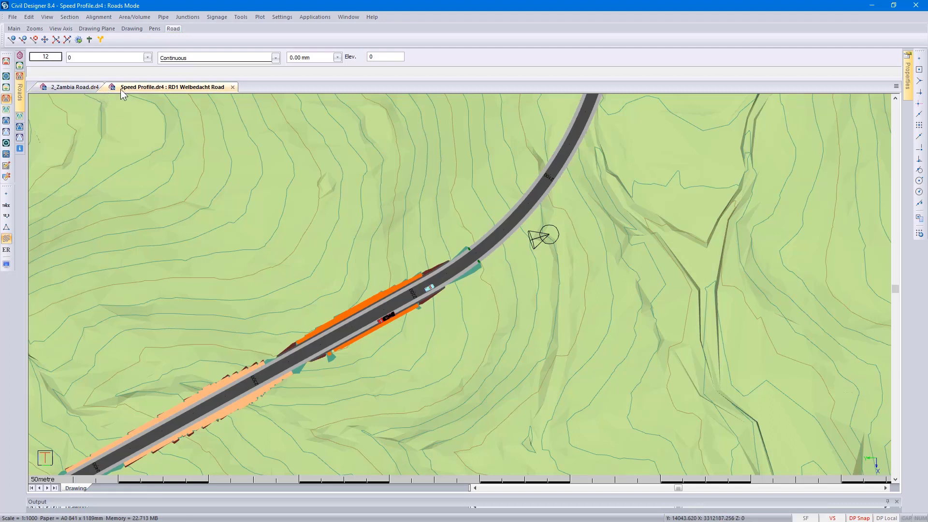
pyautogui.click(103, 19)
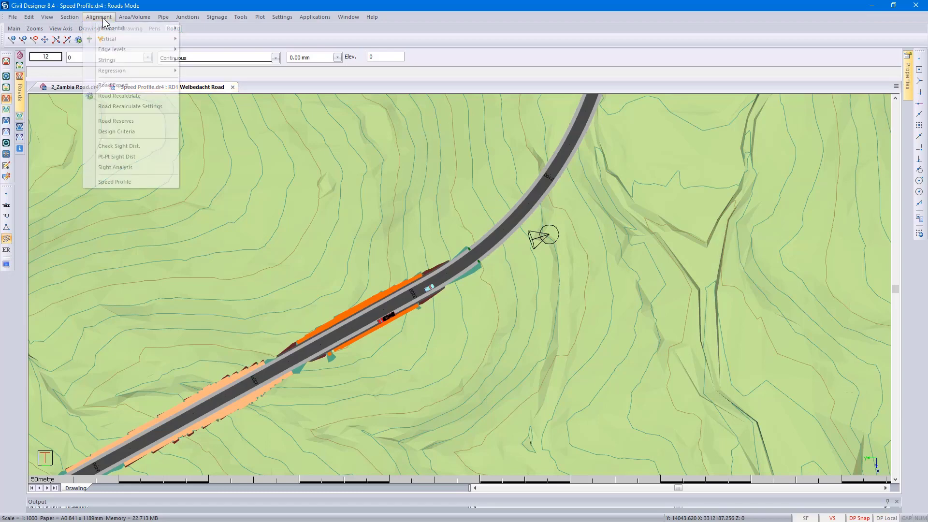
pyautogui.click(137, 183)
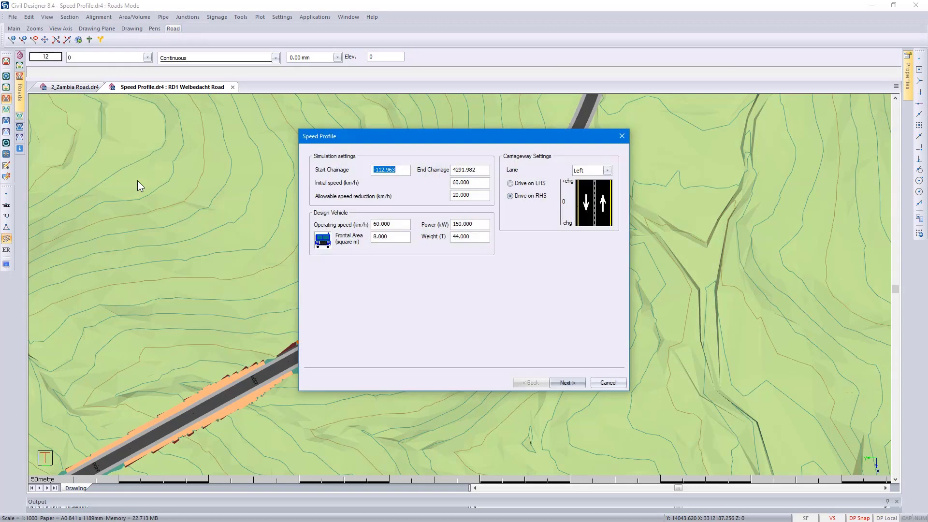
pyautogui.moveTo(374, 141); pyautogui.dragTo(114, 111)
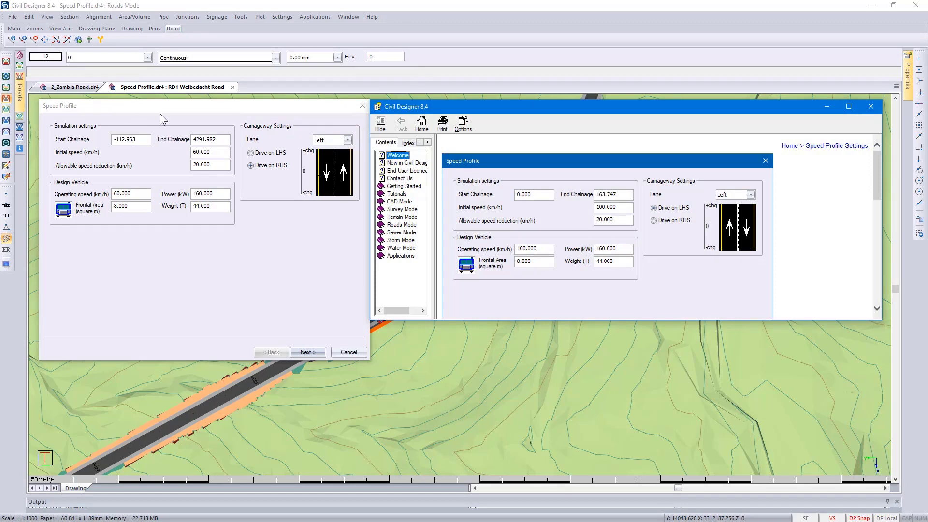
# - Read the help on the speed profile settings and the algorithm description covering the SAE Truck Performance Equations
pyautogui.scroll(-5, 524, 233)
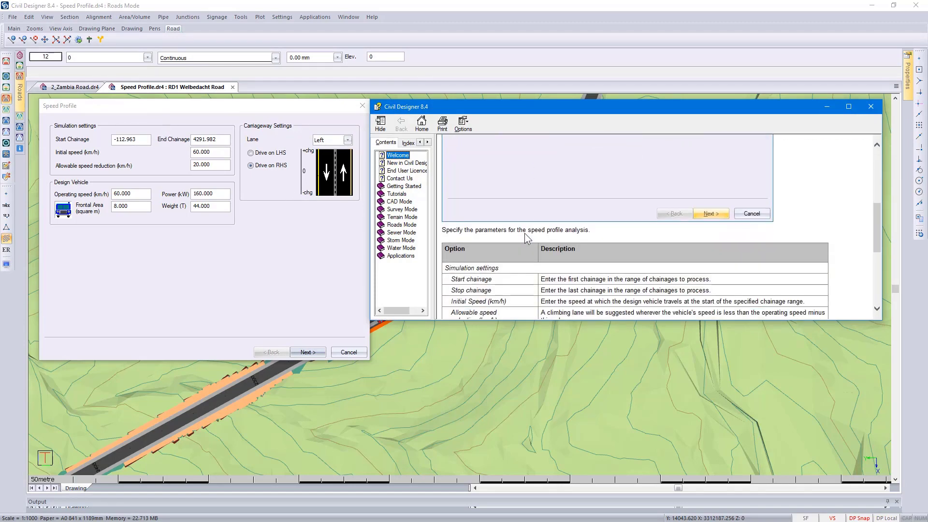
pyautogui.scroll(-5, 526, 237)
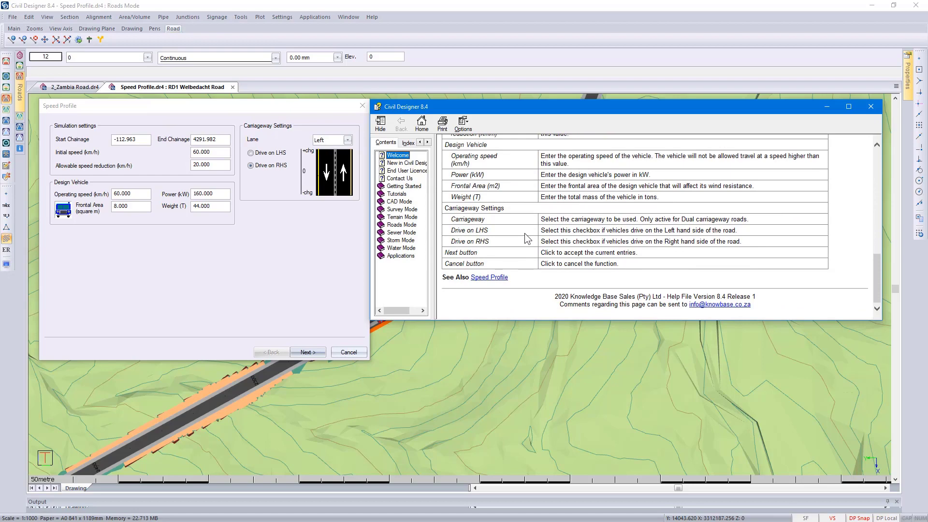
pyautogui.click(499, 278)
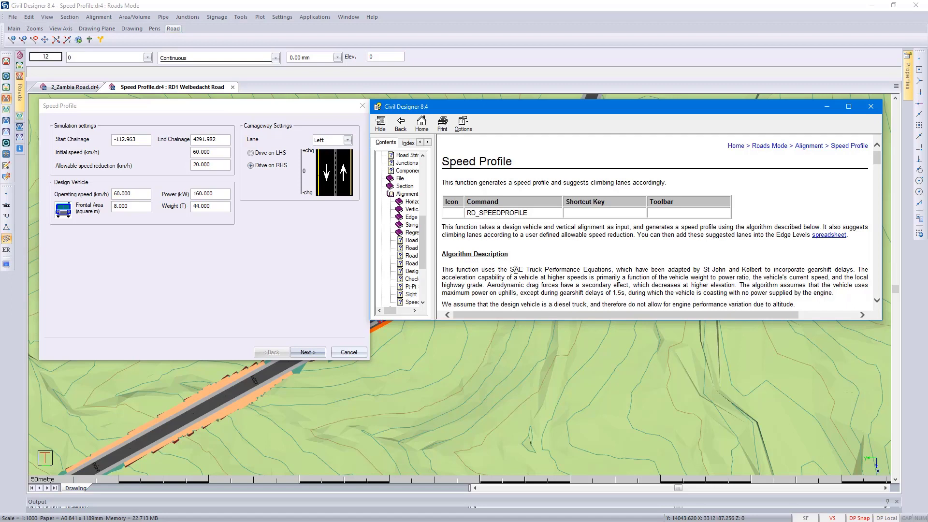
pyautogui.moveTo(508, 270); pyautogui.dragTo(585, 271)
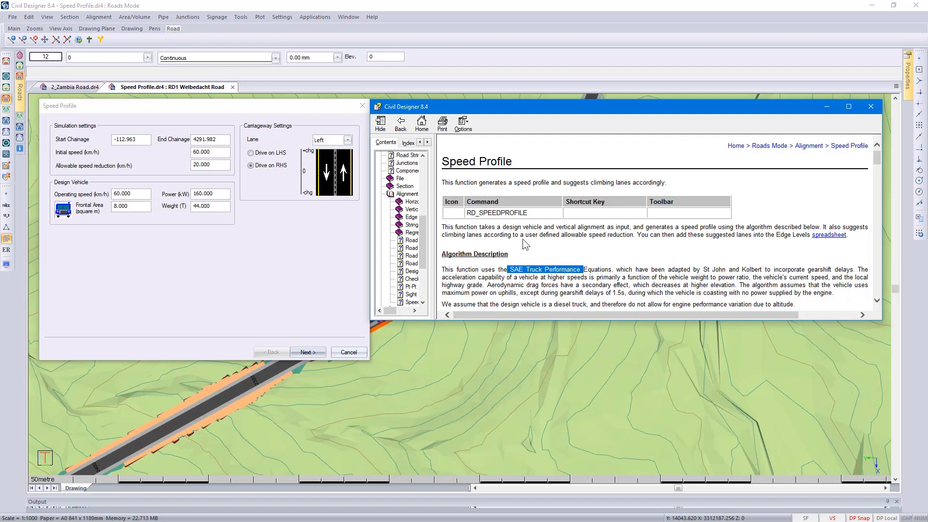
# - Set the carriageway to Drive on LHS, close the help, and calculate the speed profile for the road
pyautogui.click(157, 104)
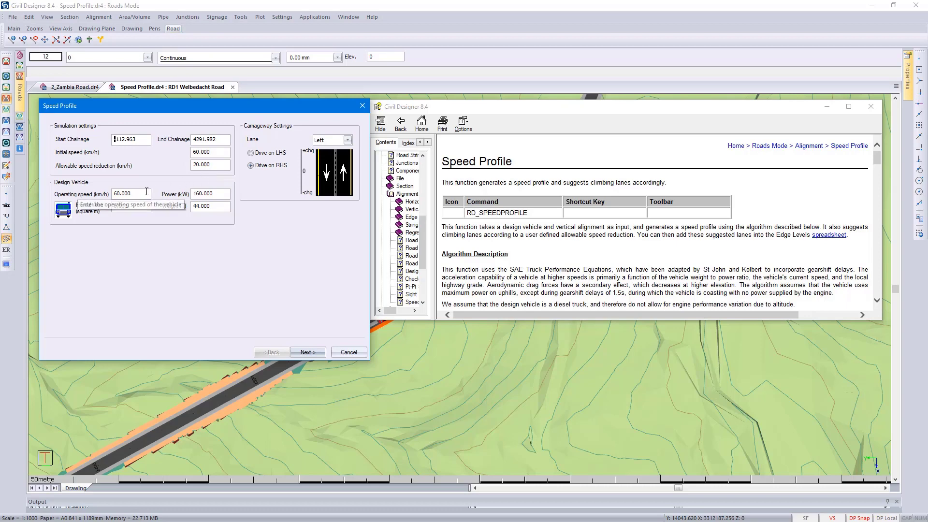
pyautogui.click(132, 193)
pyautogui.moveTo(132, 193); pyautogui.dragTo(112, 193)
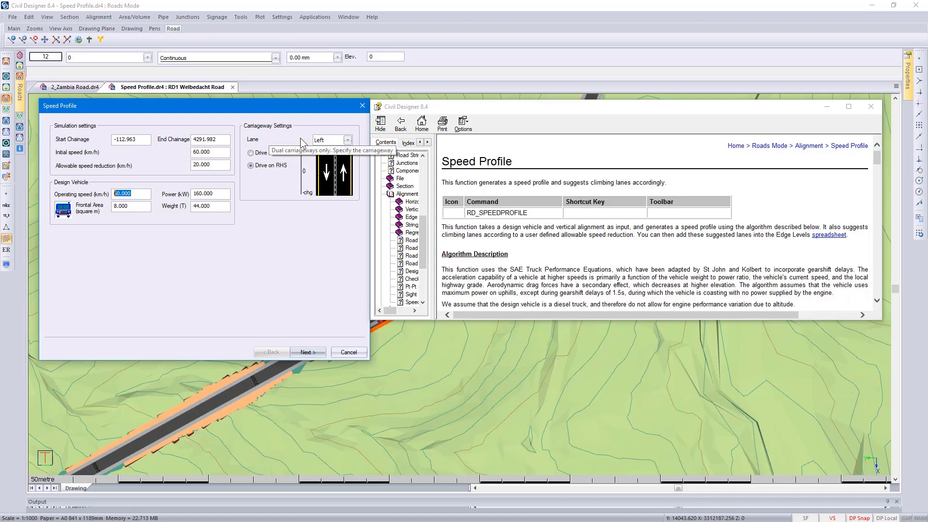
pyautogui.click(346, 144)
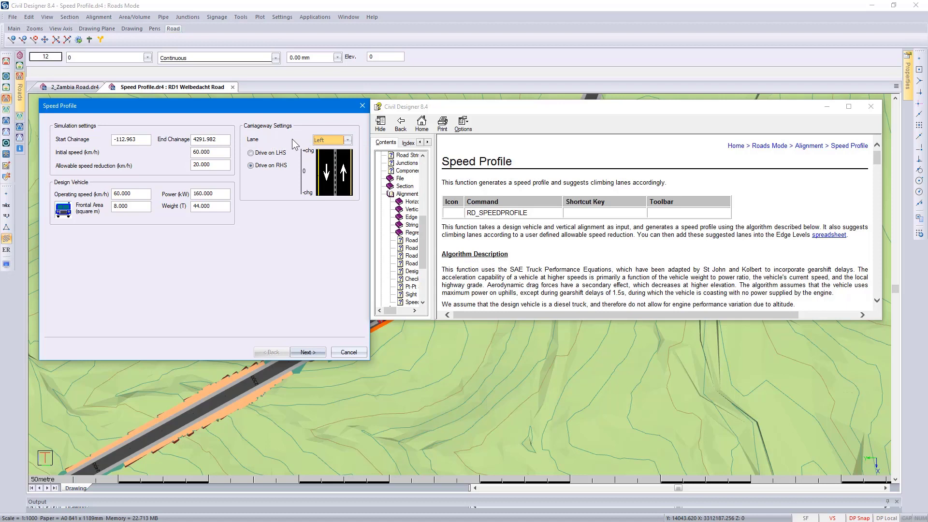
pyautogui.click(268, 153)
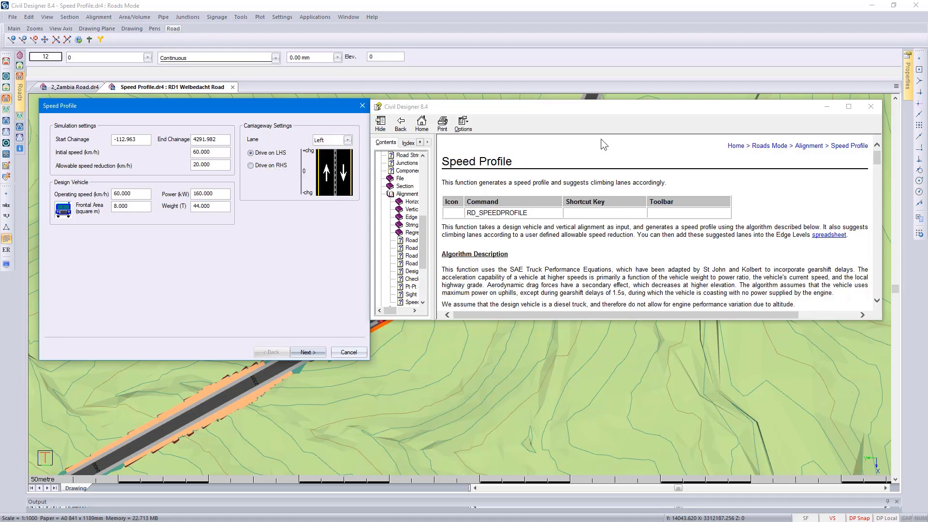
pyautogui.click(870, 106)
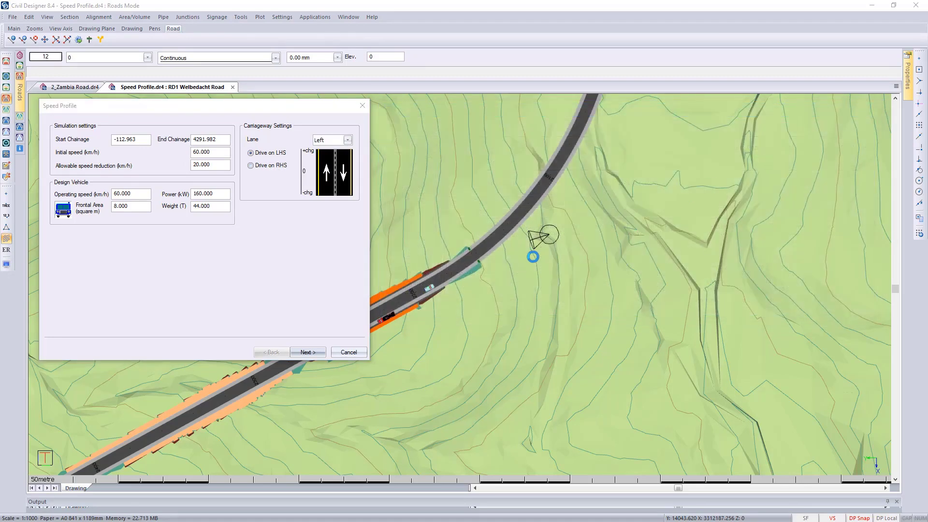
pyautogui.click(307, 352)
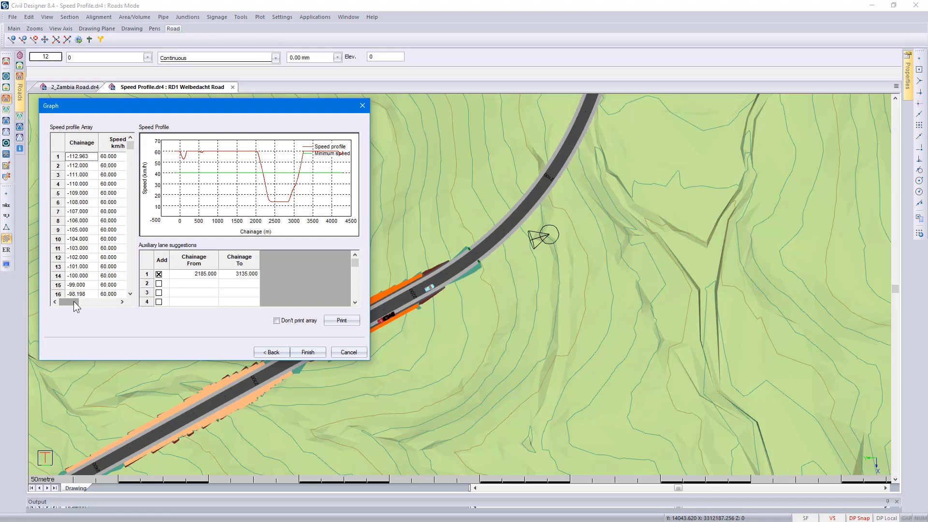
# - Review the speed profile array and set the suggested auxiliary lane to run from chainage 2190 to 3140
pyautogui.moveTo(75, 305)
pyautogui.mouseDown()
pyautogui.moveTo(107, 306)
pyautogui.moveTo(73, 306)
pyautogui.mouseUp()
pyautogui.moveTo(129, 146); pyautogui.dragTo(129, 223)
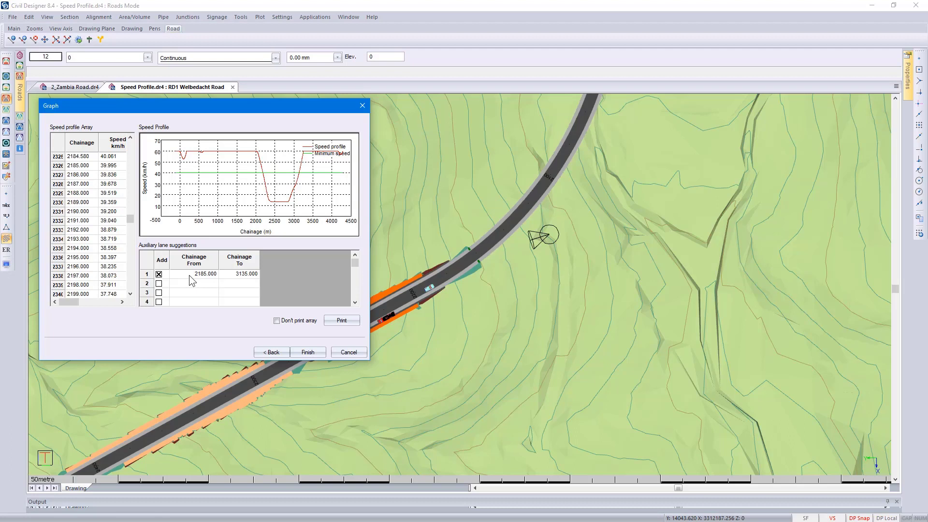
pyautogui.click(160, 275)
pyautogui.doubleClick(191, 274)
pyautogui.write('2190')
pyautogui.click(230, 274)
pyautogui.write('3140')
pyautogui.press('Tab')
pyautogui.click(308, 352)
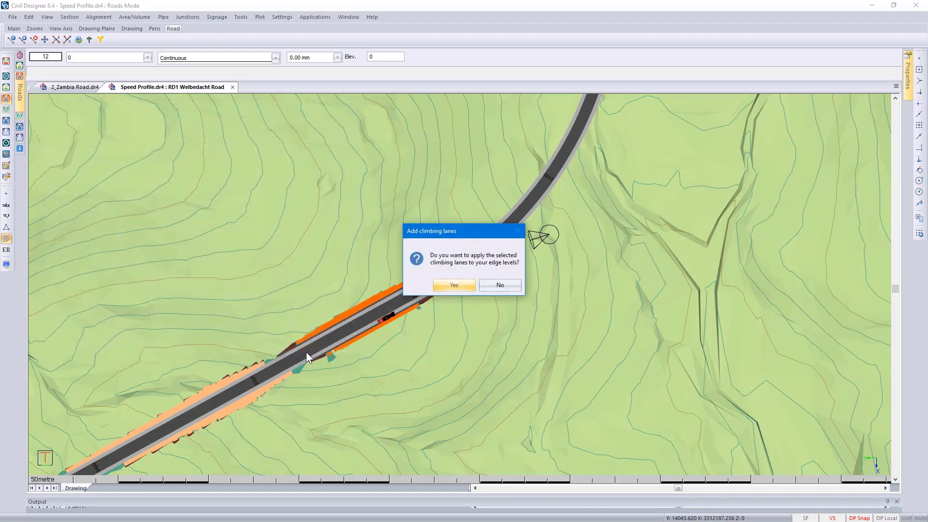
# - Apply the climbing lane to the edge levels as a left lane, 3.1 wide with 20 long tapers at both ends
pyautogui.click(454, 285)
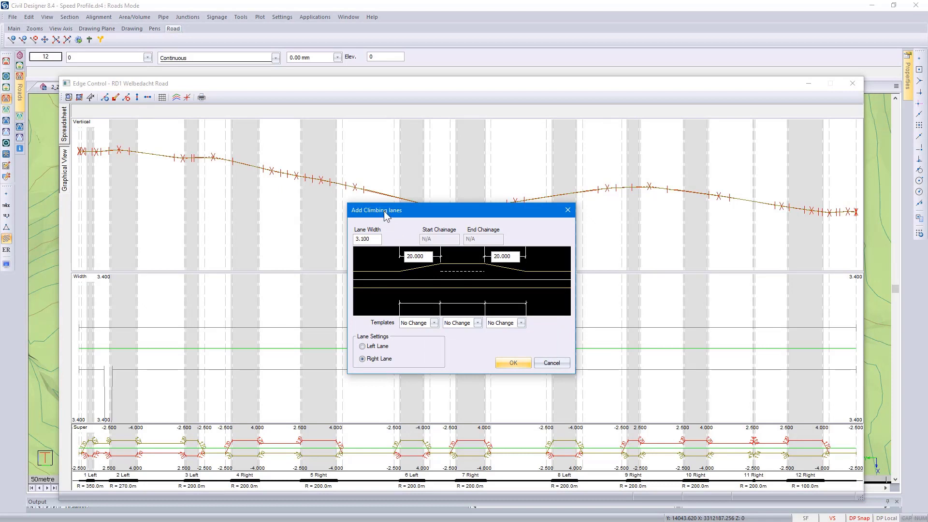
pyautogui.click(378, 239)
pyautogui.moveTo(374, 241); pyautogui.dragTo(355, 240)
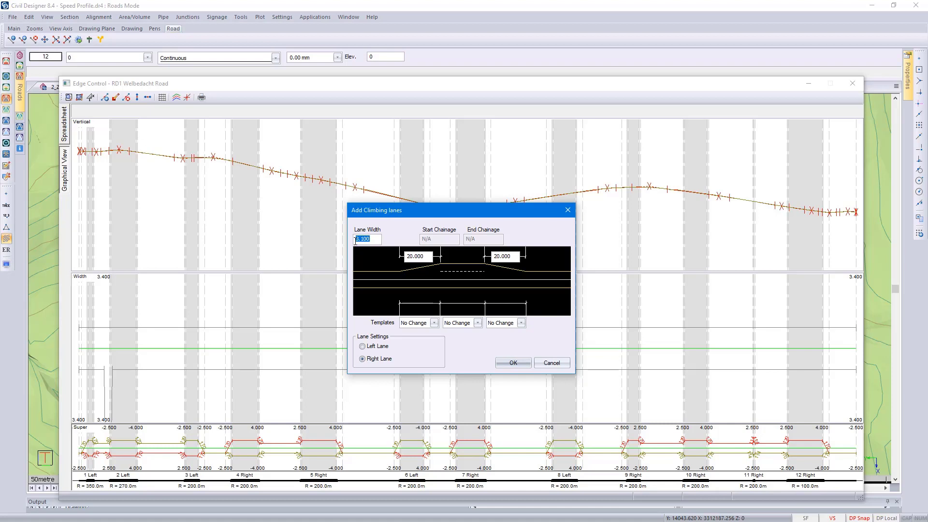
pyautogui.click(374, 237)
pyautogui.click(431, 256)
pyautogui.moveTo(431, 256); pyautogui.dragTo(407, 256)
pyautogui.moveTo(511, 256); pyautogui.dragTo(493, 257)
pyautogui.click(371, 347)
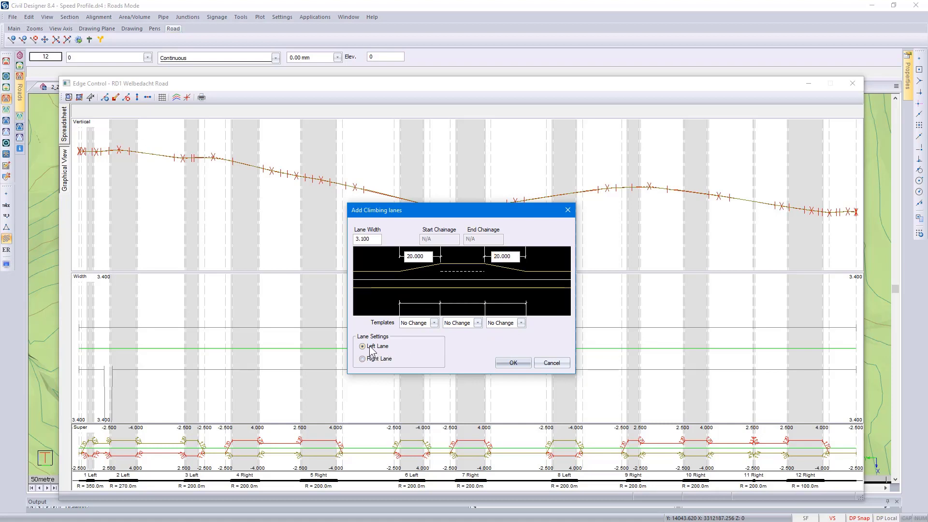
pyautogui.click(514, 363)
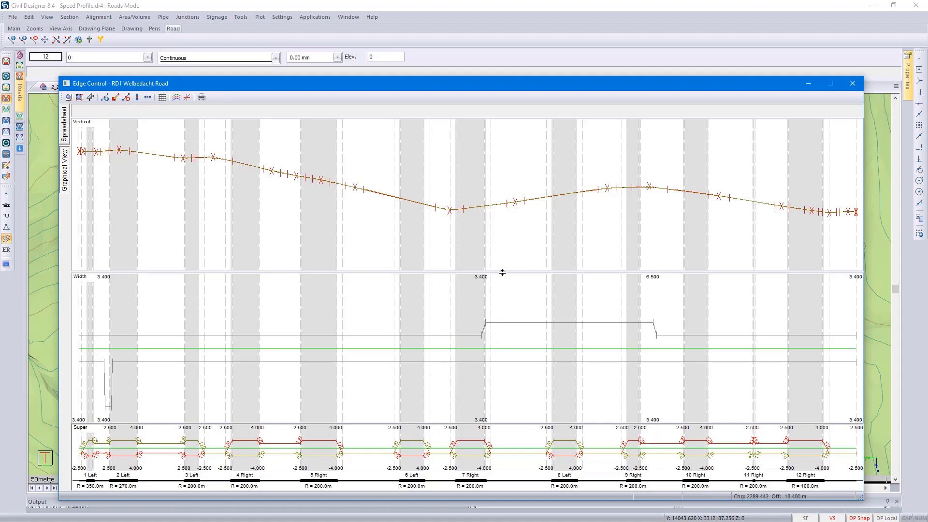
# - Examine the edge level display settings, the crossfalls spreadsheet and the width entries for the new climbing lane
pyautogui.moveTo(502, 273)
pyautogui.mouseDown()
pyautogui.moveTo(511, 357)
pyautogui.moveTo(501, 274)
pyautogui.mouseUp()
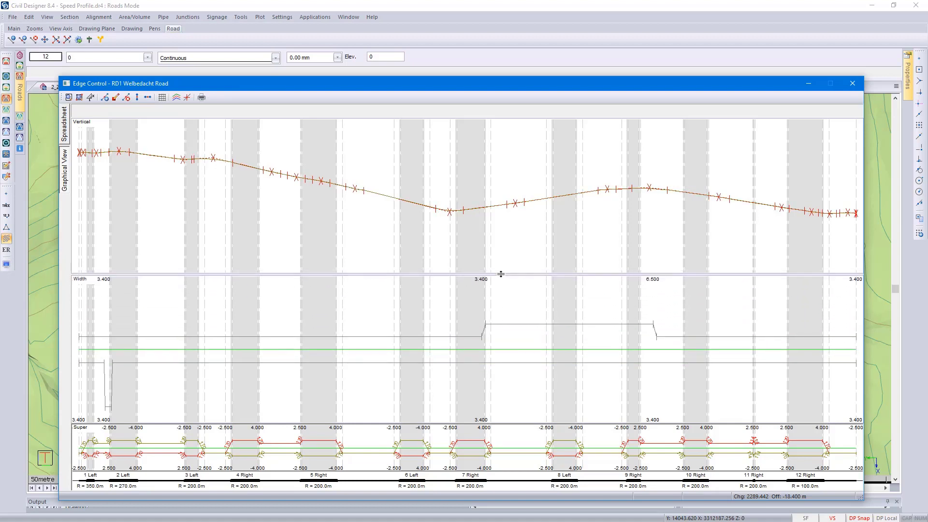
pyautogui.click(176, 98)
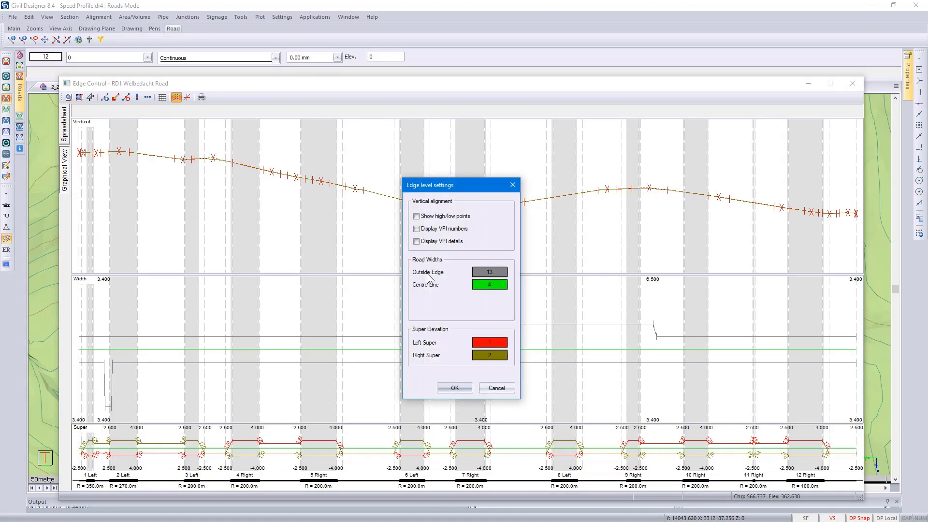
pyautogui.click(496, 388)
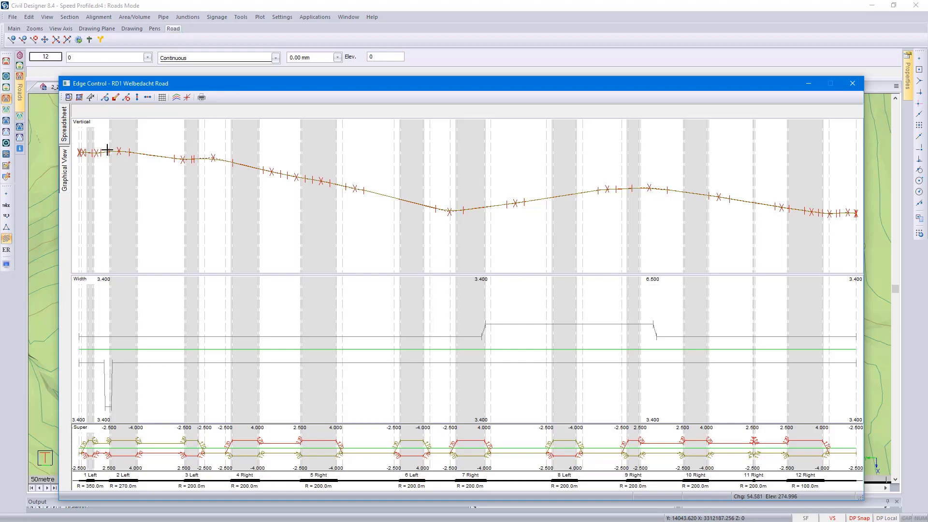
pyautogui.click(65, 138)
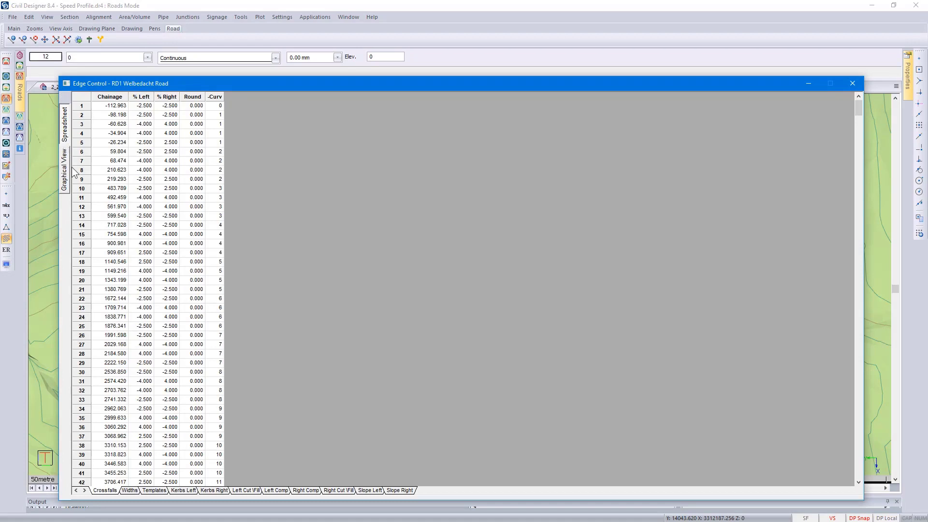
pyautogui.click(129, 490)
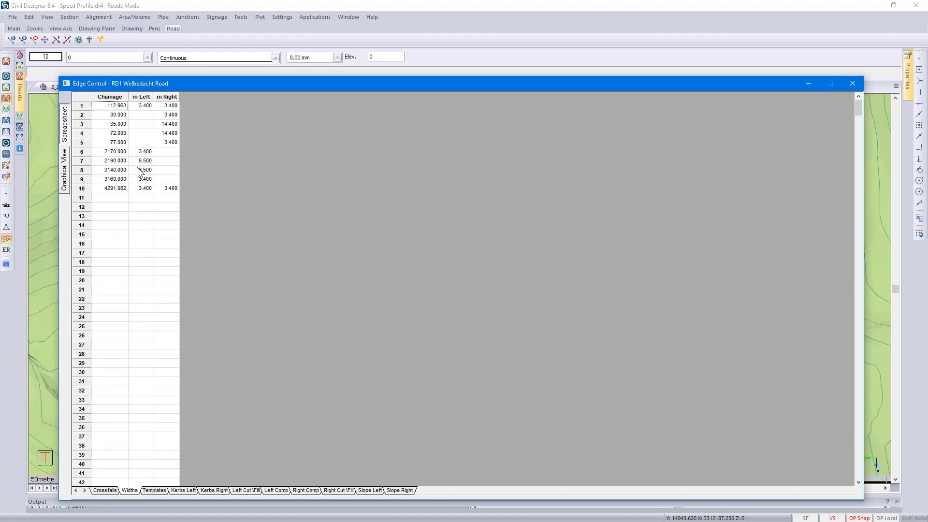
pyautogui.click(107, 153)
pyautogui.click(112, 162)
pyautogui.press('Right')
# - Close the edge control, save its data, and generate edge levels using road widths, superelevation and template specification
pyautogui.click(847, 85)
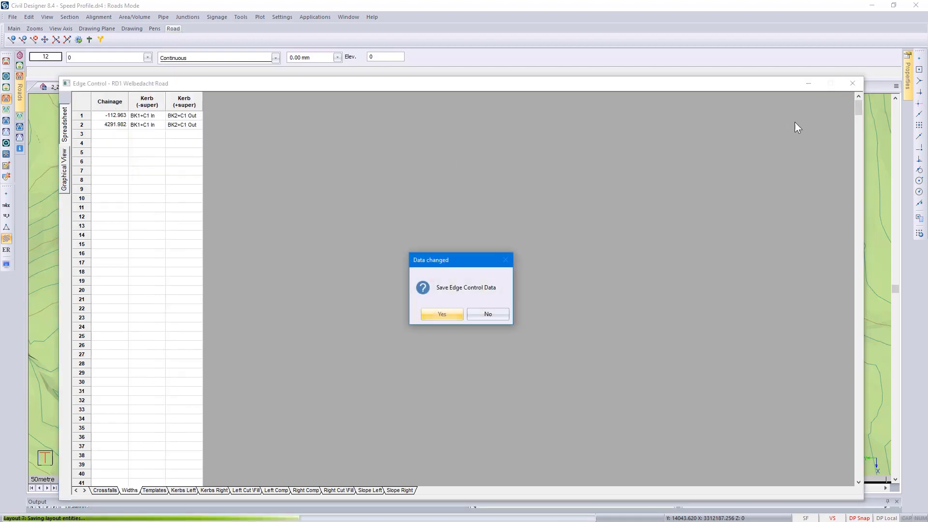
pyautogui.click(442, 314)
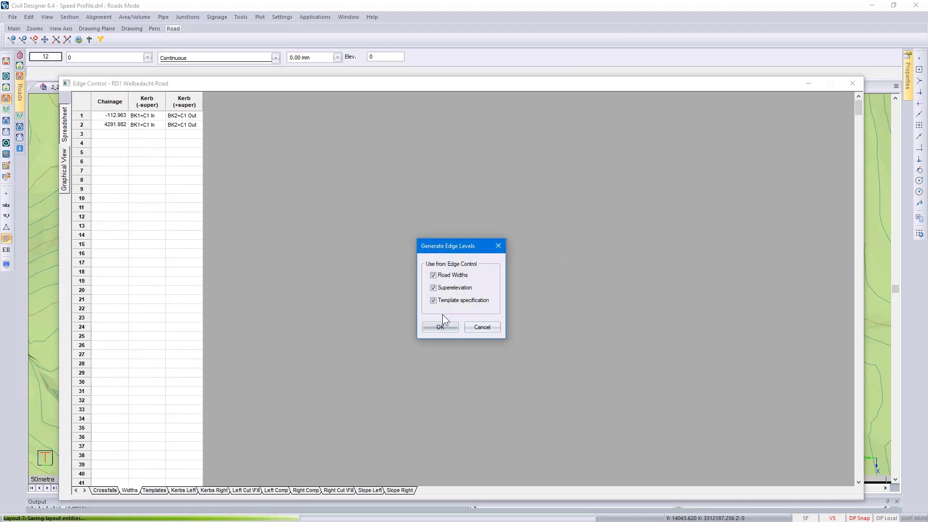
pyautogui.click(445, 328)
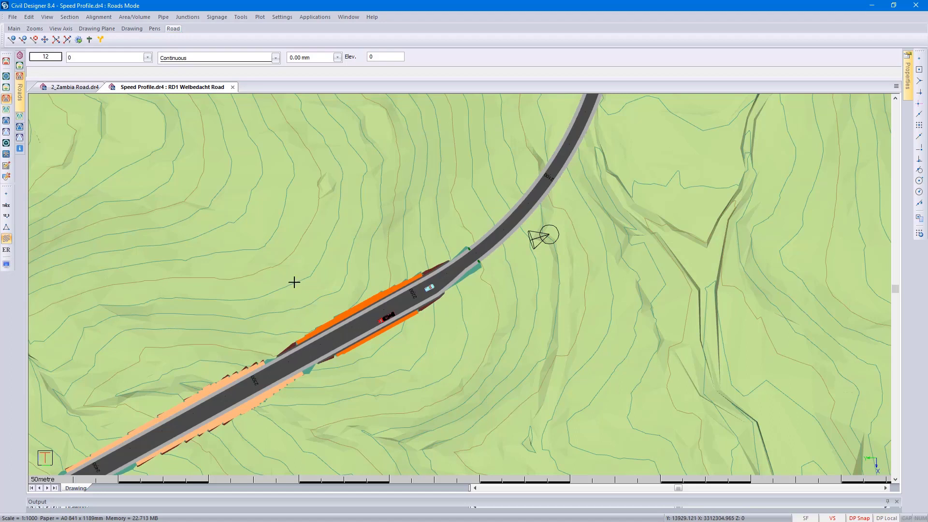
# - Recalculate the speed profile for Welbedacht Road with the carriageway set to Drive on RHS
pyautogui.click(99, 17)
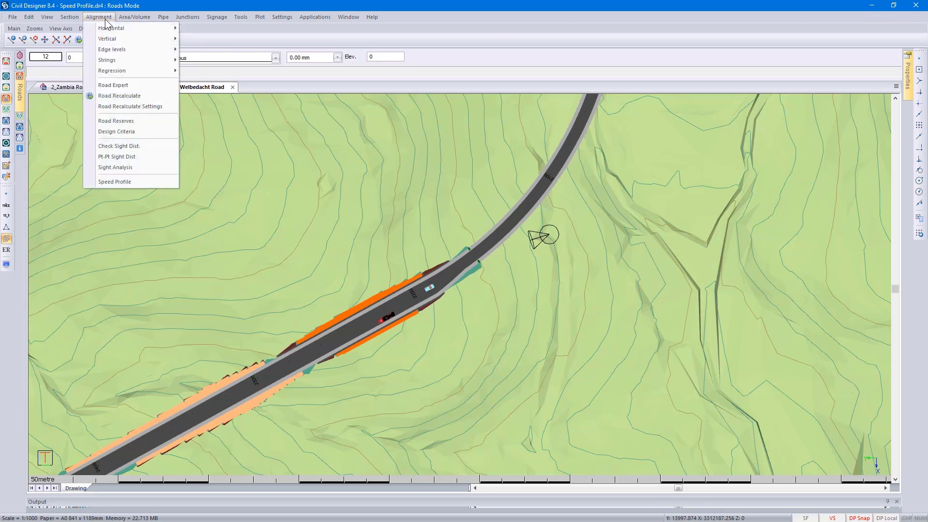
pyautogui.click(134, 180)
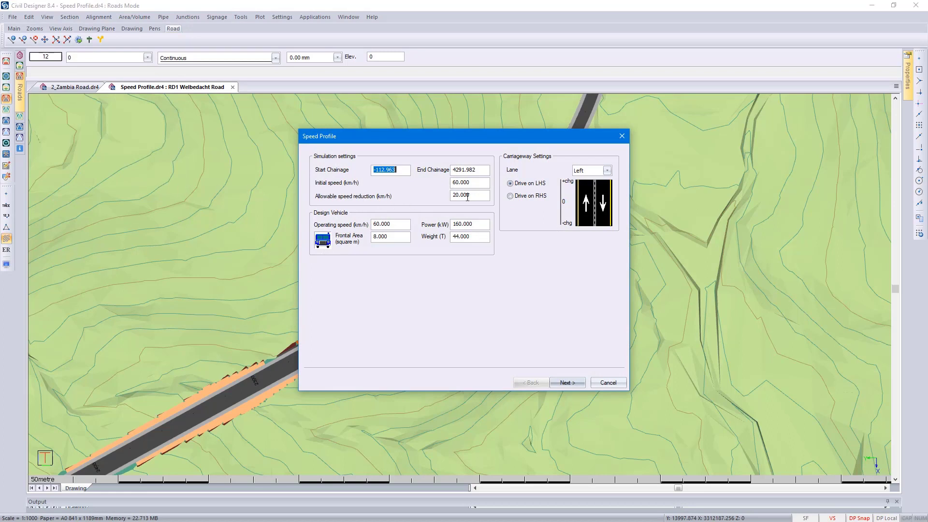
pyautogui.click(524, 197)
pyautogui.click(564, 381)
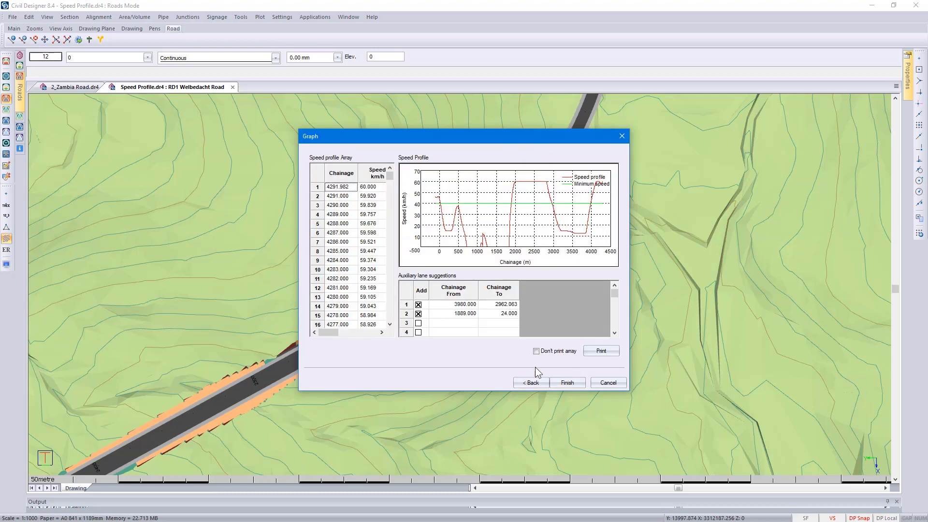
# - Set the end of the second suggested auxiliary lane to chainage 200 and finish the speed profile
pyautogui.doubleClick(498, 315)
pyautogui.write('200')
pyautogui.click(572, 379)
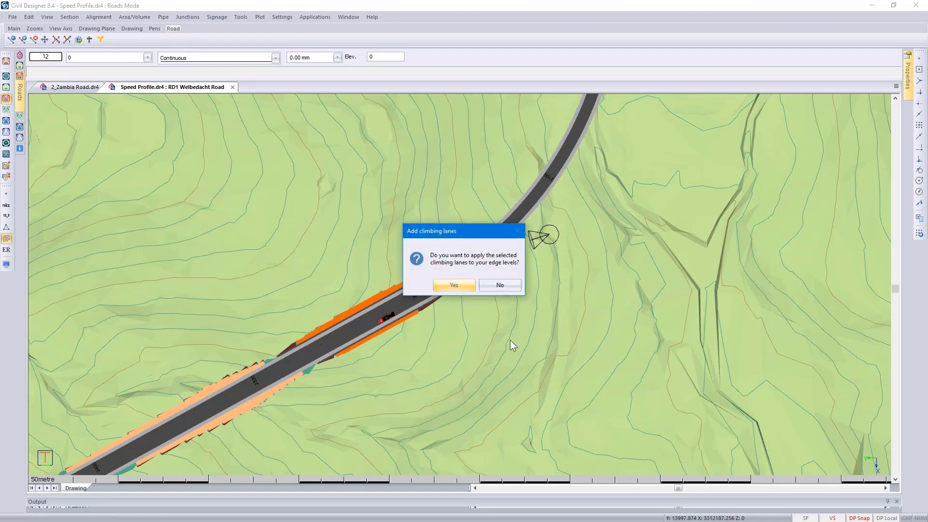
# - Apply both climbing lanes to the edge levels as right lanes, 3.1 wide with 20 long tapers
pyautogui.click(454, 285)
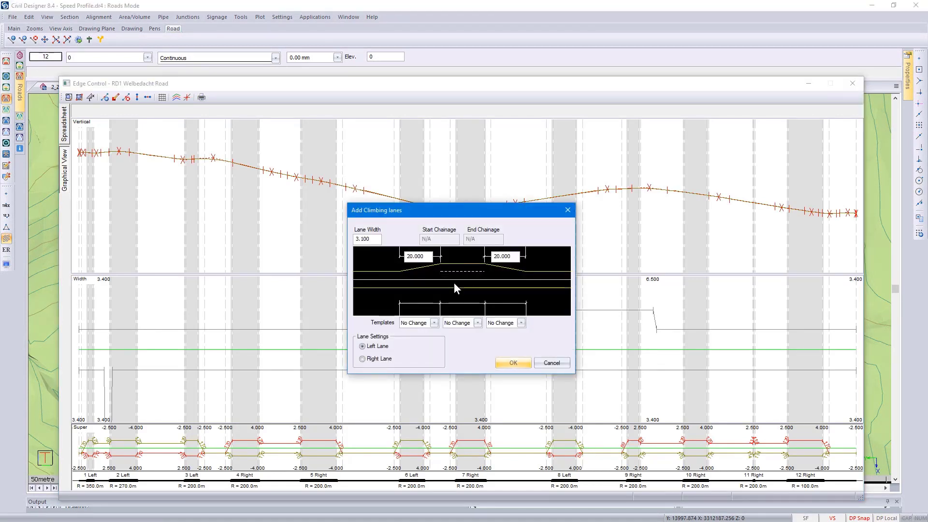
pyautogui.click(376, 358)
pyautogui.click(510, 362)
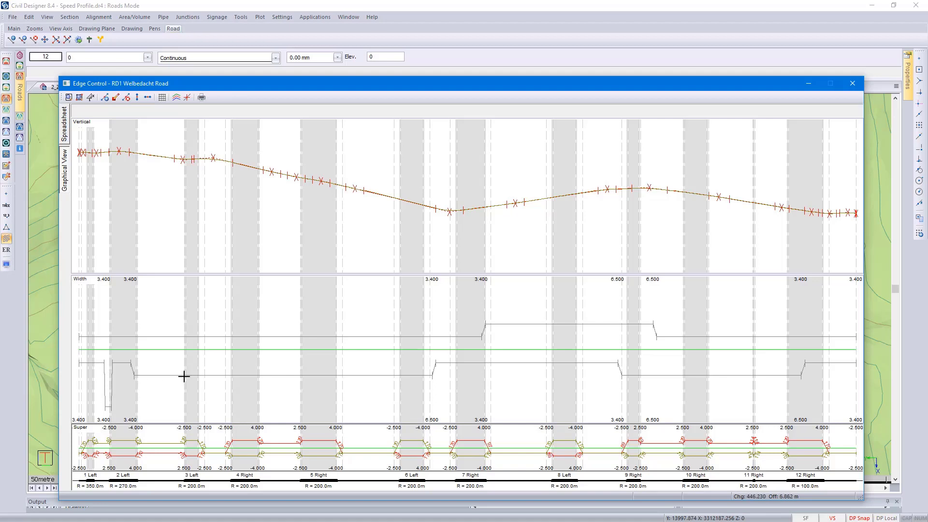
# - Check the edge control's road widths table, save its data, and regenerate edge levels using road widths, superelevation and template specification
pyautogui.click(66, 137)
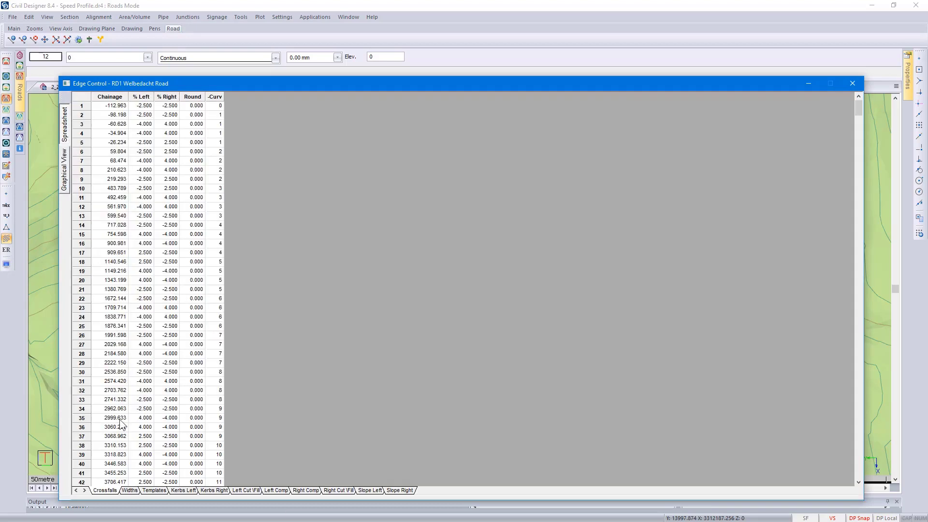
pyautogui.click(129, 490)
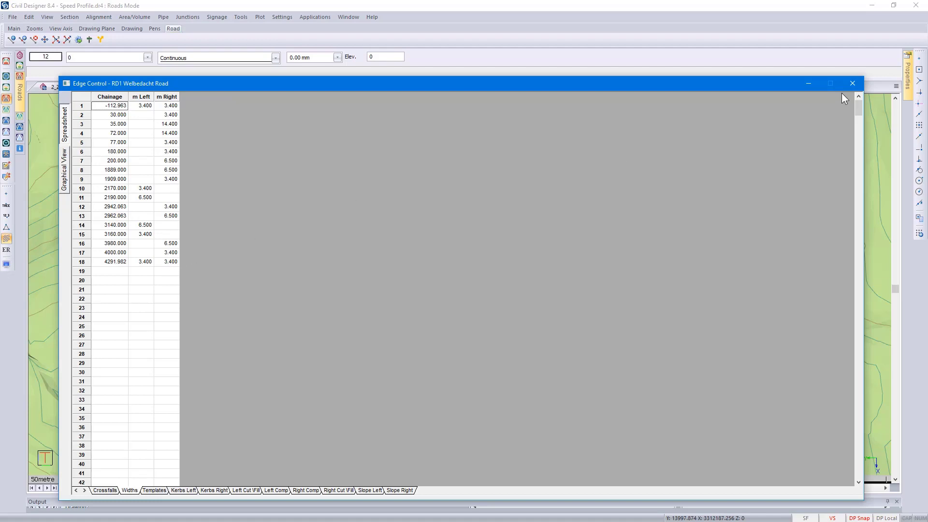
pyautogui.click(853, 84)
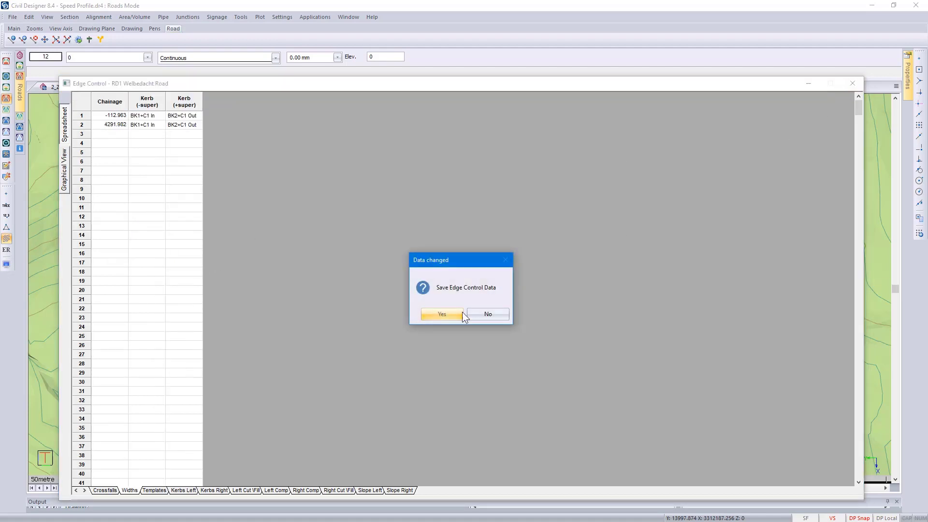
pyautogui.click(449, 316)
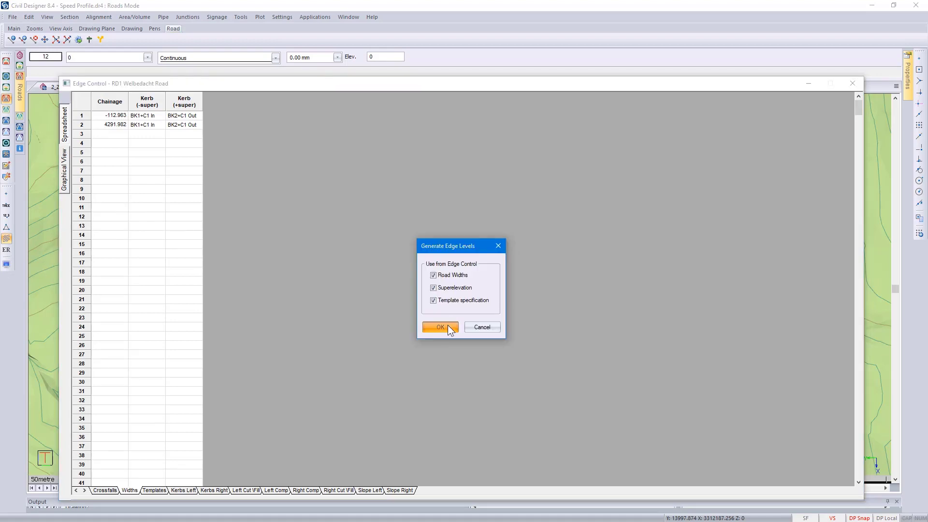
pyautogui.click(441, 327)
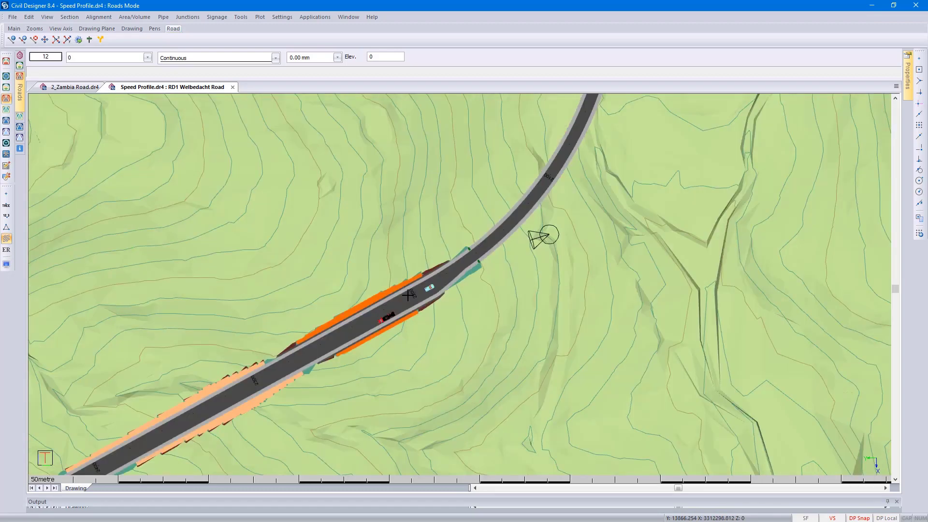
# - Render the view of Welbedacht Road around the climbing lane taper
pyautogui.scroll(-1, 408, 295)
pyautogui.rightClick(462, 286)
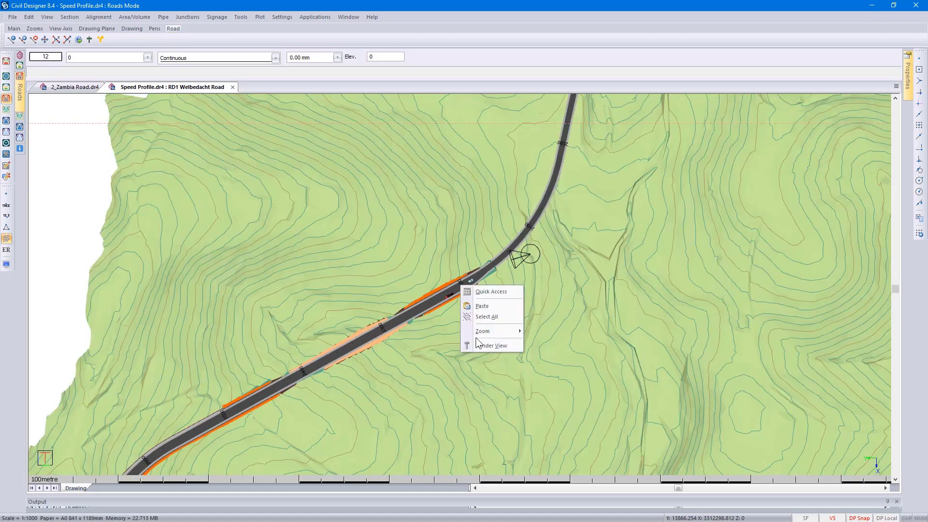
pyautogui.click(489, 346)
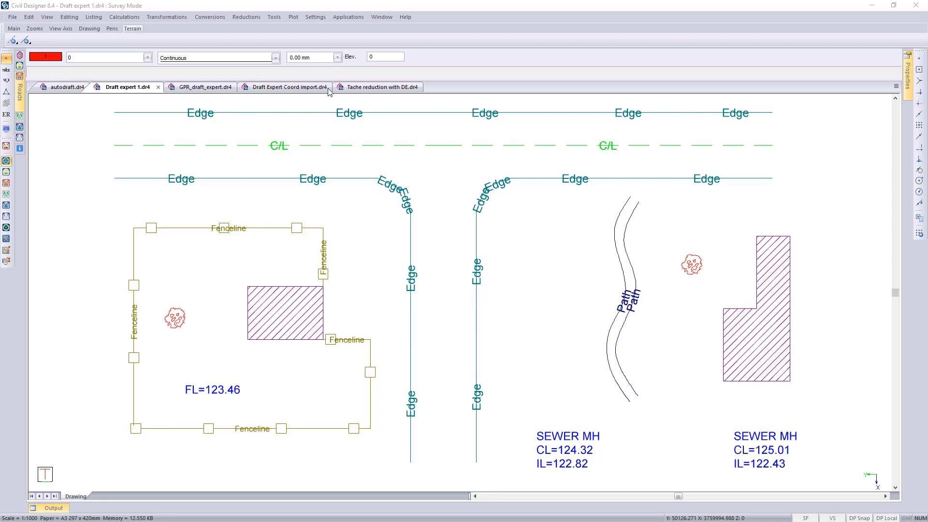
# - Look through the Draft Expert commands and the reduction options of the tache fieldbook, and close the fieldbook
pyautogui.click(274, 17)
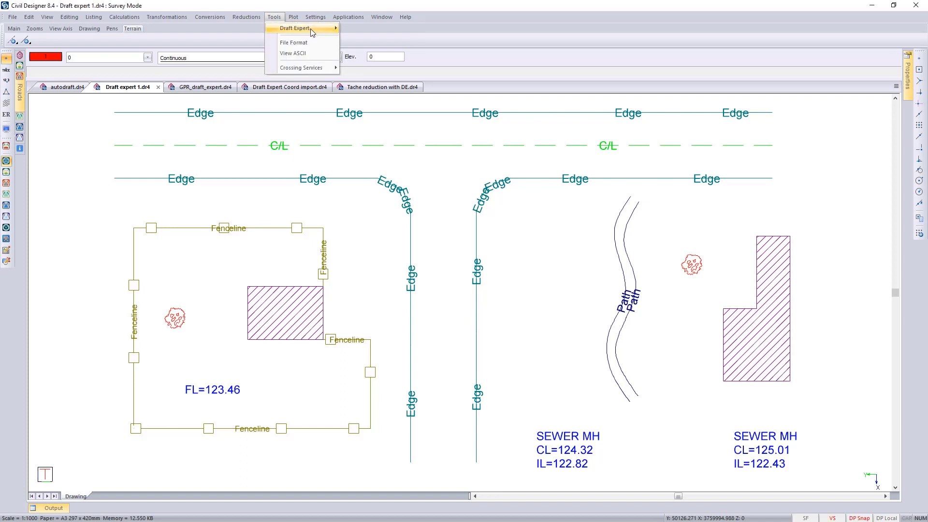
pyautogui.moveTo(311, 28)
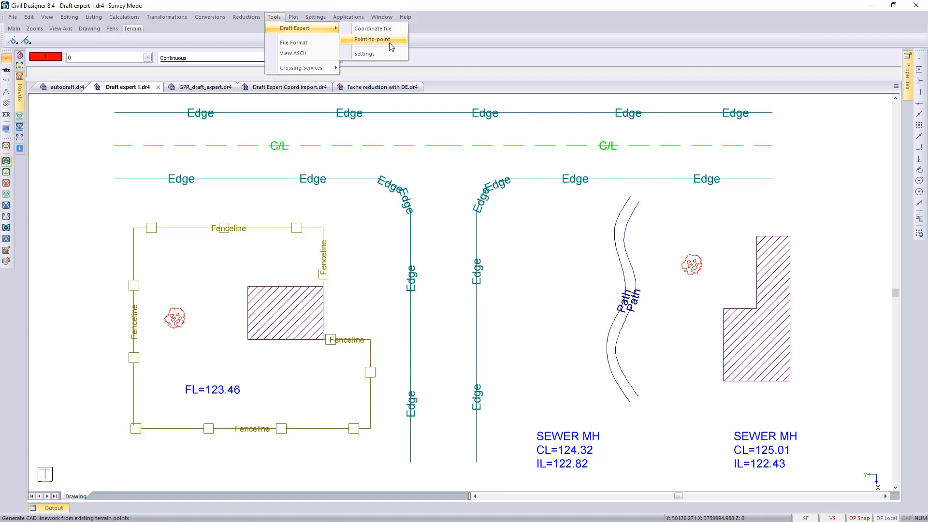
pyautogui.click(390, 42)
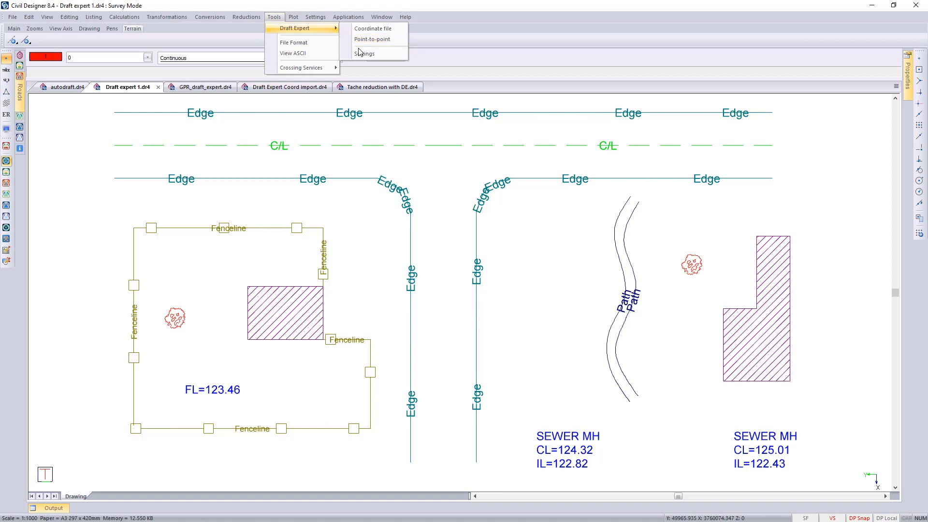
pyautogui.click(247, 17)
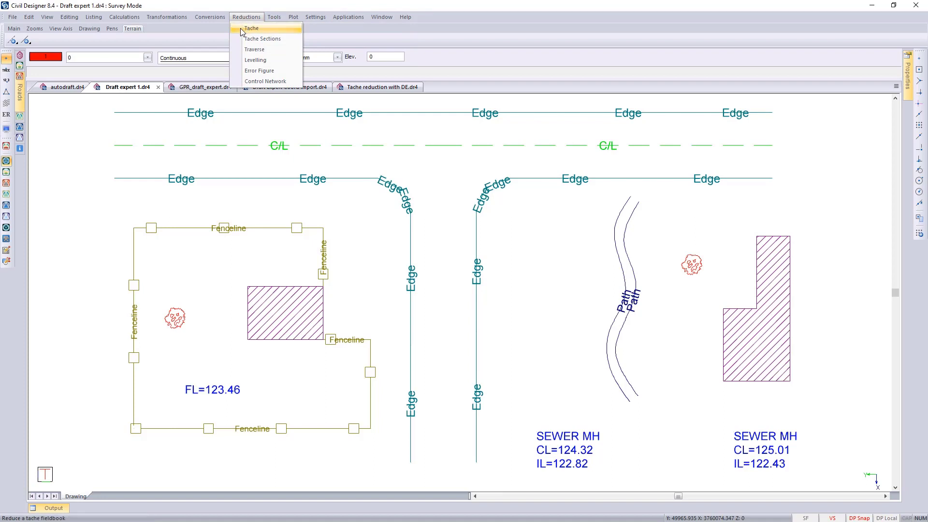
pyautogui.click(252, 28)
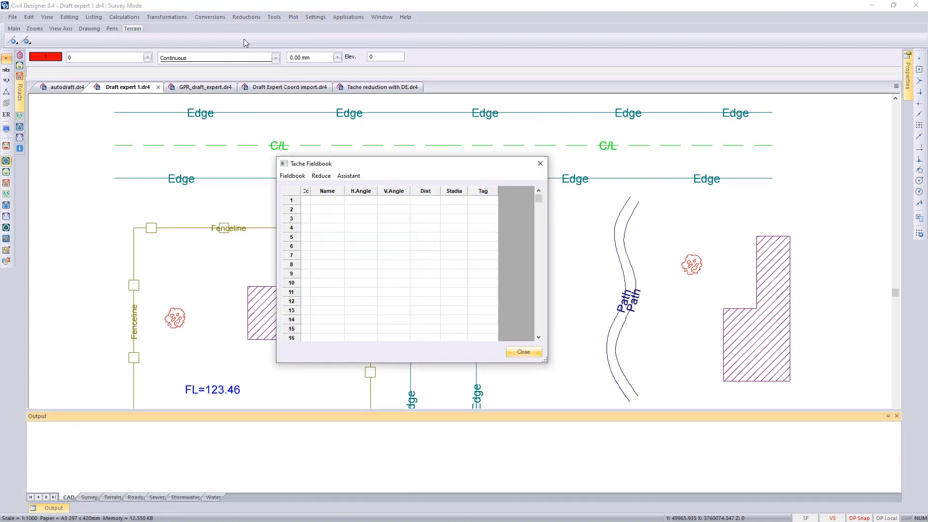
pyautogui.click(325, 178)
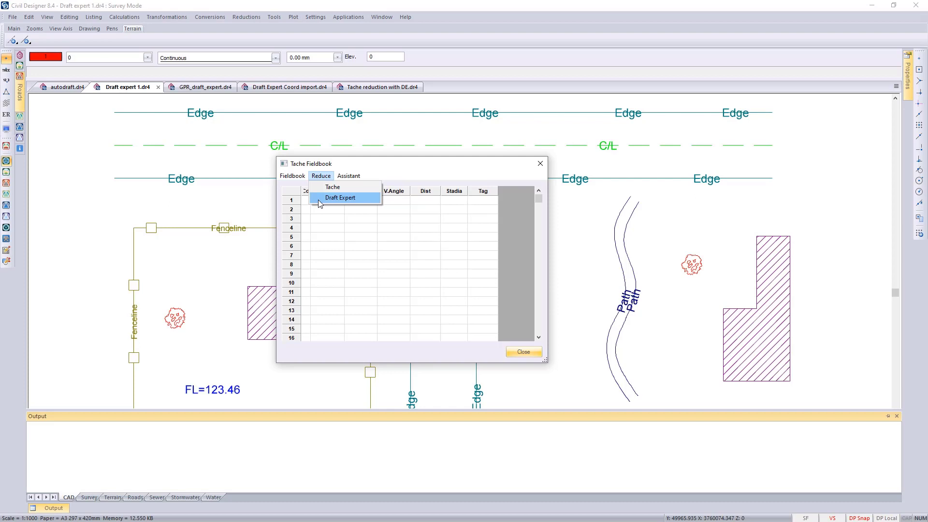
pyautogui.click(526, 353)
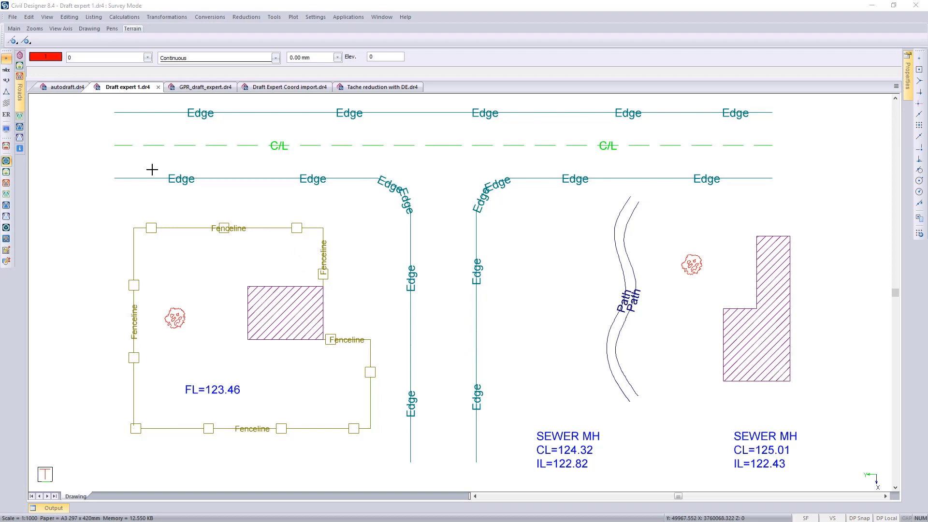
# - Compare the raw survey points in autodraft.dr4 with the drafted linework in Draft expert 1.dr4
pyautogui.click(61, 87)
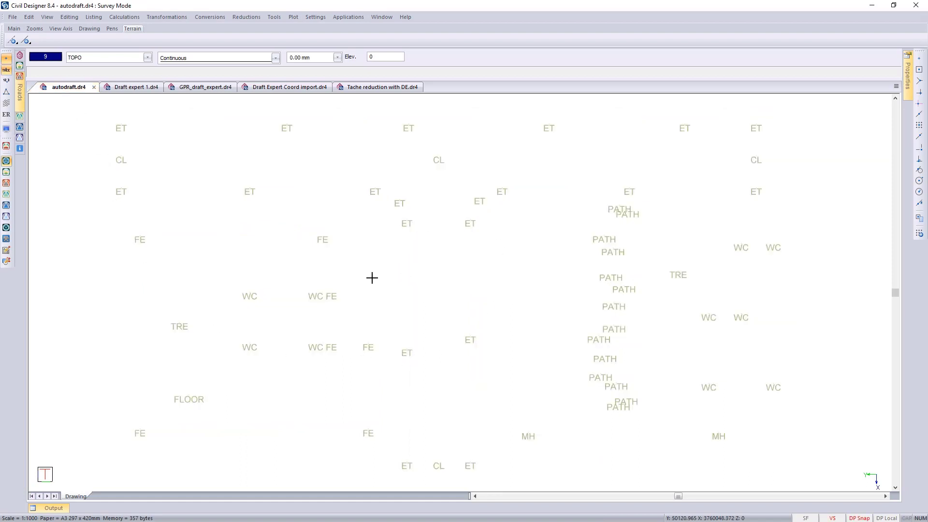
pyautogui.click(131, 88)
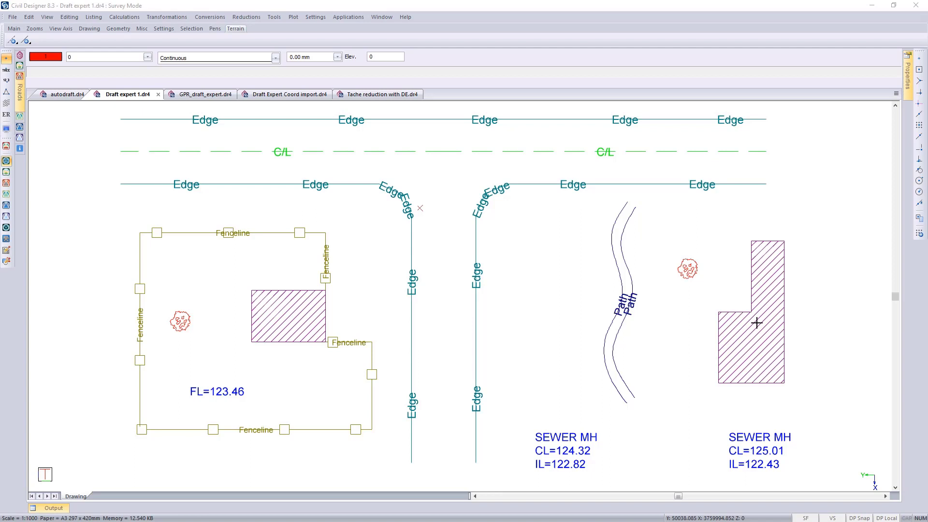
# - Open the Draft Expert settings and examine the CAD generation types, layer and colour for the ER code
pyautogui.click(274, 17)
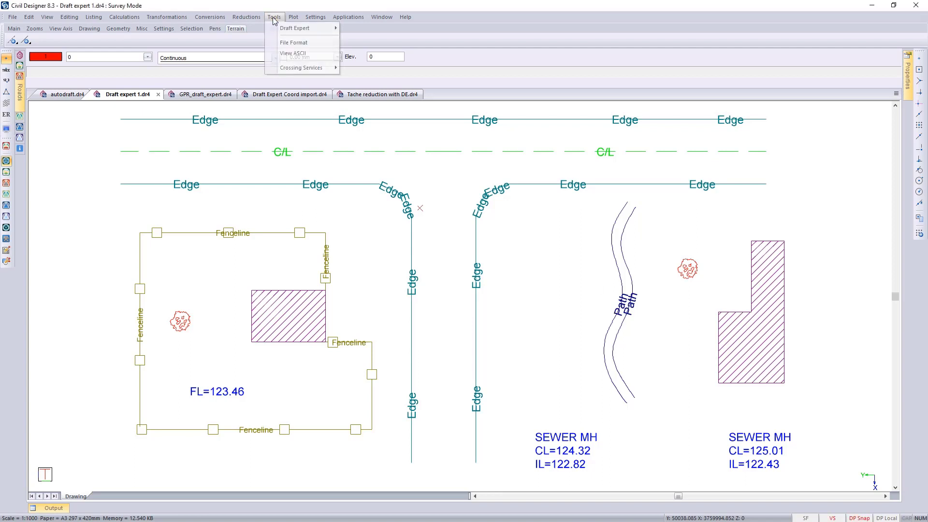
pyautogui.moveTo(296, 28)
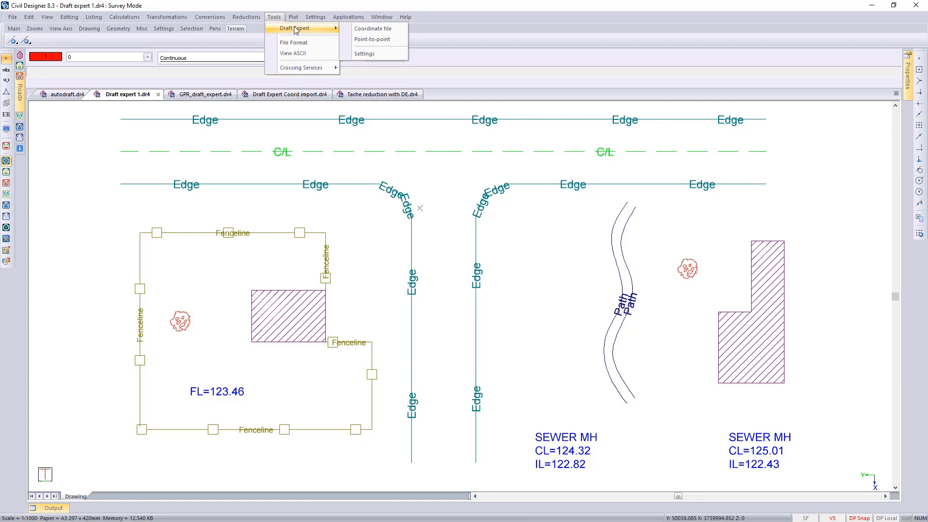
pyautogui.click(378, 54)
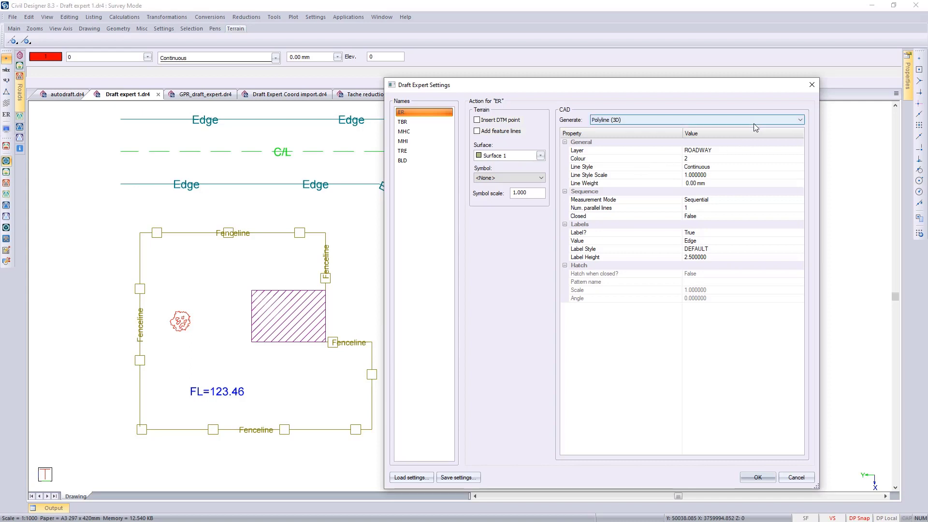
pyautogui.click(798, 121)
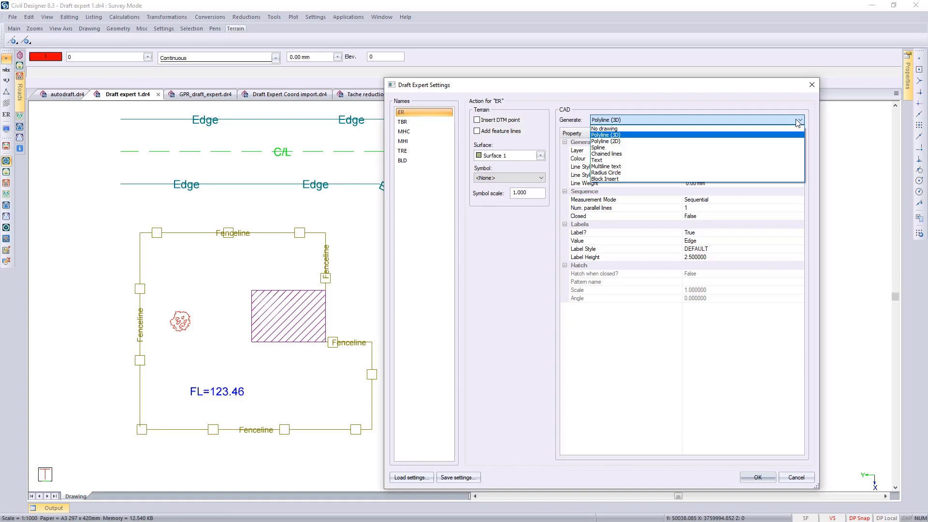
pyautogui.click(739, 119)
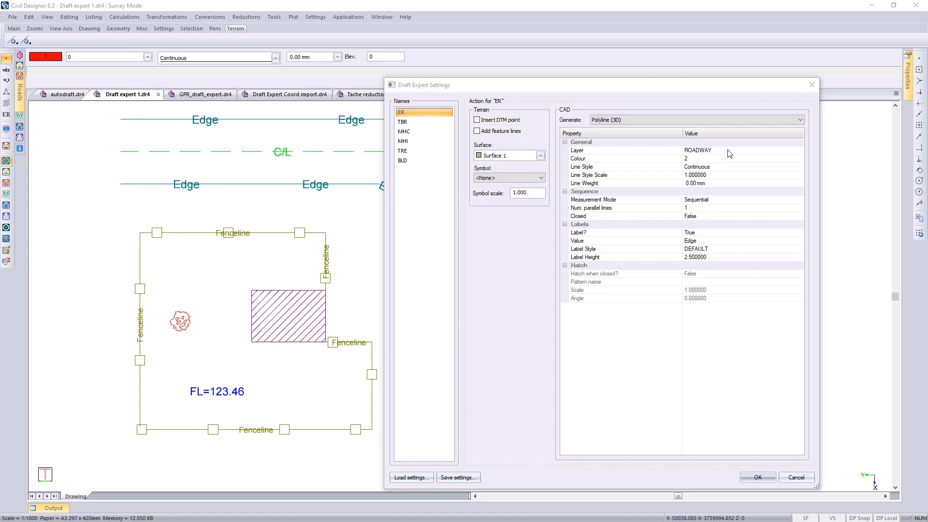
pyautogui.click(729, 153)
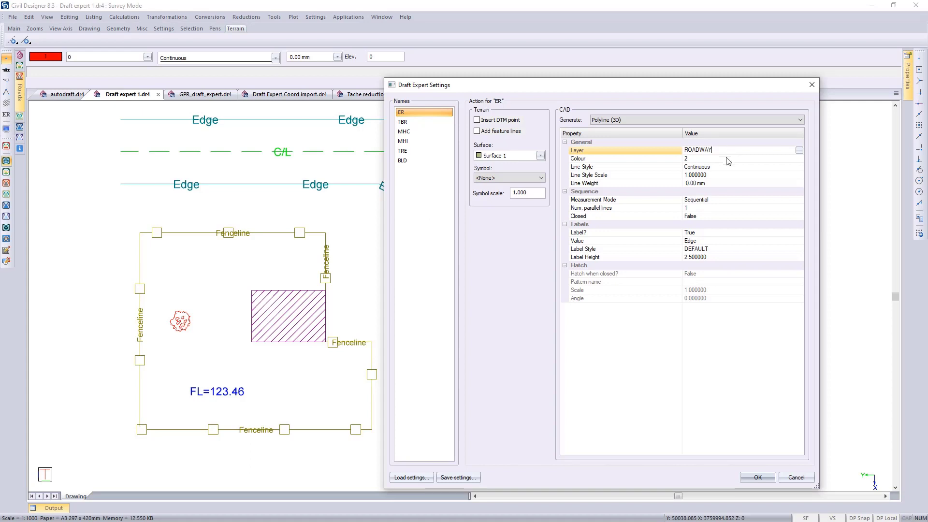
pyautogui.click(724, 160)
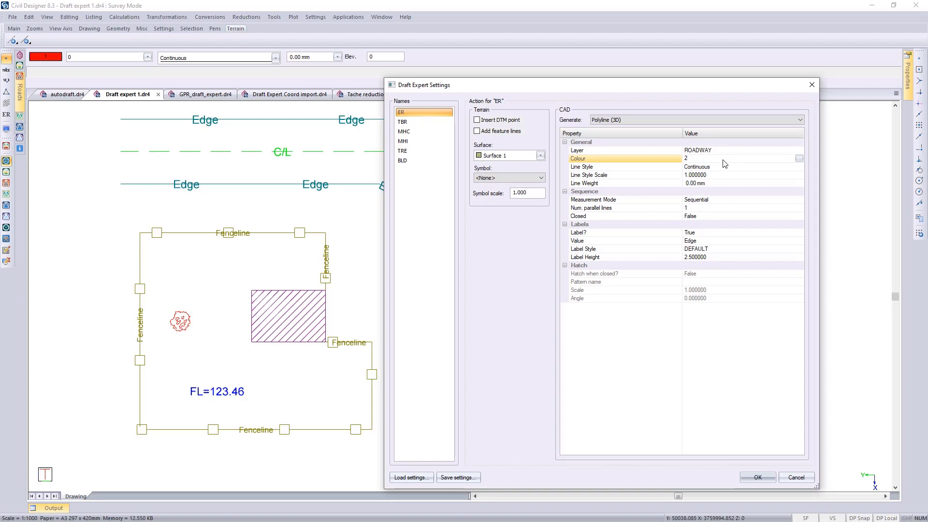
# - Preview the Side-to-side and Zig-zag measurement modes for the ER code and keep Sequential
pyautogui.click(742, 200)
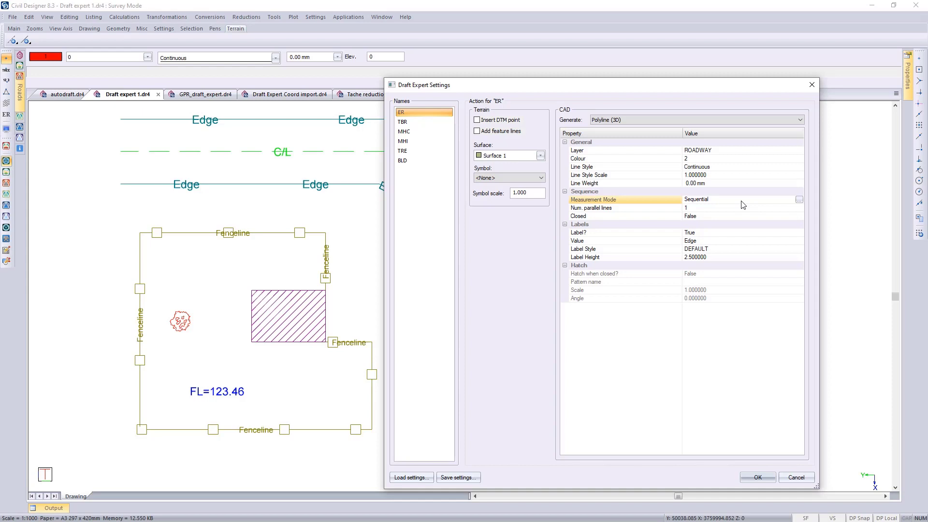
pyautogui.click(799, 200)
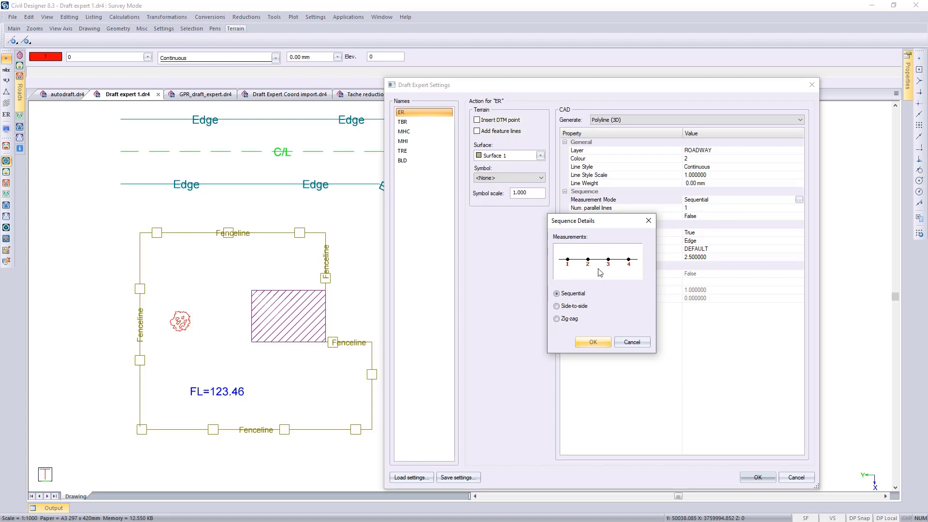
pyautogui.click(557, 307)
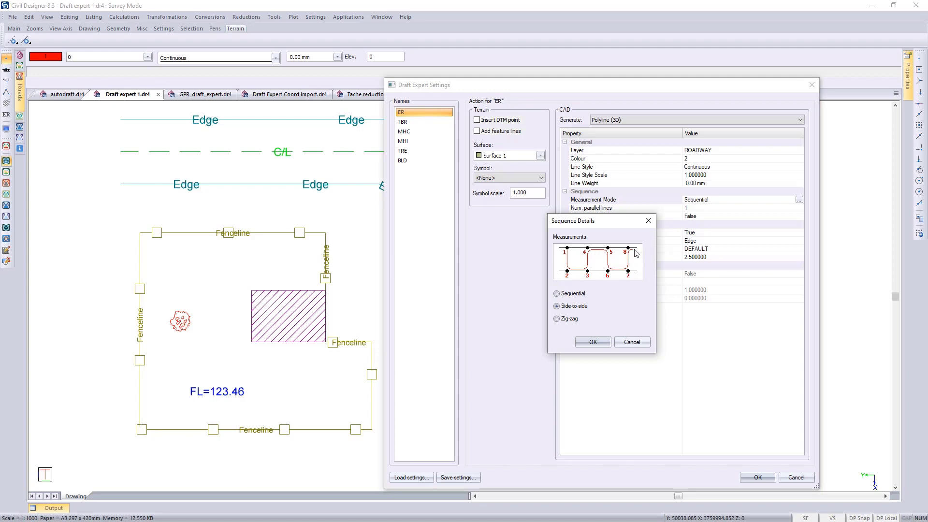
pyautogui.click(559, 320)
pyautogui.click(558, 294)
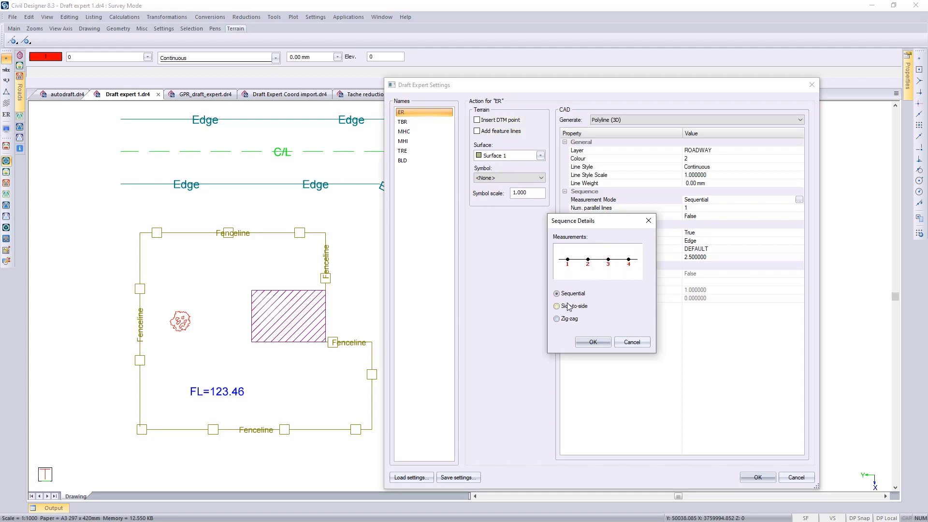
pyautogui.click(594, 343)
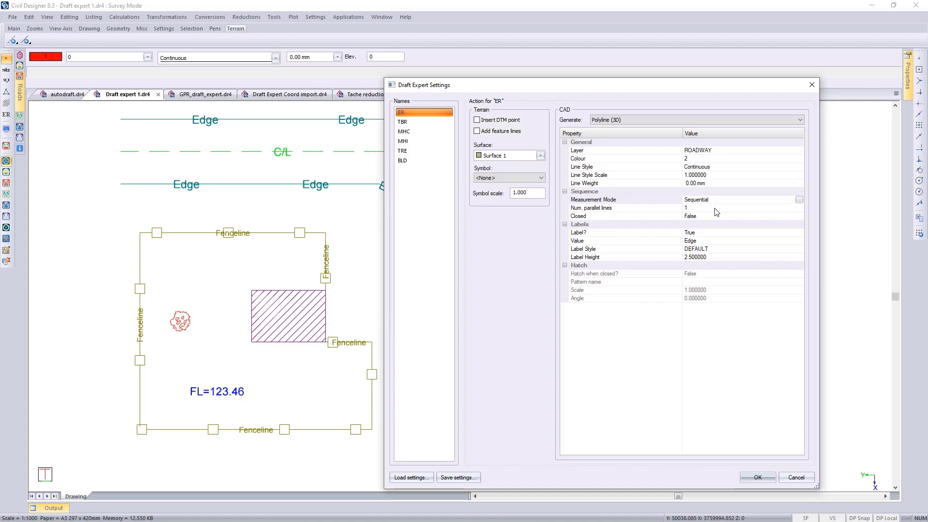
# - Examine the label switch and label style of the ER code
pyautogui.click(707, 233)
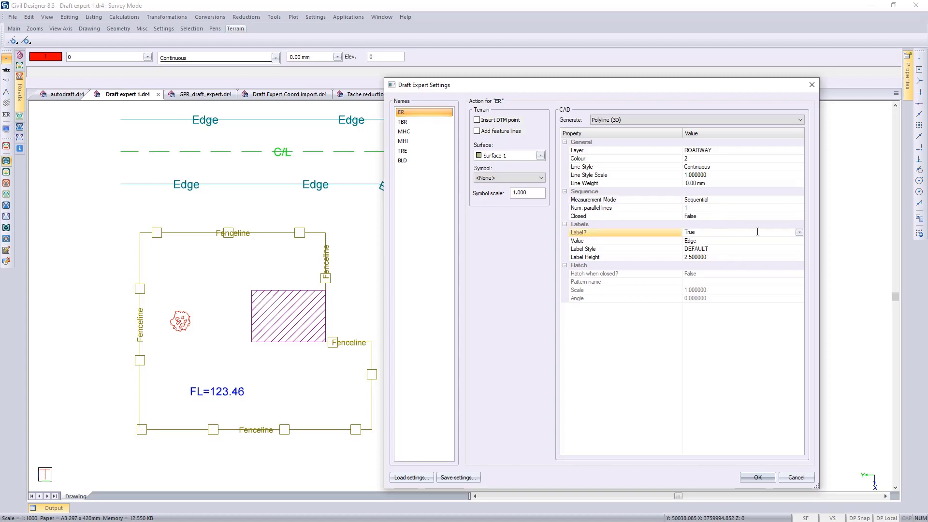
pyautogui.click(799, 232)
pyautogui.click(799, 232)
pyautogui.click(224, 132)
pyautogui.click(699, 249)
pyautogui.press('ctrl')
# - Examine the BLD code's closed polyline and hatch pattern settings against the hatched building in the drawing
pyautogui.click(406, 161)
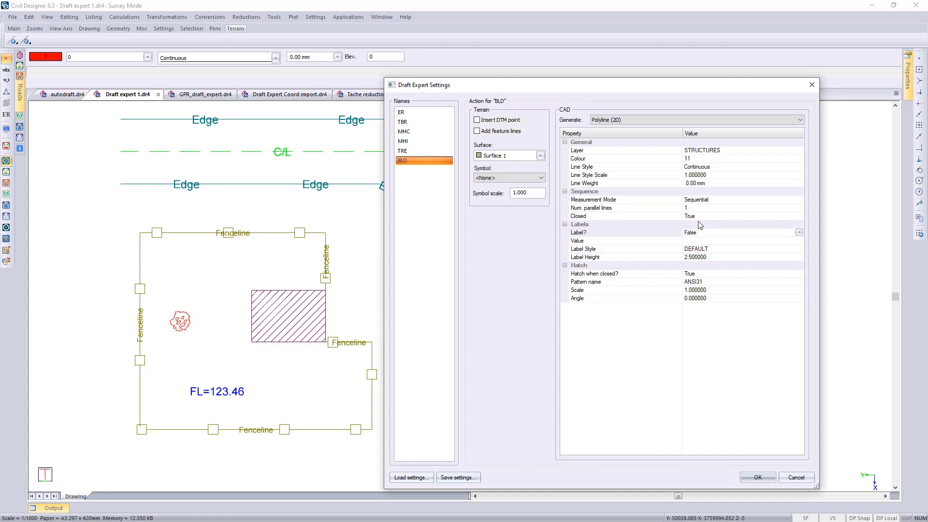
pyautogui.click(698, 282)
pyautogui.click(290, 332)
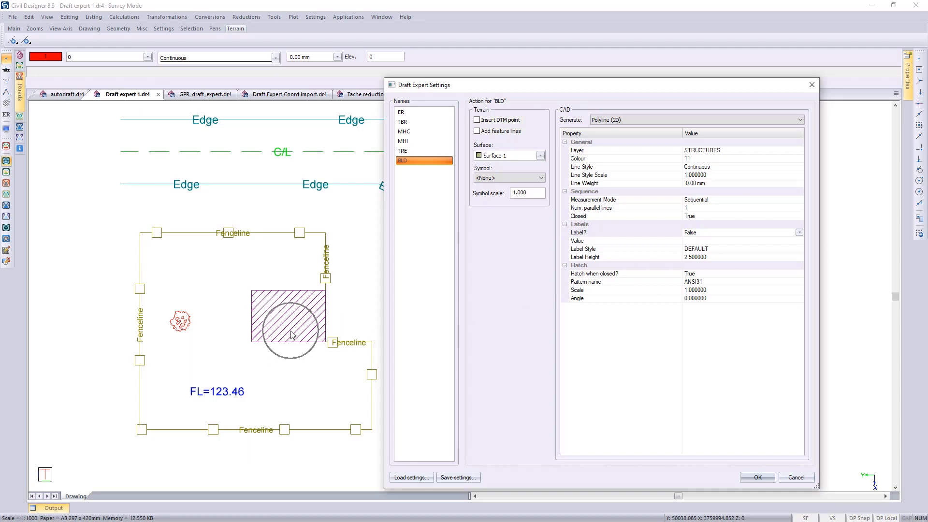
pyautogui.press('ctrl')
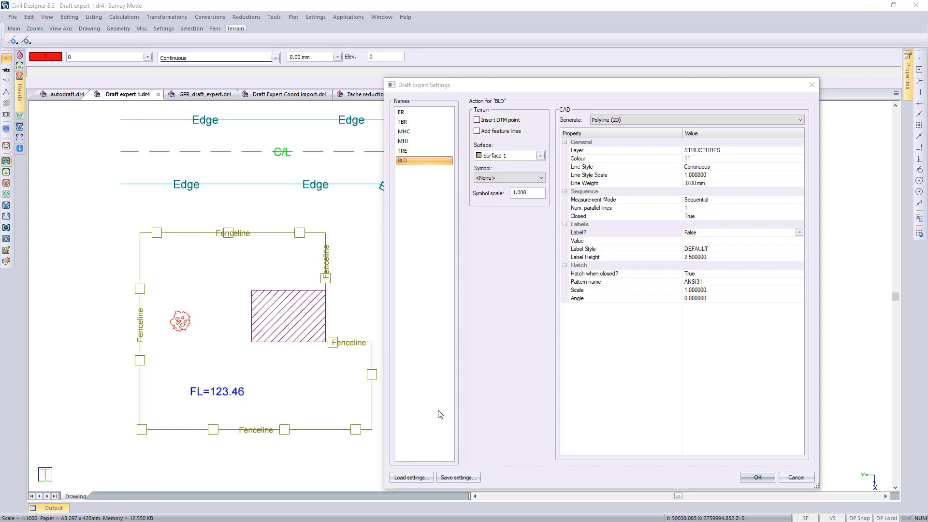
# - Examine the form for adding a point name with its option to duplicate existing settings, and cancel it
pyautogui.rightClick(419, 163)
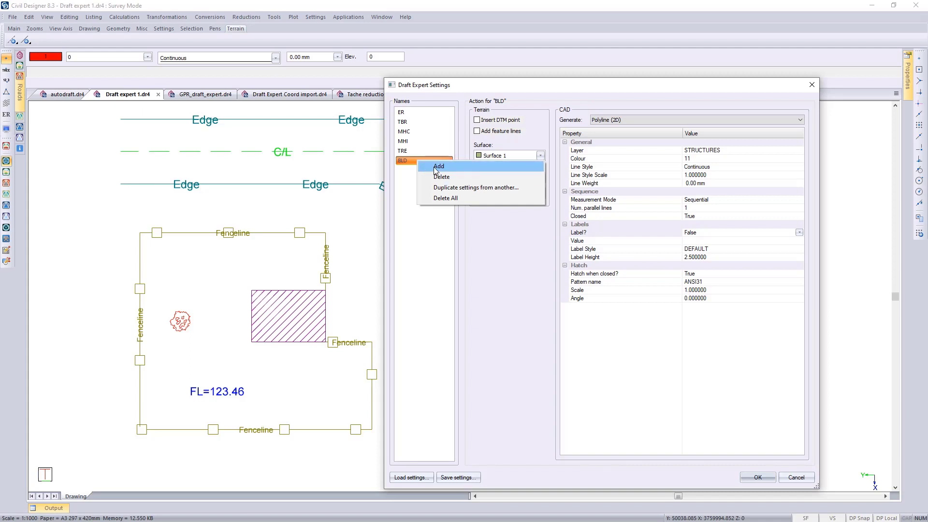
pyautogui.click(437, 169)
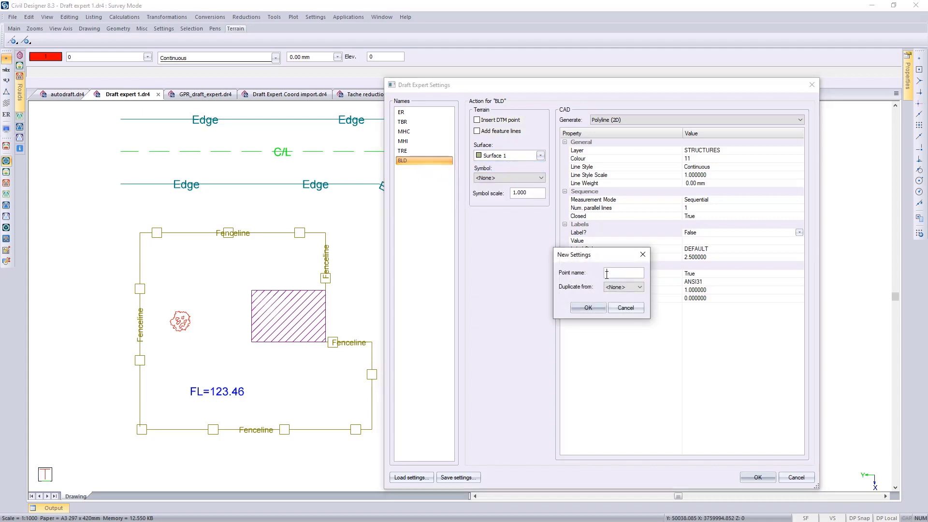
pyautogui.click(626, 308)
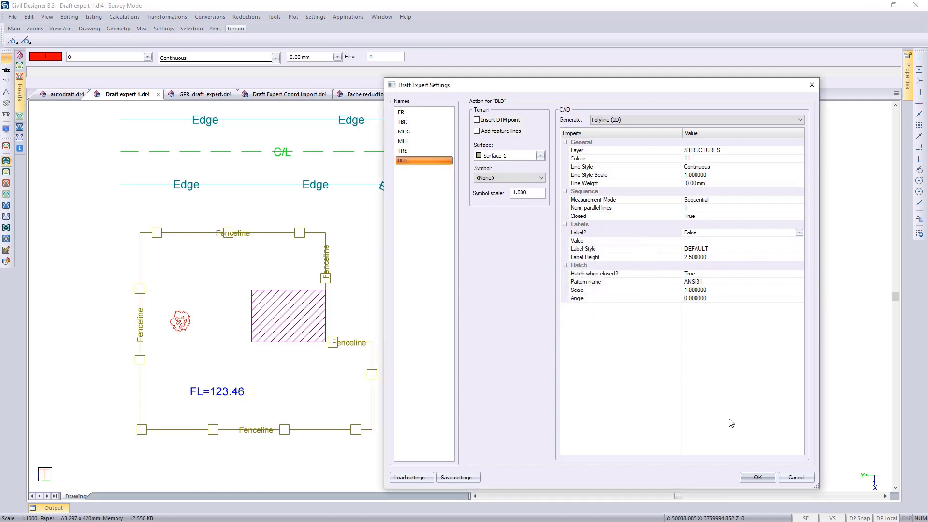
# - Accept the Draft Expert settings and review the coded points in coordinate-file for import.csv in Excel
pyautogui.click(755, 475)
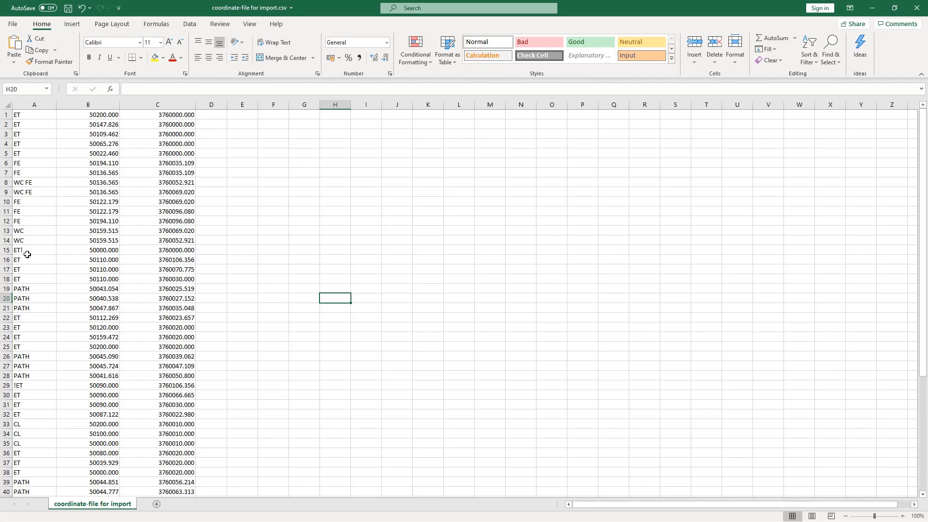
pyautogui.press('ctrl')
pyautogui.press('ctrl')
pyautogui.scroll(-5, 35, 409)
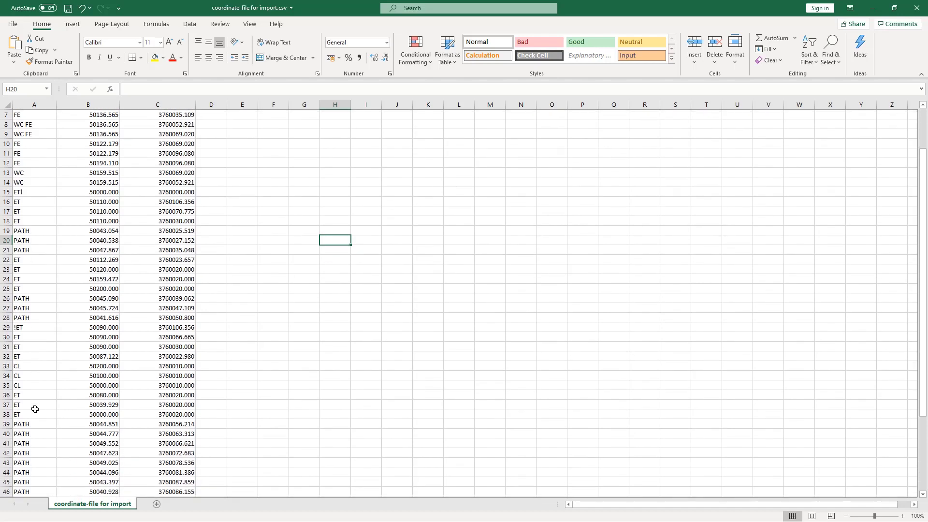
pyautogui.scroll(-1, 35, 409)
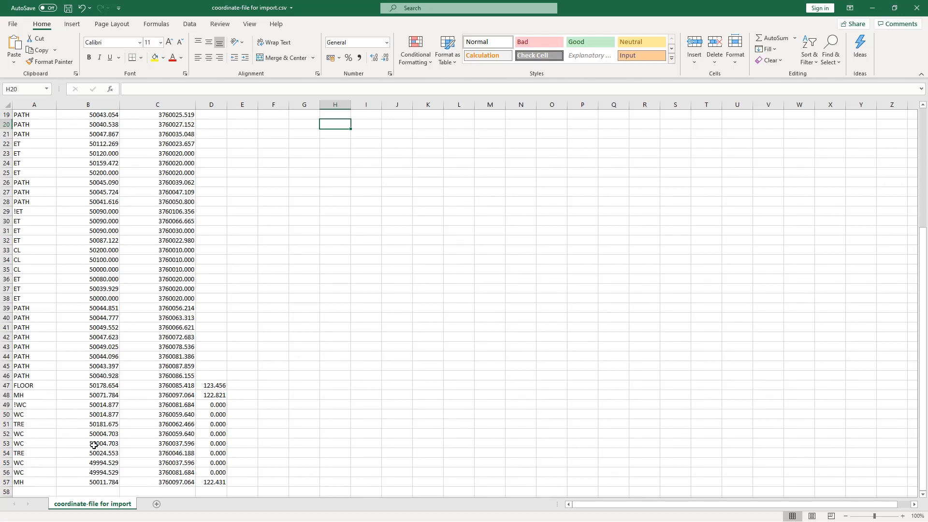
pyautogui.press('ctrl')
pyautogui.scroll(3, 177, 384)
pyautogui.scroll(3, 286, 353)
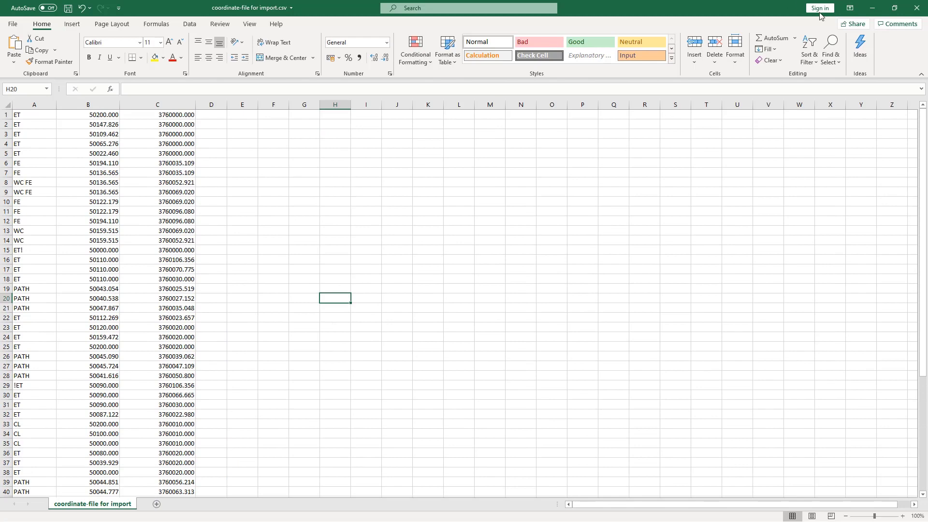
pyautogui.click(874, 9)
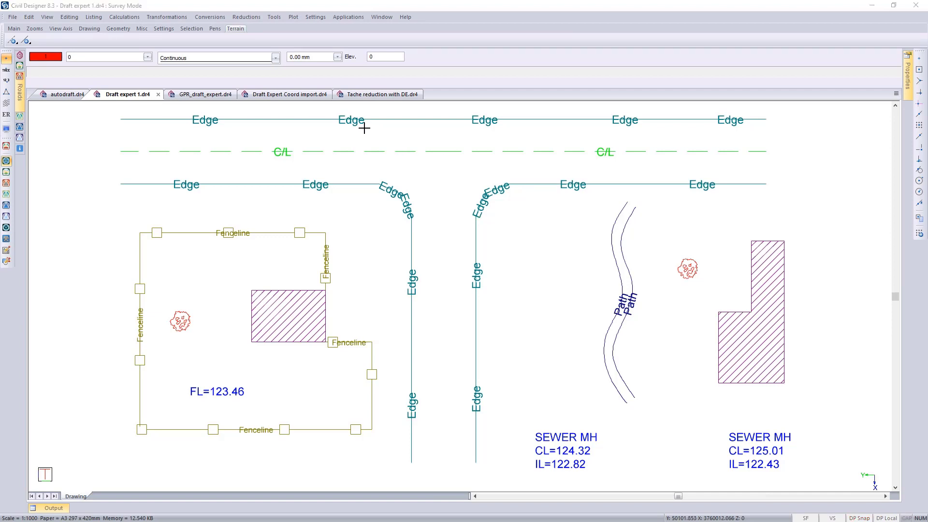
# - Switch to the Draft Expert Coord import.dr4 drawing in Civil Designer and activate CAD mode
pyautogui.click(293, 95)
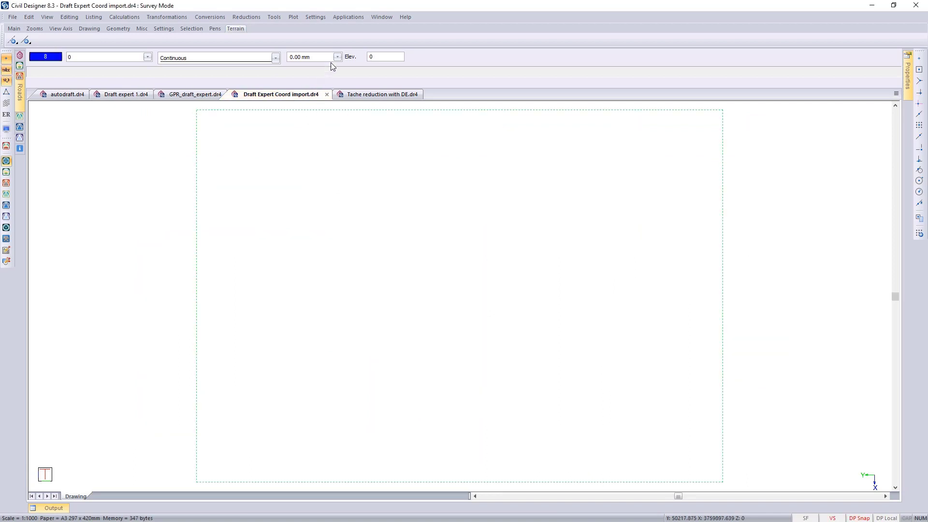
pyautogui.click(348, 17)
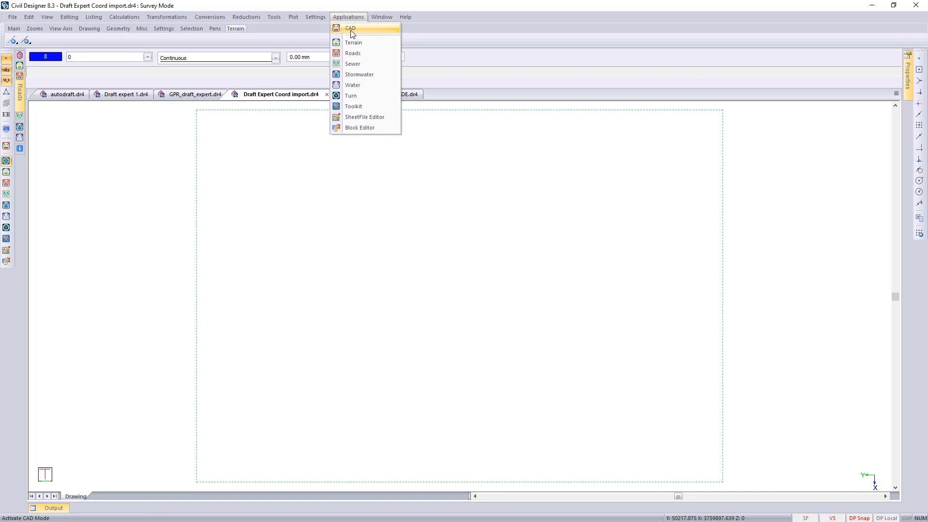
pyautogui.click(351, 29)
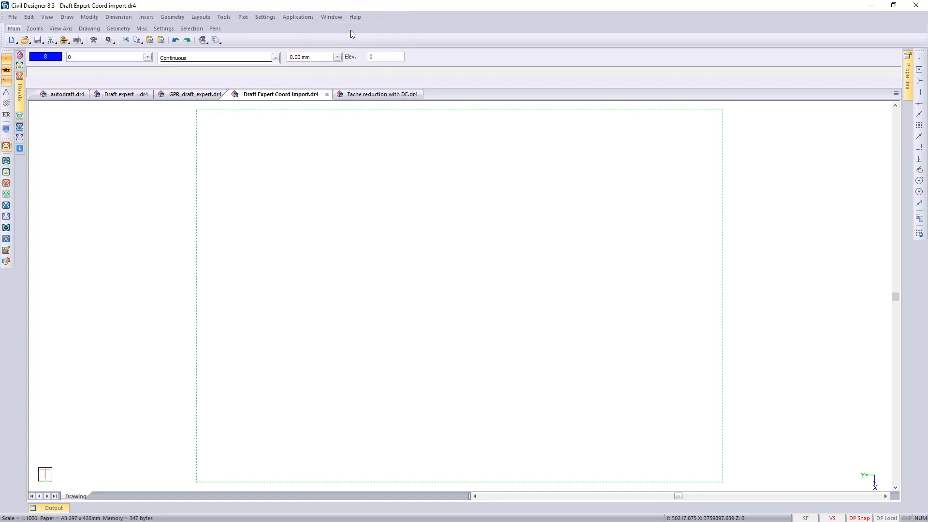
# - Load the SURV_Tree2 block from SurveySymbols.dwg into the drawing with the Block Manager
pyautogui.click(224, 17)
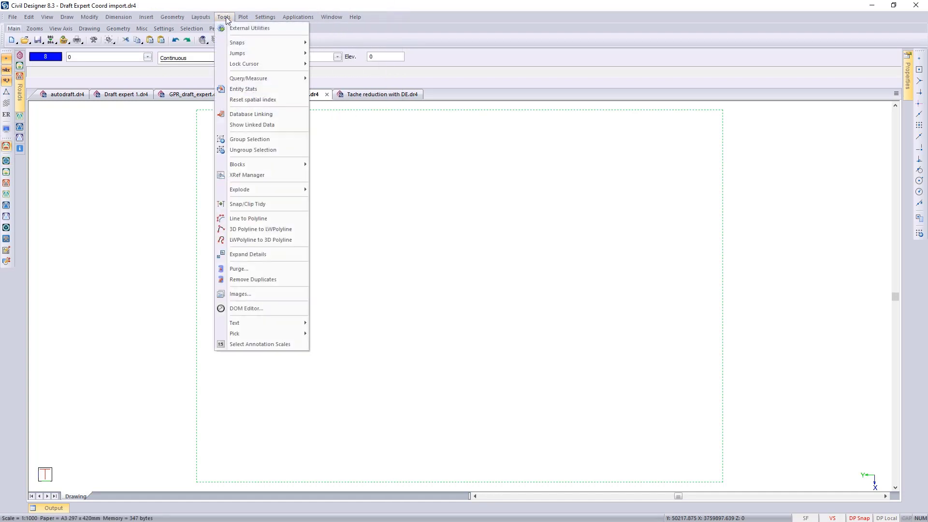
pyautogui.moveTo(283, 165)
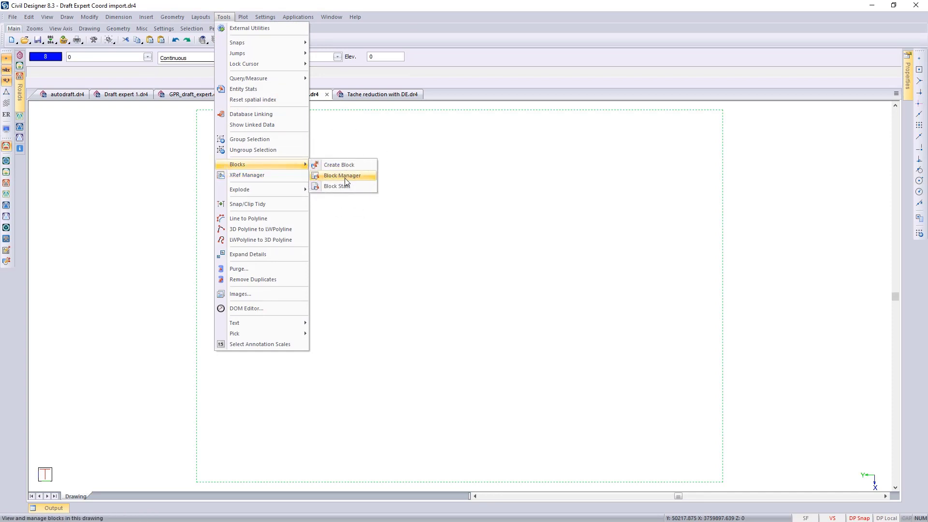
pyautogui.click(344, 177)
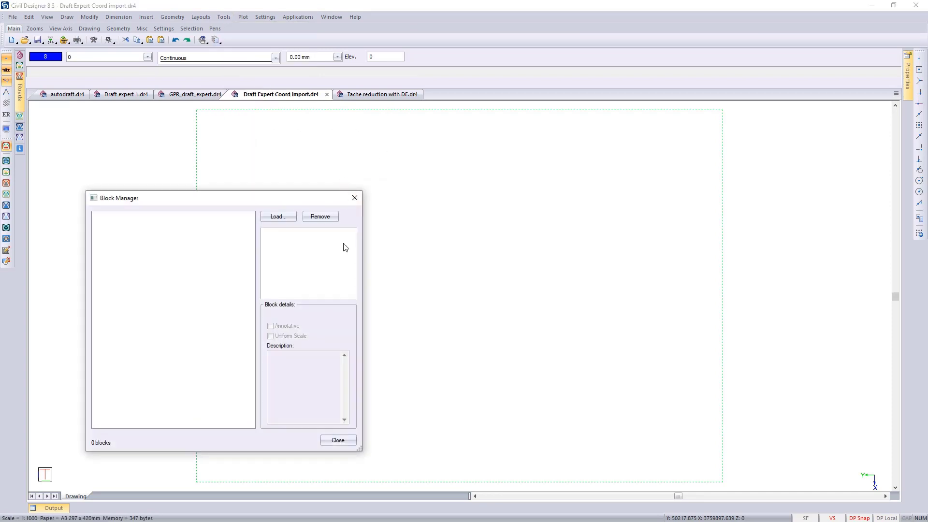
pyautogui.click(278, 218)
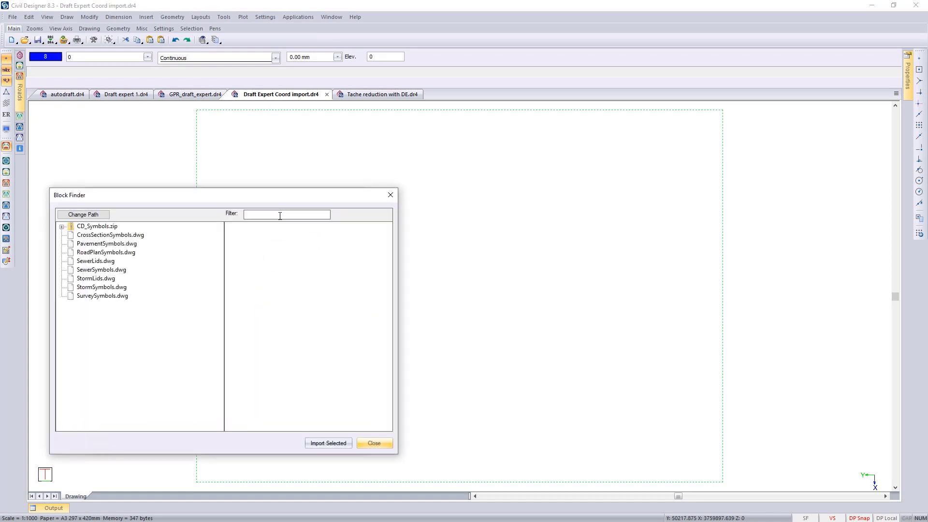
pyautogui.click(102, 296)
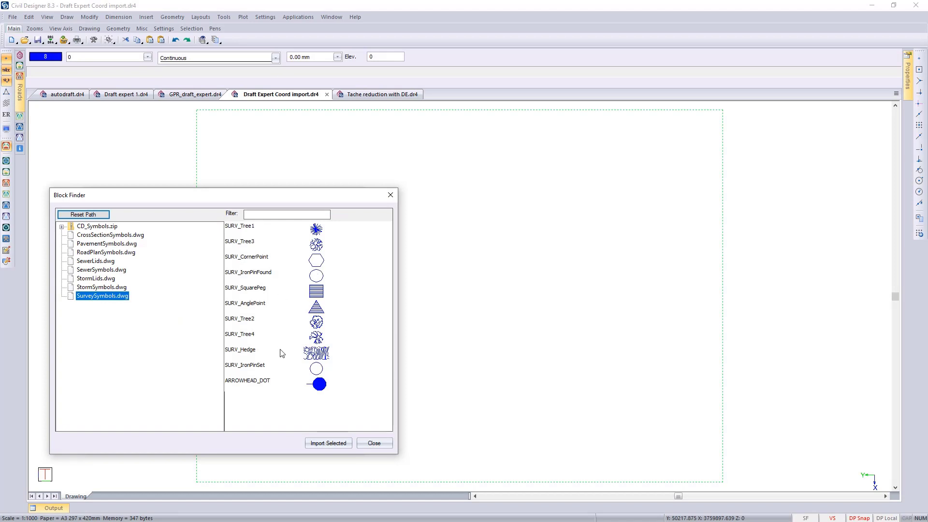
pyautogui.click(259, 320)
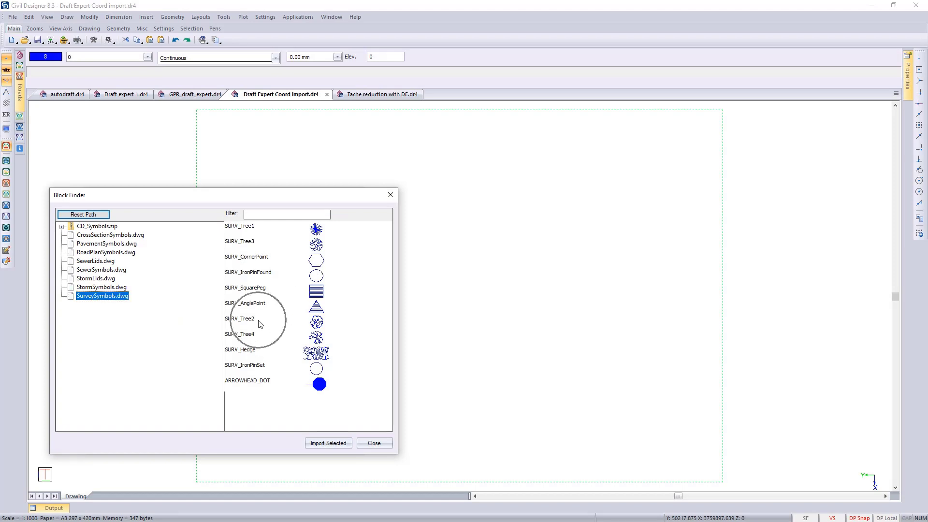
pyautogui.click(251, 320)
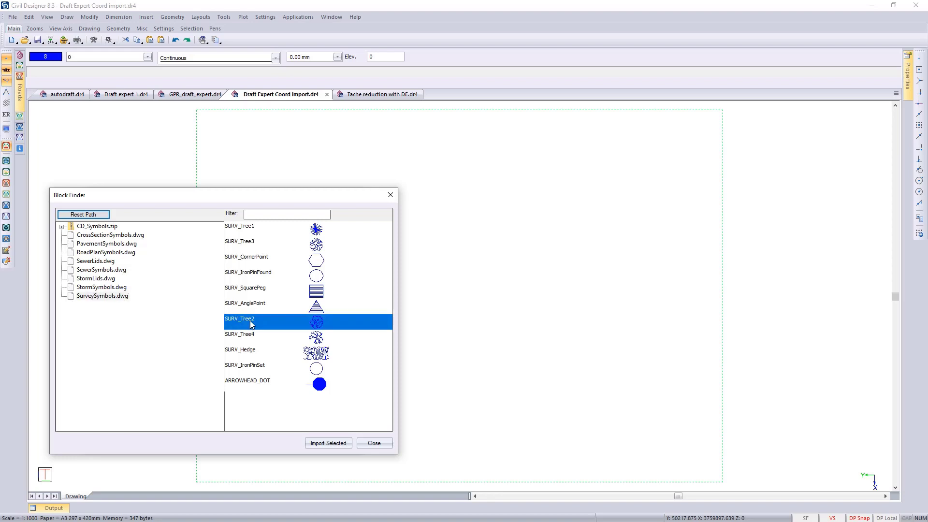
pyautogui.click(318, 445)
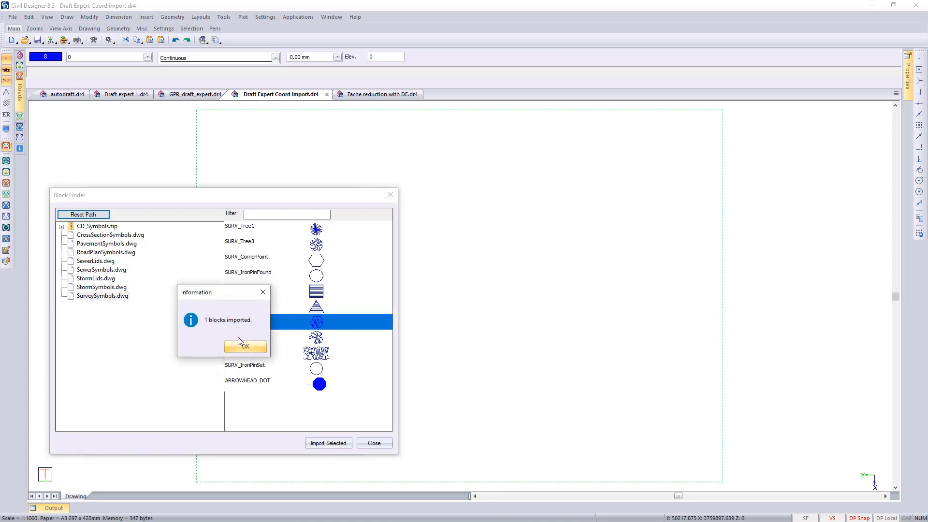
pyautogui.click(245, 347)
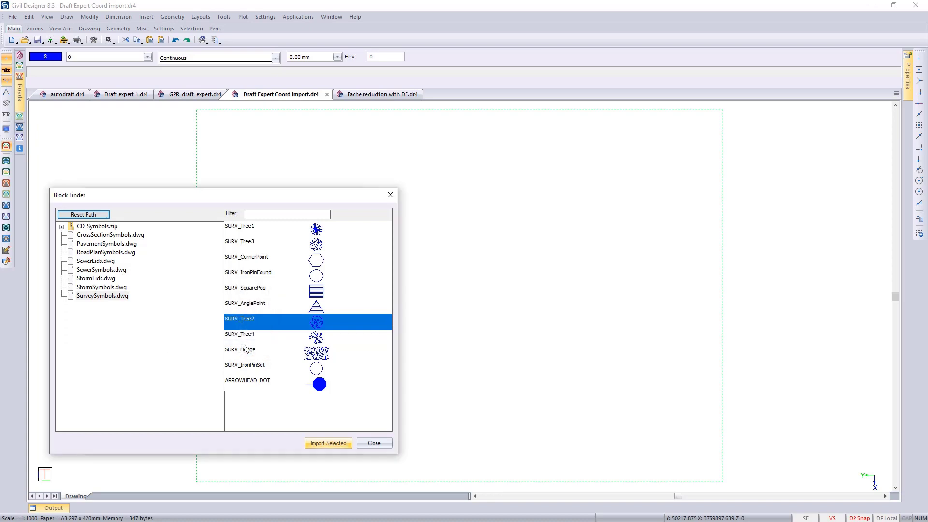
pyautogui.click(373, 444)
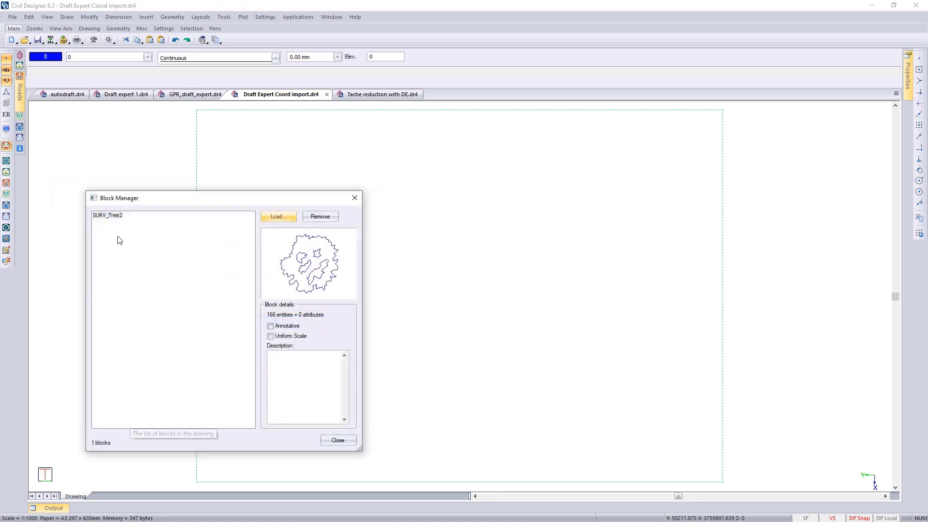
pyautogui.press('ctrl')
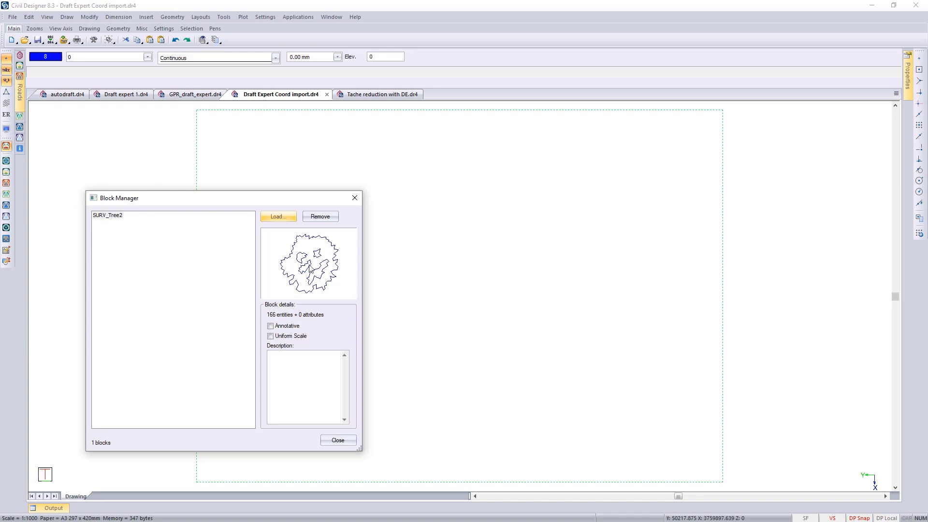
pyautogui.click(333, 442)
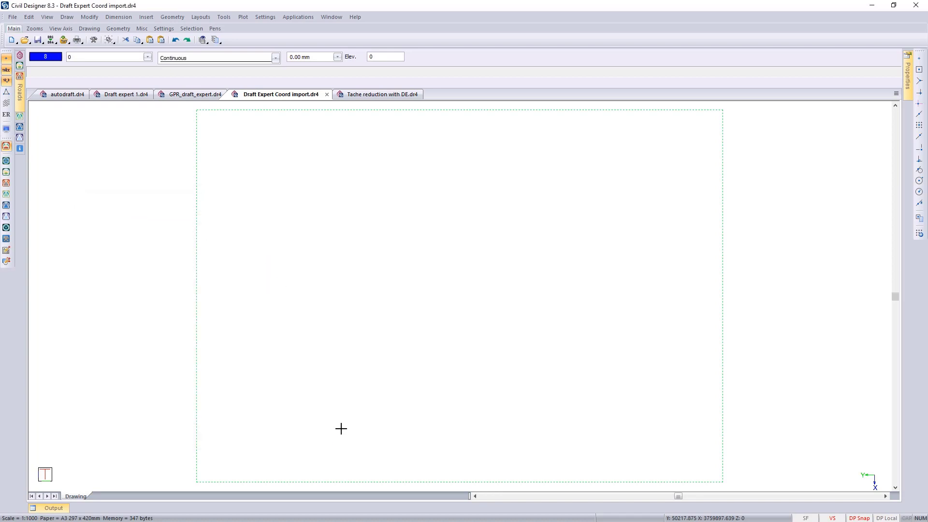
# - Return to Survey mode and start a Draft Expert coordinate file import with coordinate-file for import.csv
pyautogui.click(299, 17)
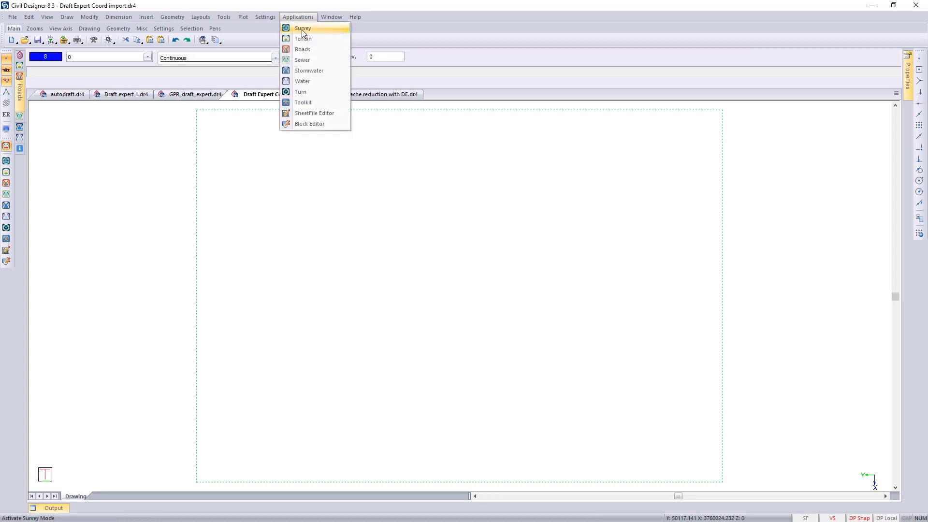
pyautogui.click(301, 29)
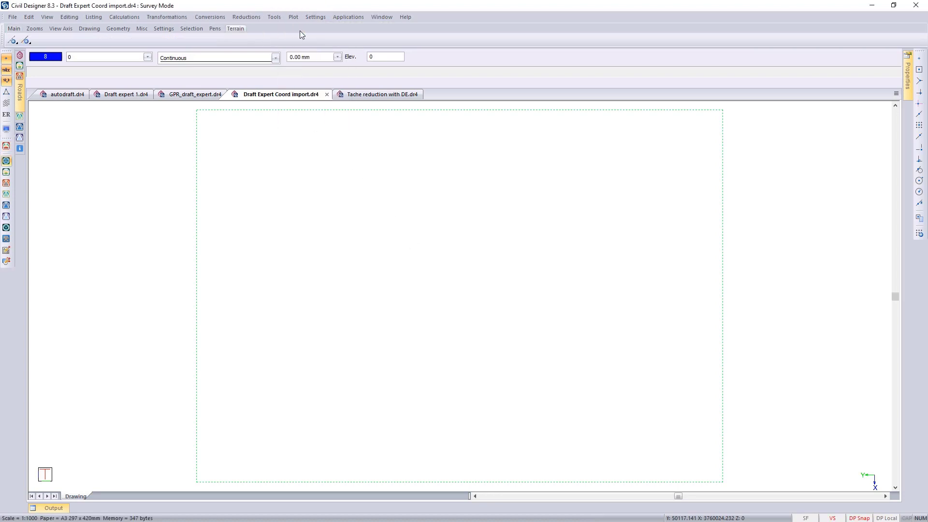
pyautogui.click(280, 17)
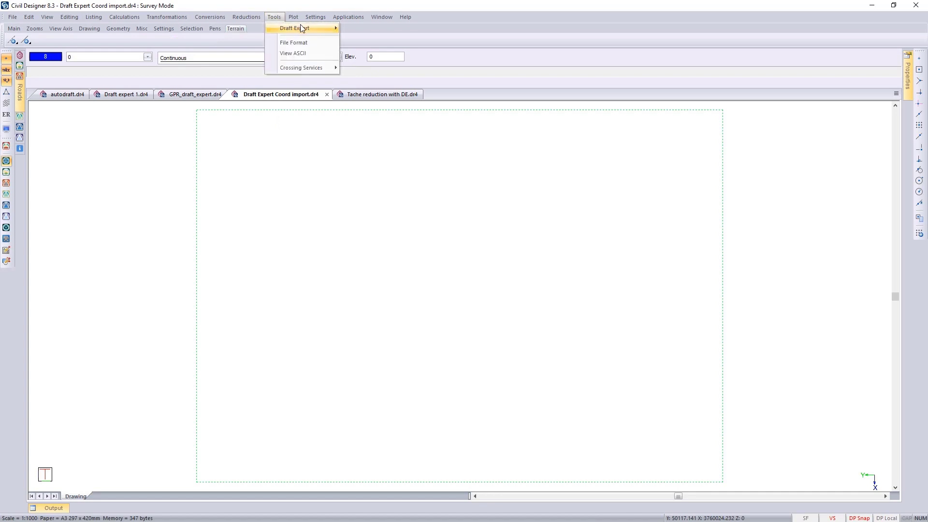
pyautogui.moveTo(333, 26)
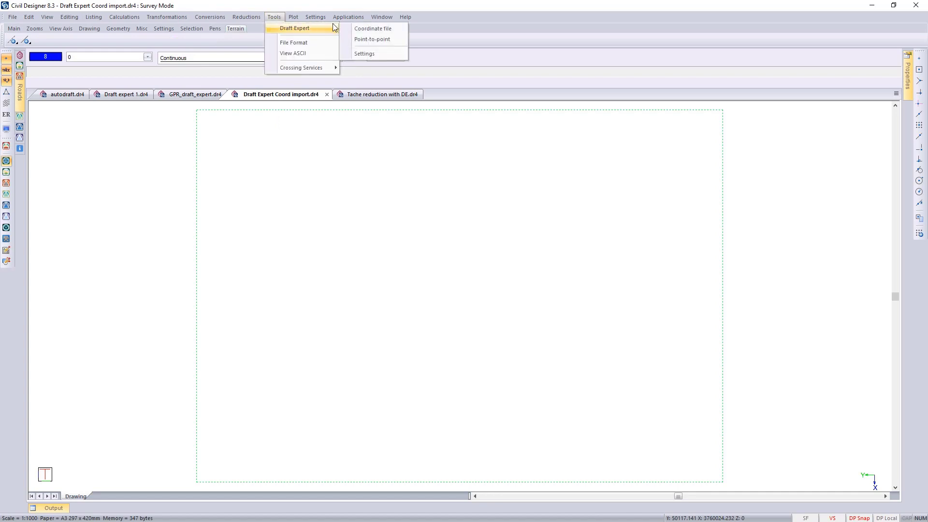
pyautogui.click(358, 30)
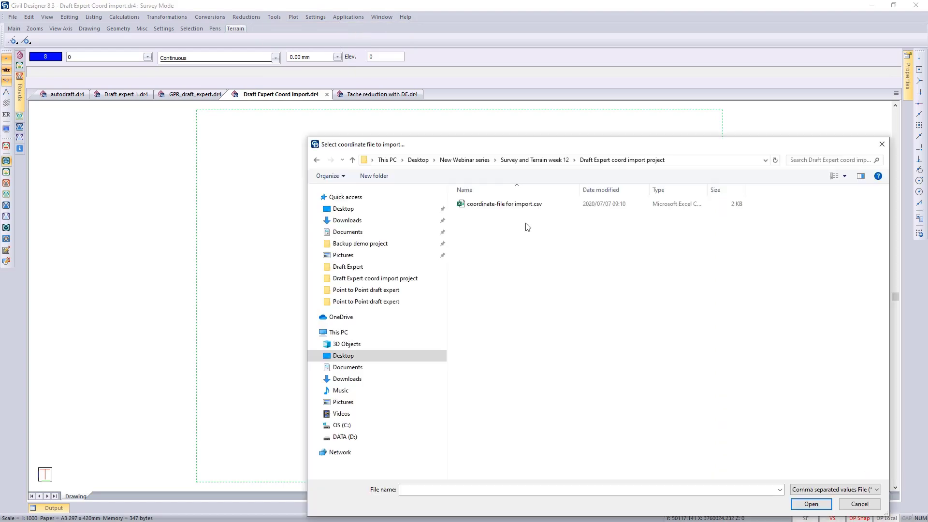
pyautogui.doubleClick(508, 205)
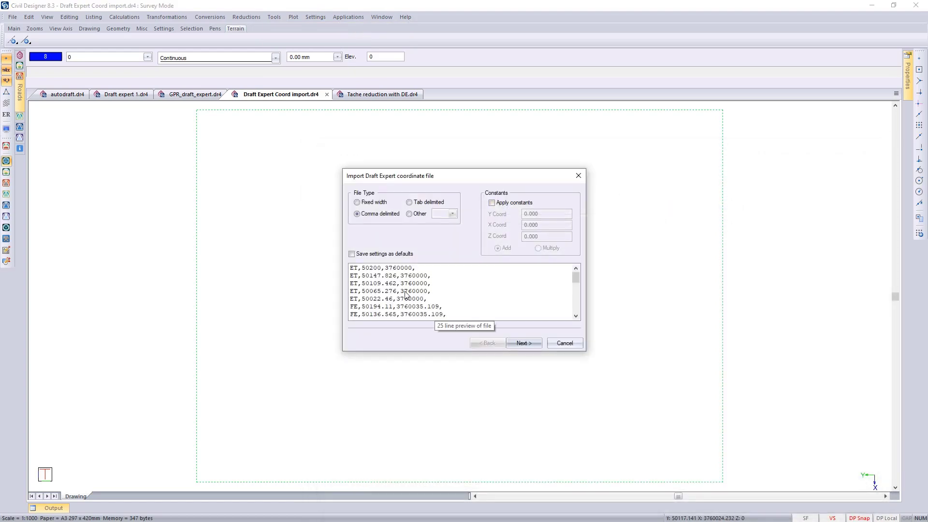
# - Import the file as comma delimited, assigning its four columns to Name(s), Y Coord, X Coord and Z Coord
pyautogui.click(520, 344)
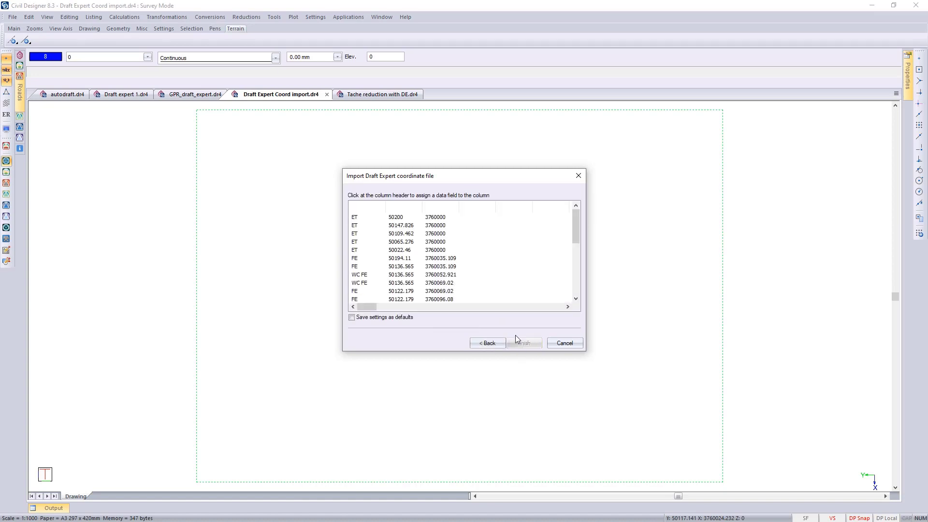
pyautogui.click(377, 214)
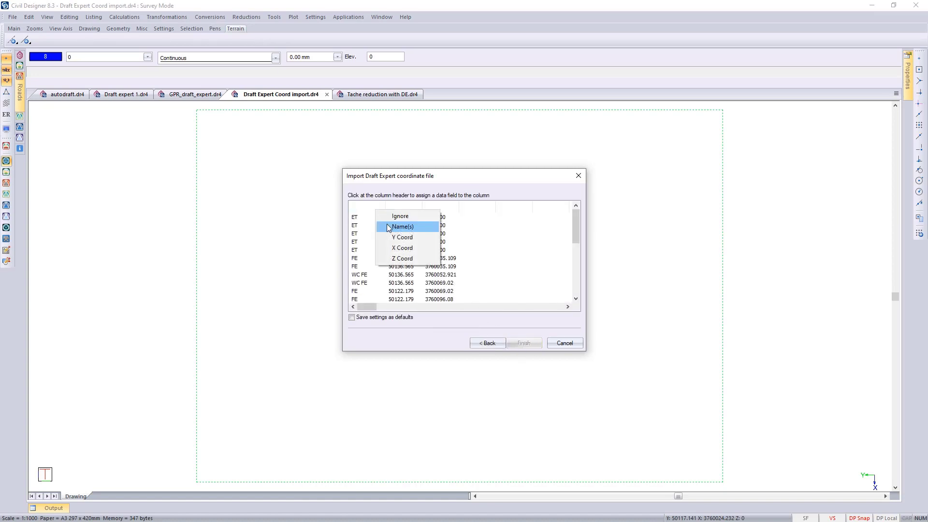
pyautogui.click(386, 224)
pyautogui.click(406, 213)
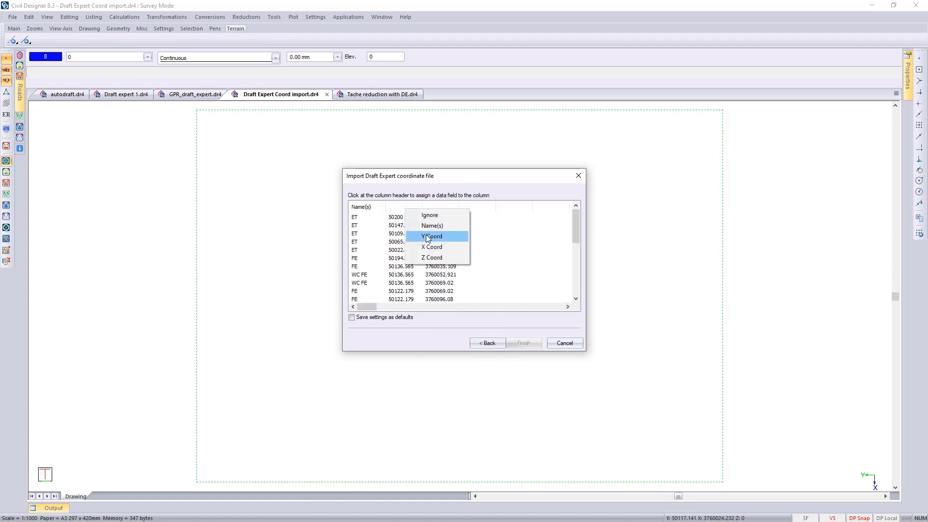
pyautogui.click(428, 235)
pyautogui.click(446, 211)
pyautogui.click(476, 245)
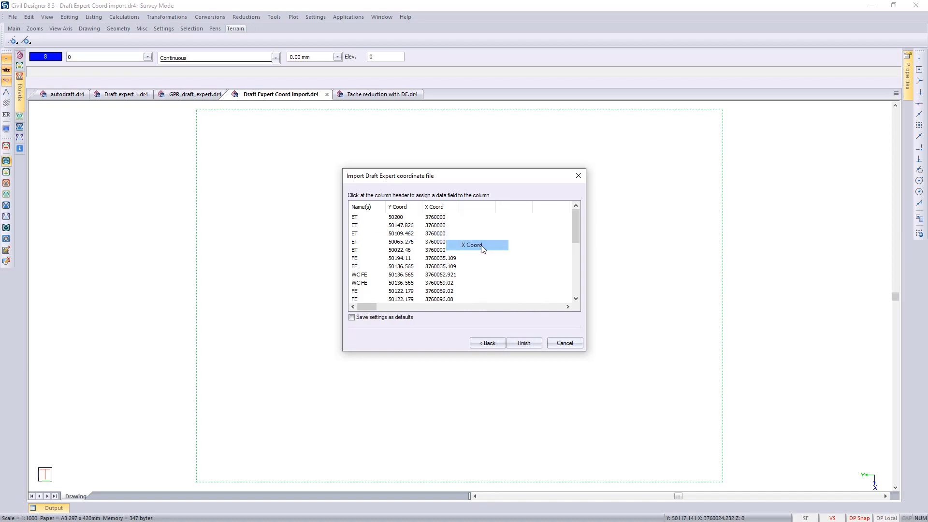
pyautogui.click(480, 216)
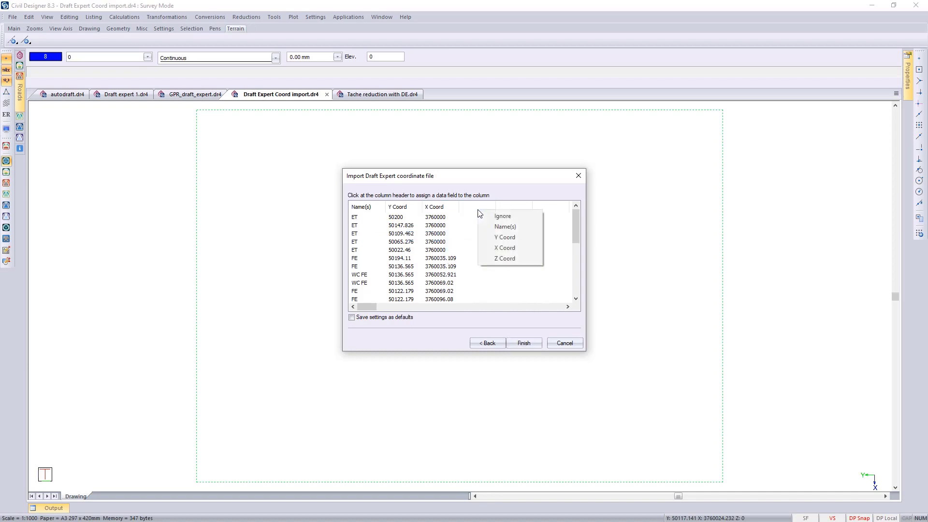
pyautogui.click(508, 257)
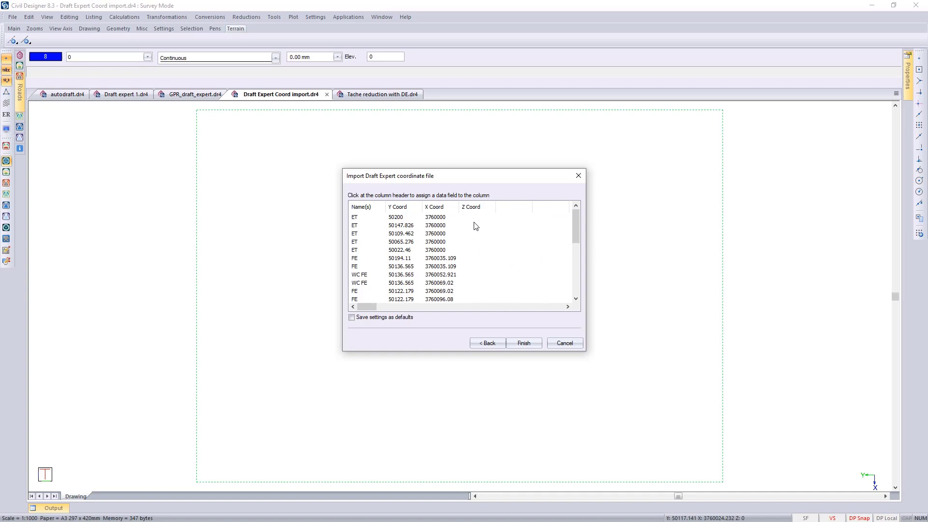
pyautogui.click(525, 343)
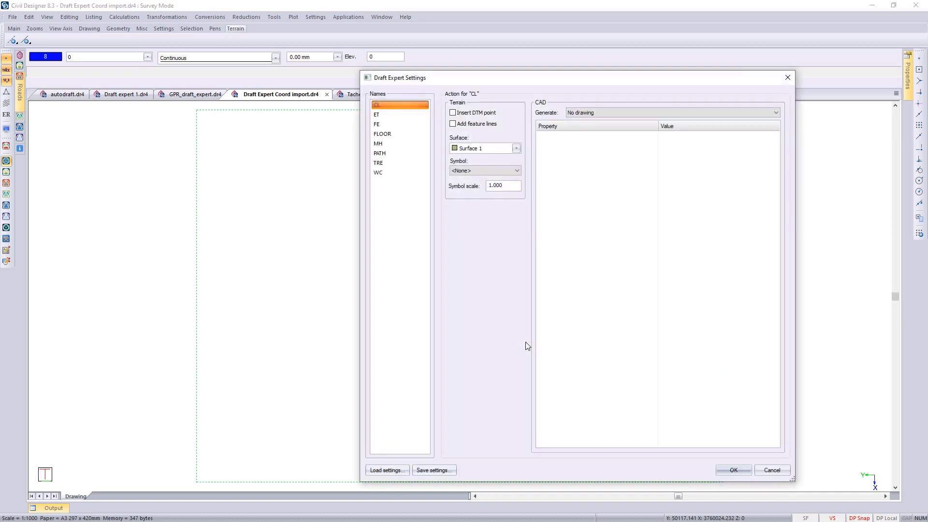
# - Load the Draft Expert settings for the imported codes from Coordinate file settings.xml
pyautogui.click(387, 116)
pyautogui.click(381, 125)
pyautogui.click(382, 135)
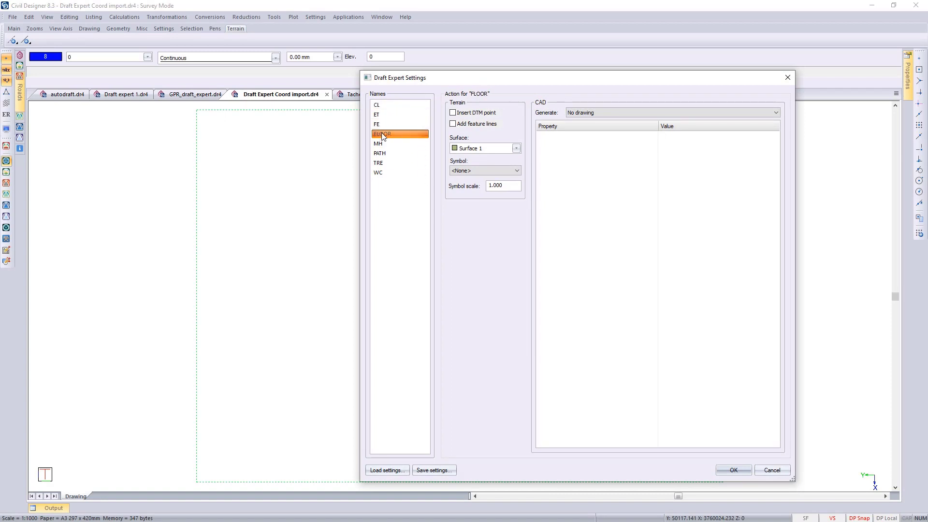
pyautogui.click(387, 471)
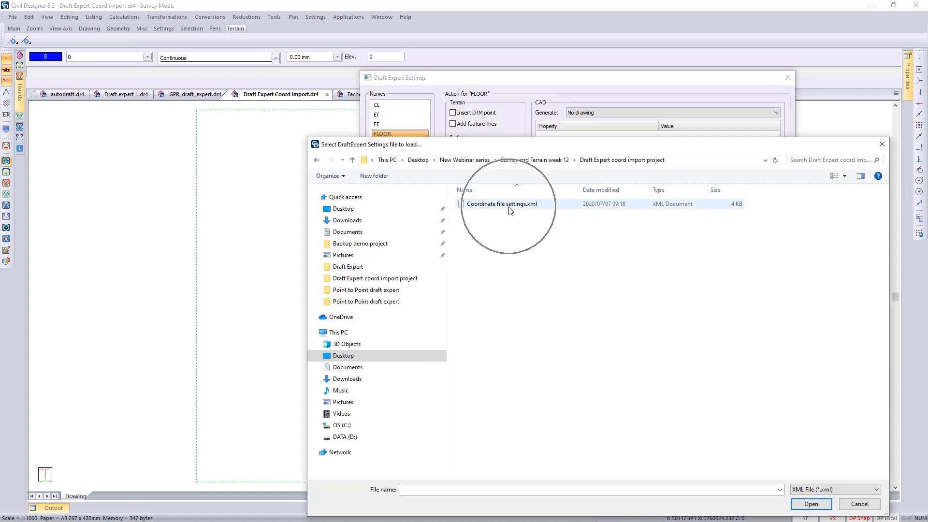
pyautogui.doubleClick(510, 205)
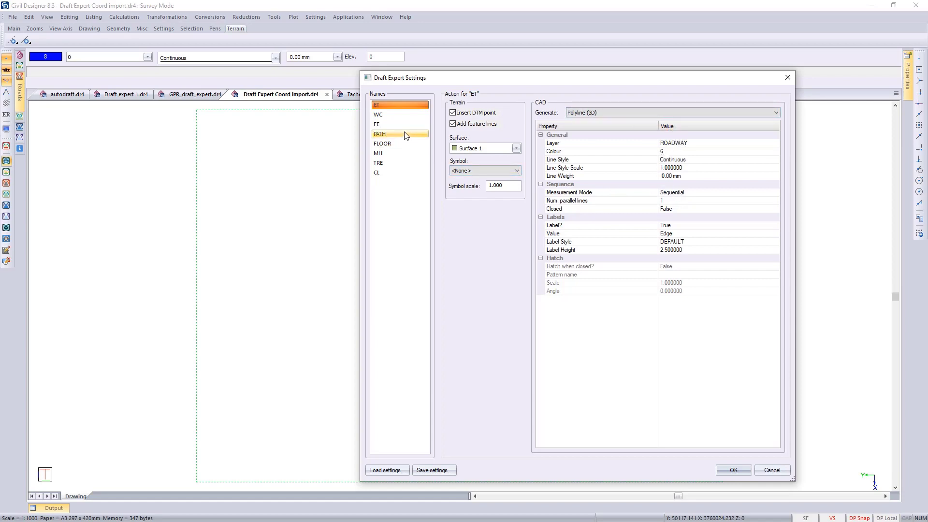
# - Review the loaded actions for the WC, FE and PATH codes, including the sequence details of PATH's measurement mode
pyautogui.click(390, 116)
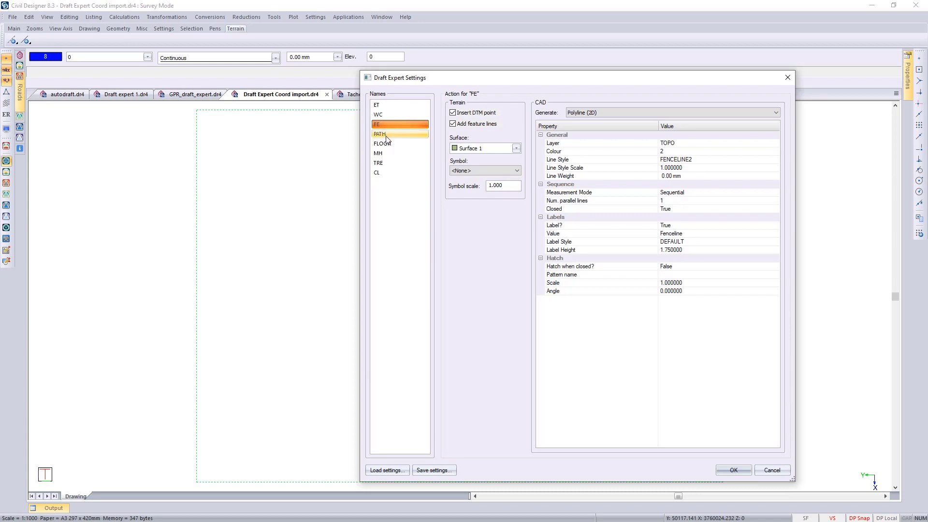
pyautogui.click(387, 136)
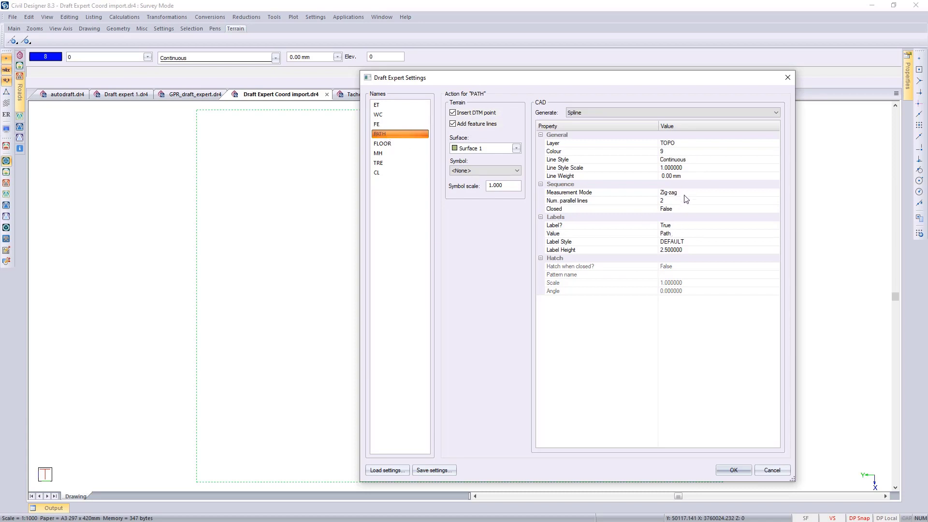
pyautogui.click(719, 193)
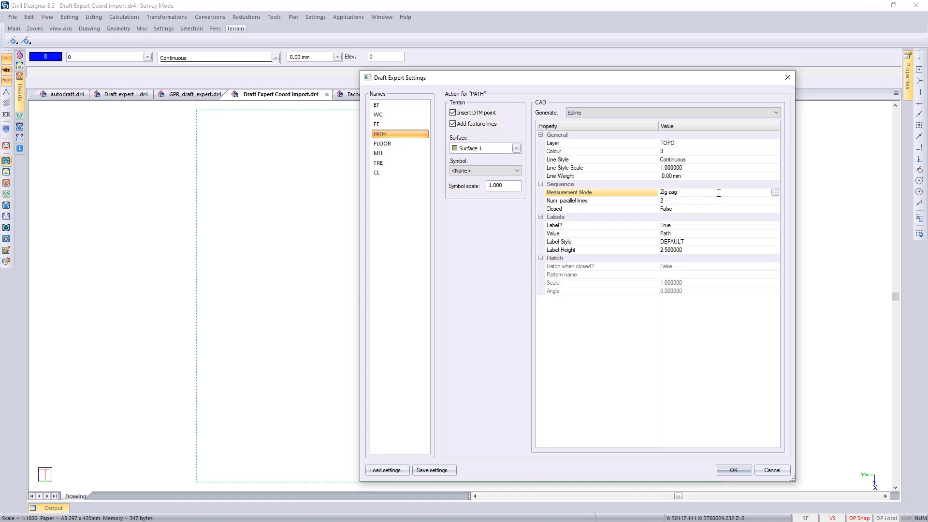
pyautogui.click(775, 193)
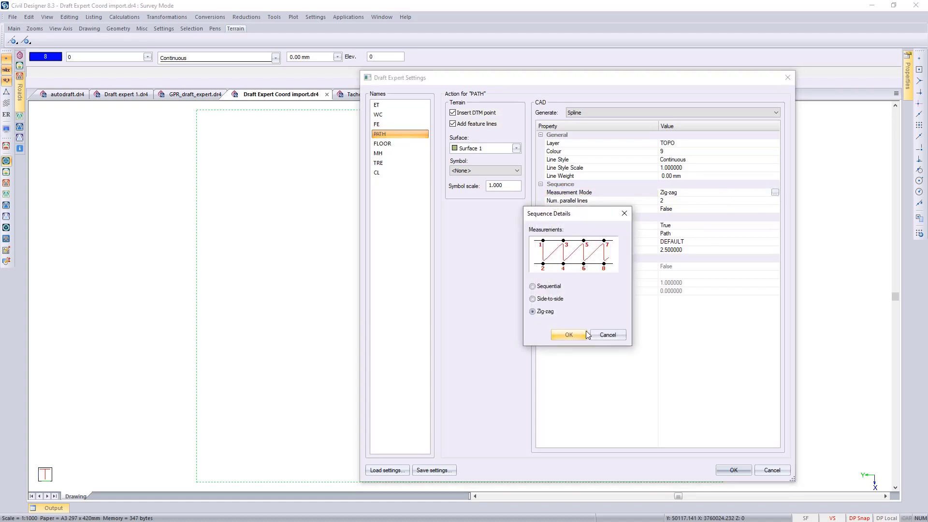
pyautogui.click(562, 337)
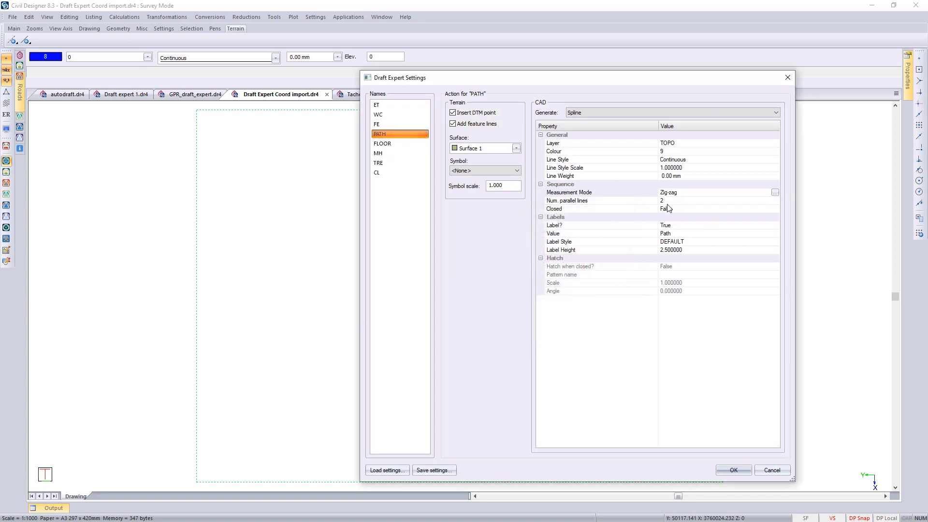
pyautogui.press('ctrl')
# - Examine the MH code's multiline text format string and the placeholders available for it
pyautogui.click(386, 154)
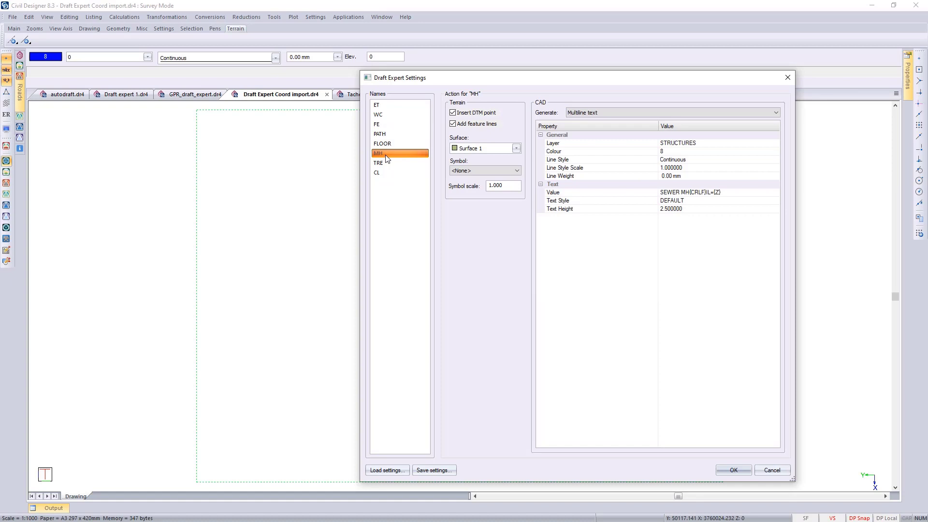
pyautogui.press('ctrl')
pyautogui.click(747, 195)
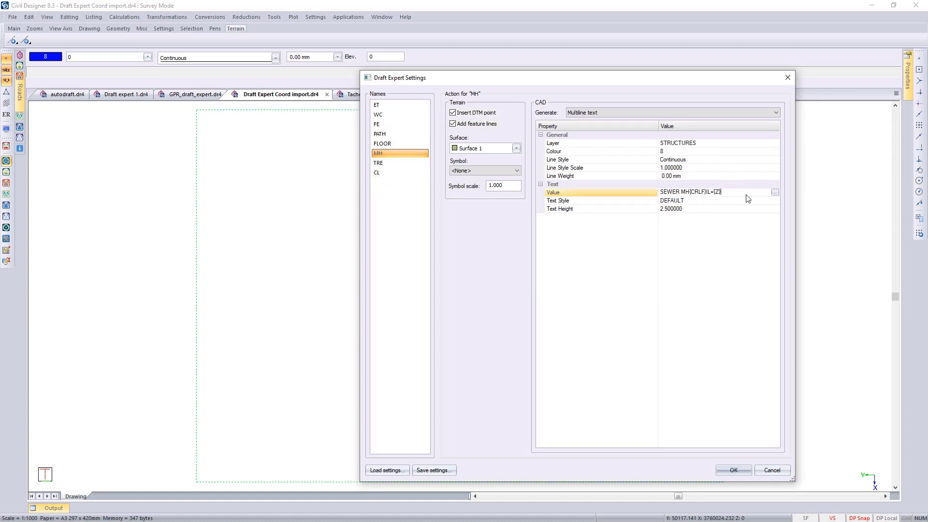
pyautogui.click(775, 193)
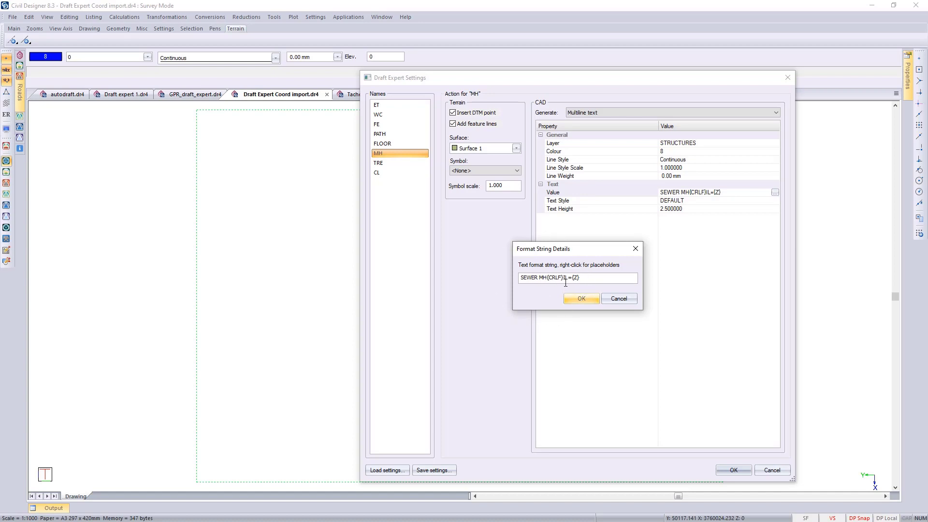
pyautogui.rightClick(592, 278)
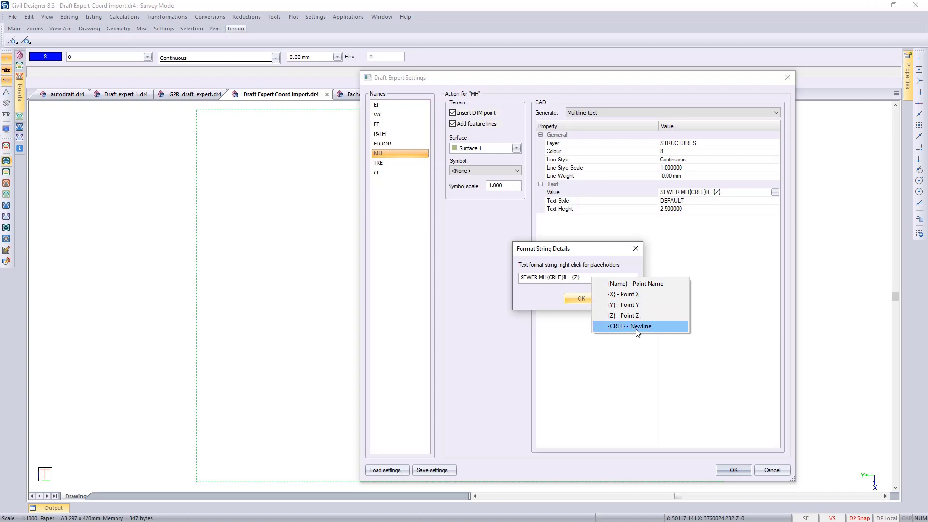
pyautogui.click(588, 277)
pyautogui.click(581, 299)
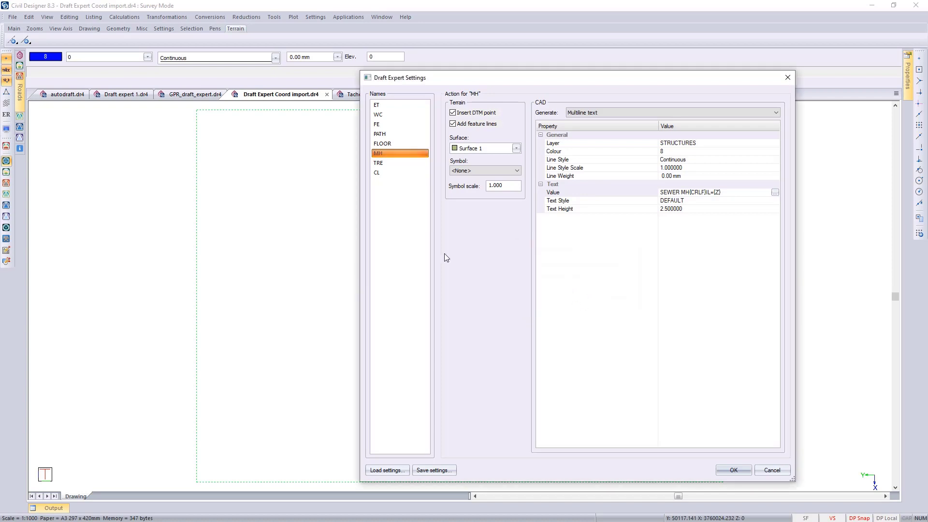
# - Review the TRE block insert, the CL chained lines, and the FE and WC polyline and hatch settings
pyautogui.click(380, 164)
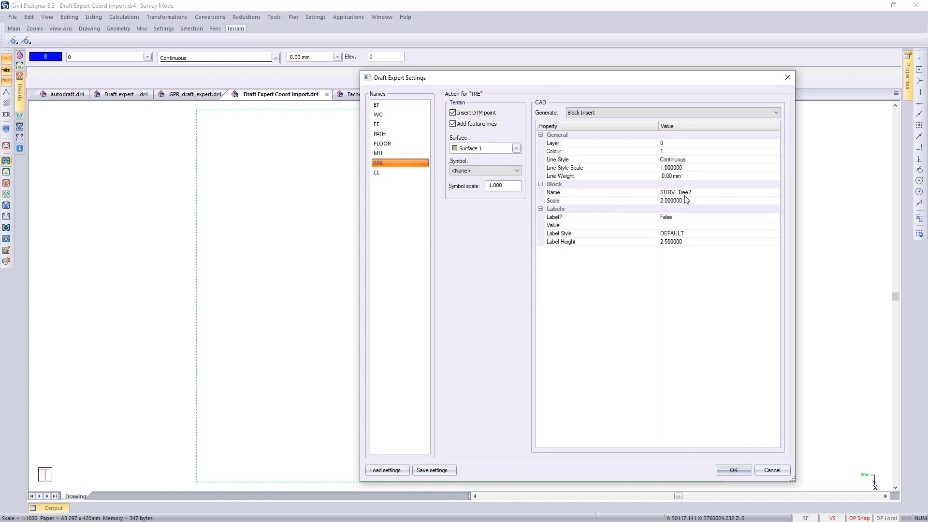
pyautogui.press('ctrl')
pyautogui.press('ctrl')
pyautogui.click(381, 172)
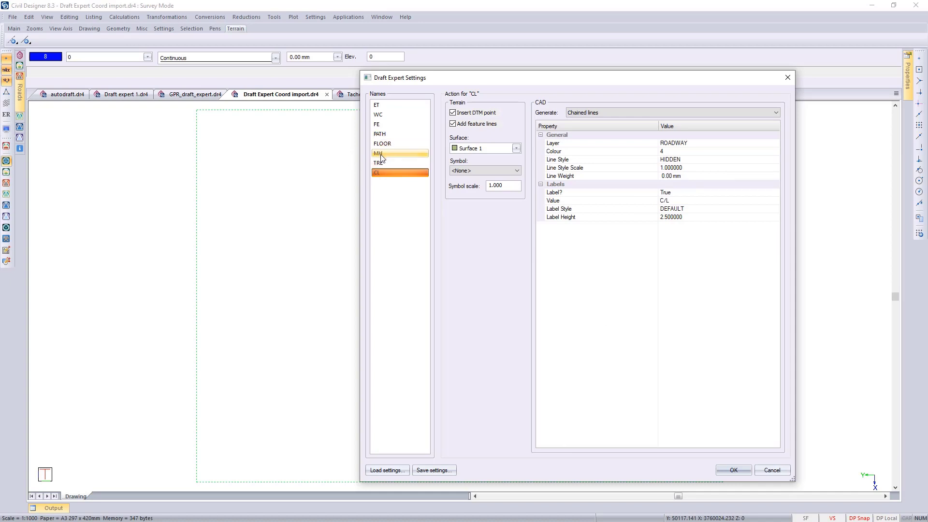
pyautogui.click(381, 124)
pyautogui.click(385, 114)
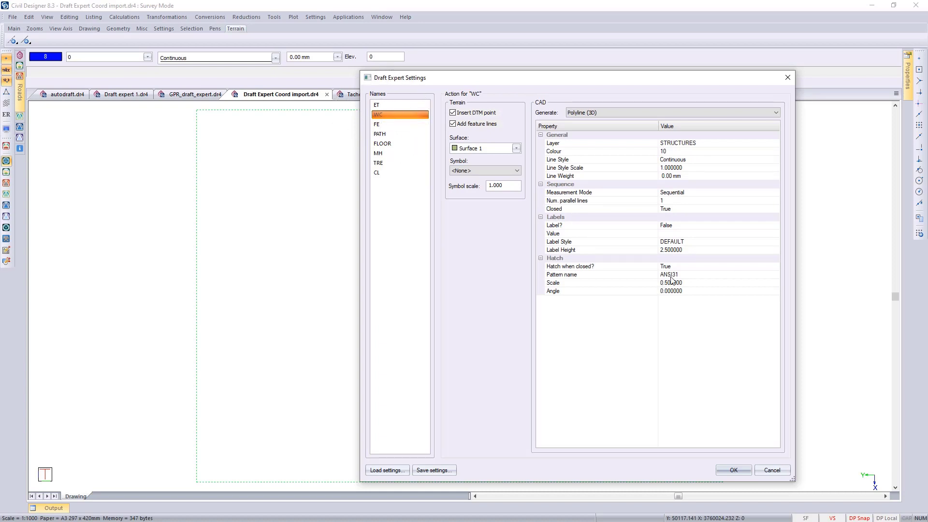
# - Accept the Draft Expert settings and apply the actions for all listed codes to generate the linework
pyautogui.click(732, 472)
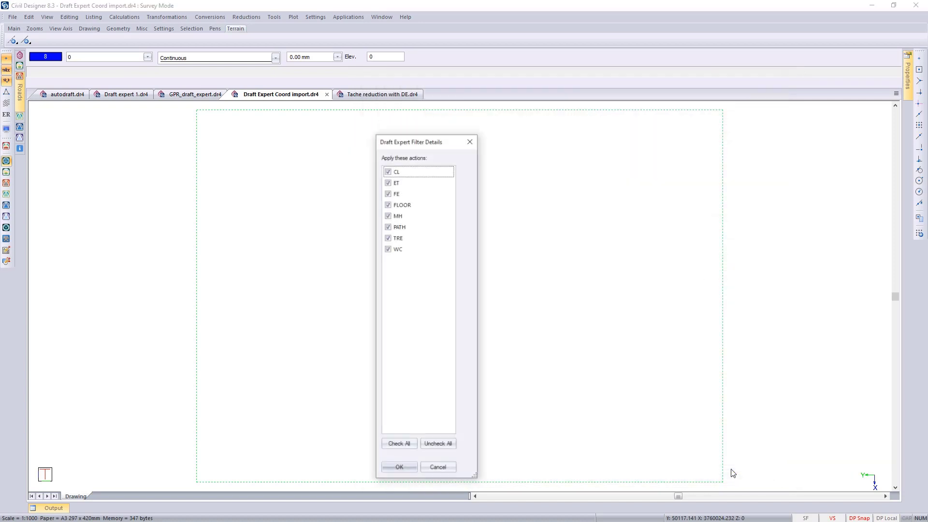
pyautogui.click(399, 468)
# - Examine the generated road edges, centre line, fence, tree symbols and path close up against their coded points
pyautogui.rightClick(332, 270)
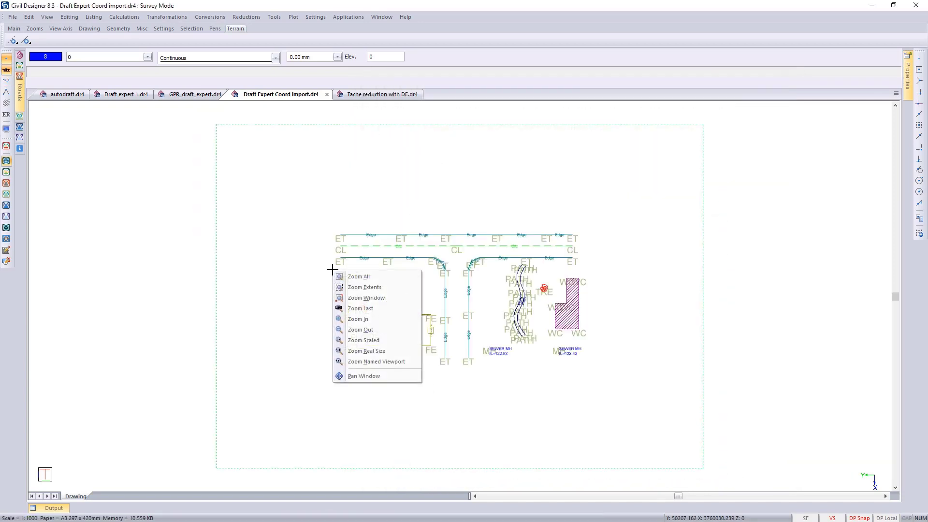
pyautogui.click(366, 298)
pyautogui.click(324, 227)
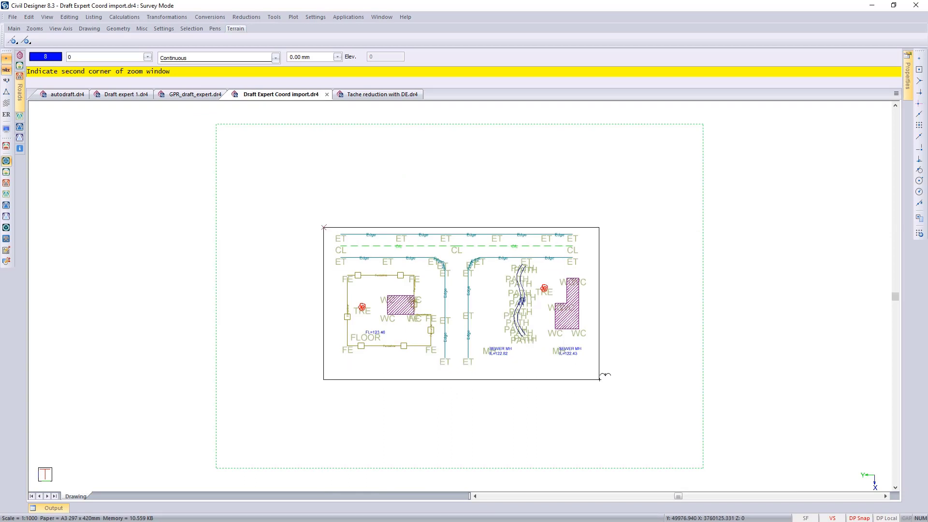
pyautogui.click(601, 380)
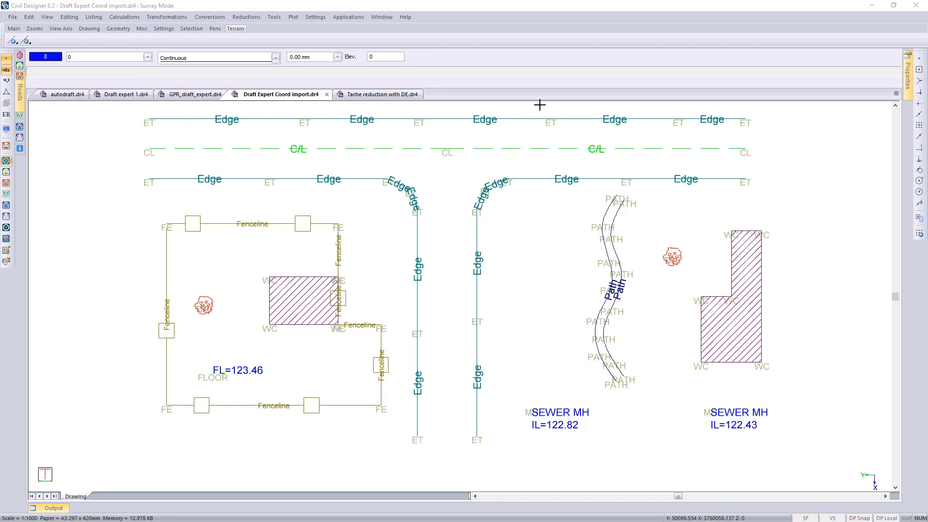
pyautogui.click(730, 128)
pyautogui.click(425, 438)
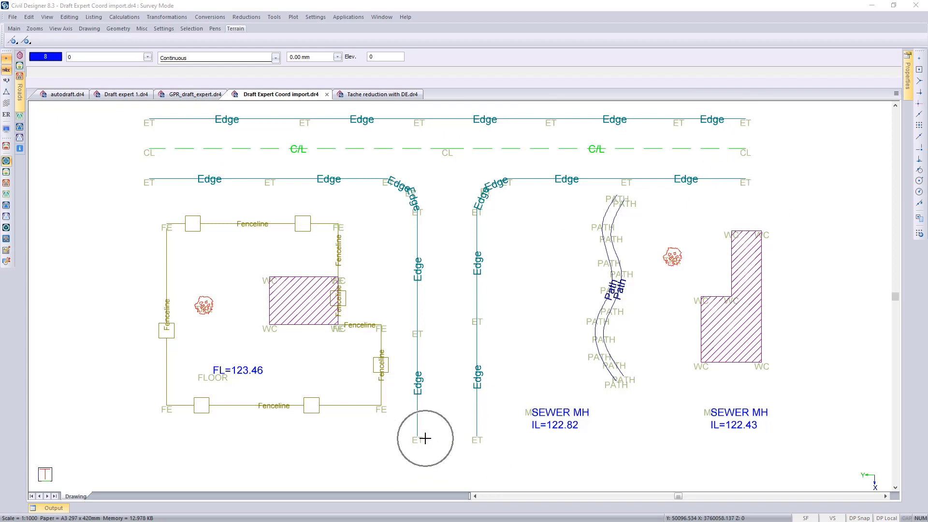
pyautogui.click(204, 315)
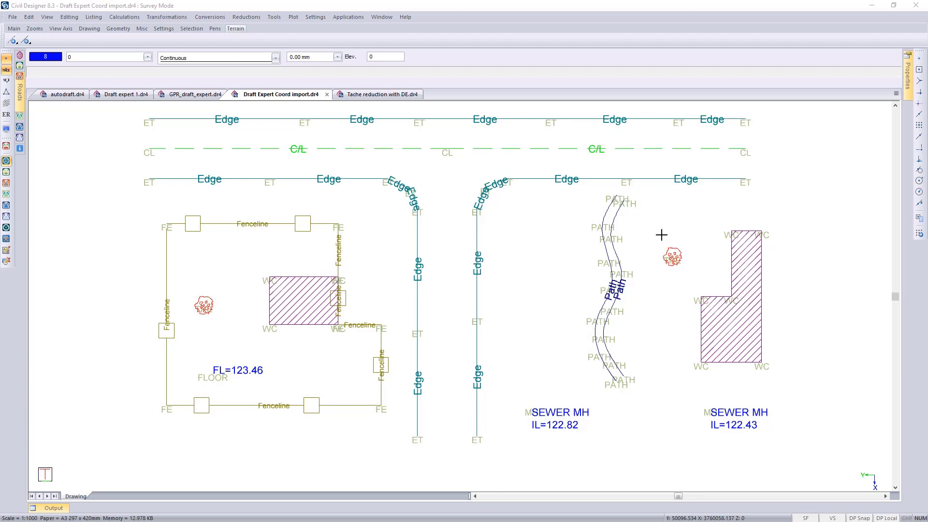
pyautogui.click(625, 202)
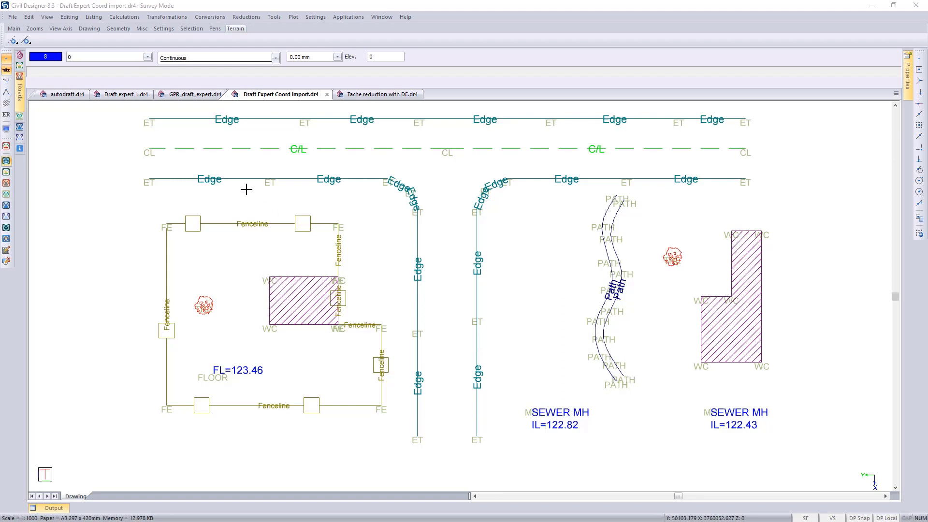
# - Isolate the current layer to examine the generated terrain feature lines, and restore the visibility of all layers
pyautogui.click(6, 93)
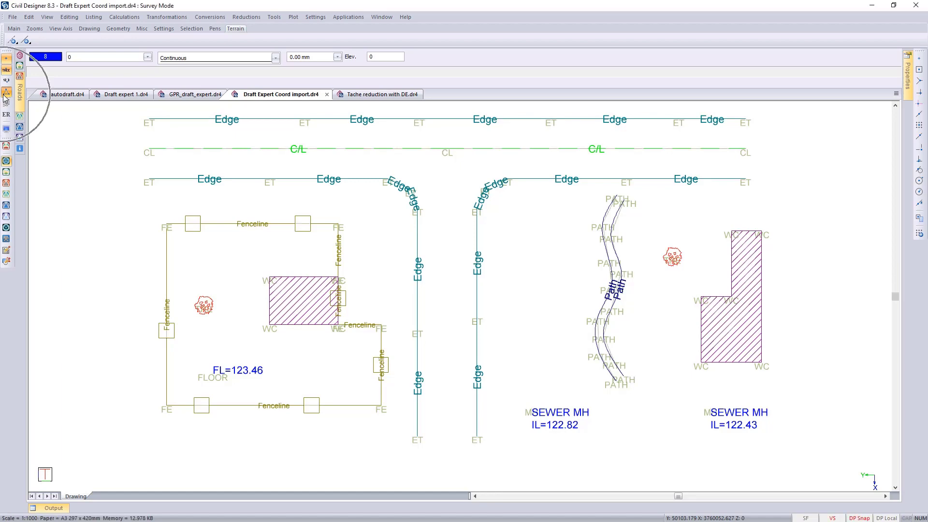
pyautogui.click(114, 57)
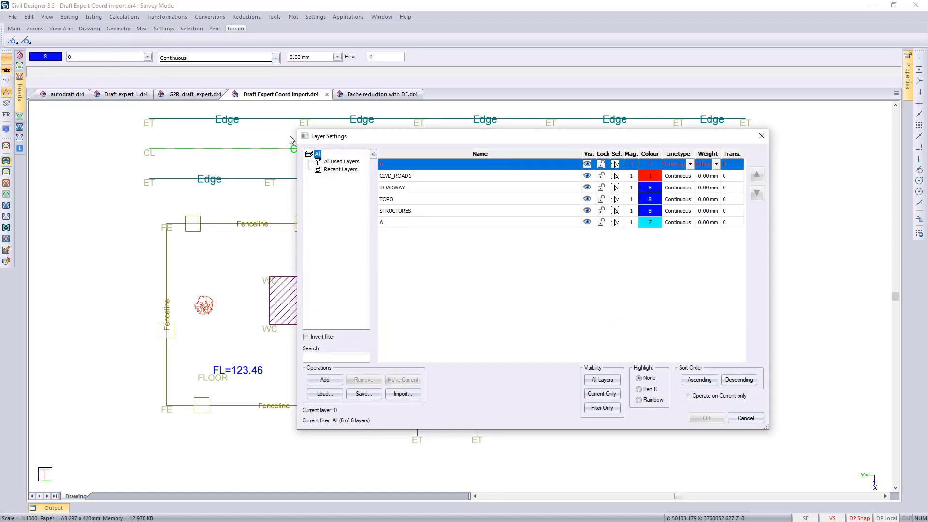
pyautogui.click(601, 395)
pyautogui.click(708, 418)
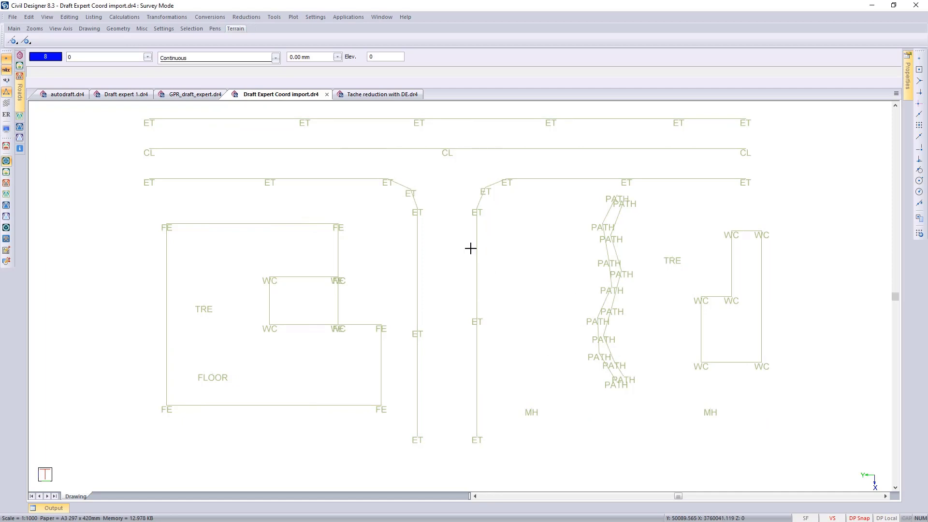
pyautogui.click(98, 58)
pyautogui.click(602, 379)
pyautogui.click(707, 417)
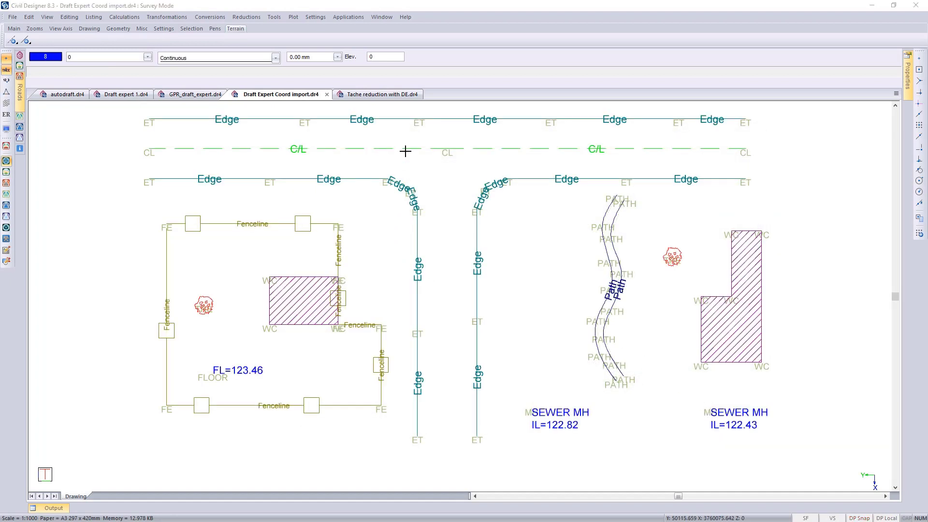
# - Switch to the Tache reduction with DE.dr4 drawing and load tache.csv into the tache fieldbook
pyautogui.click(374, 94)
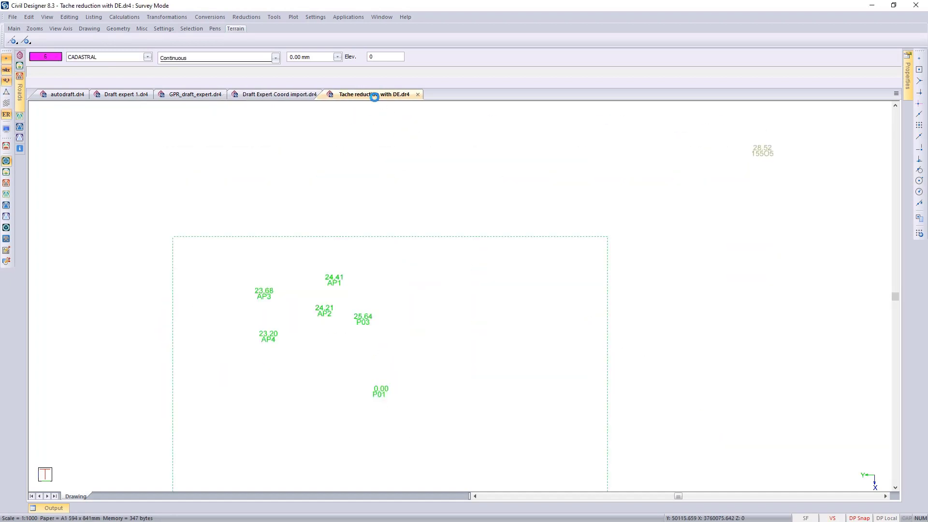
pyautogui.click(247, 18)
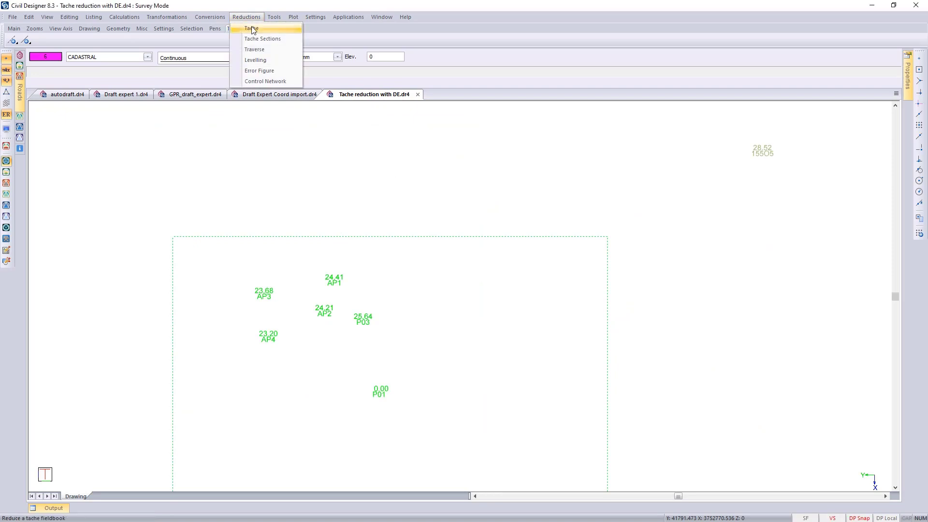
pyautogui.click(254, 28)
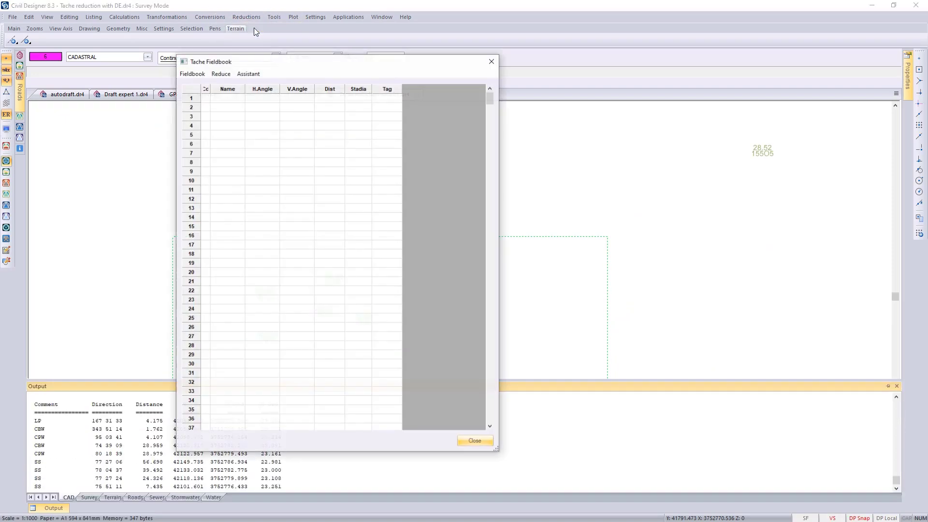
pyautogui.click(193, 75)
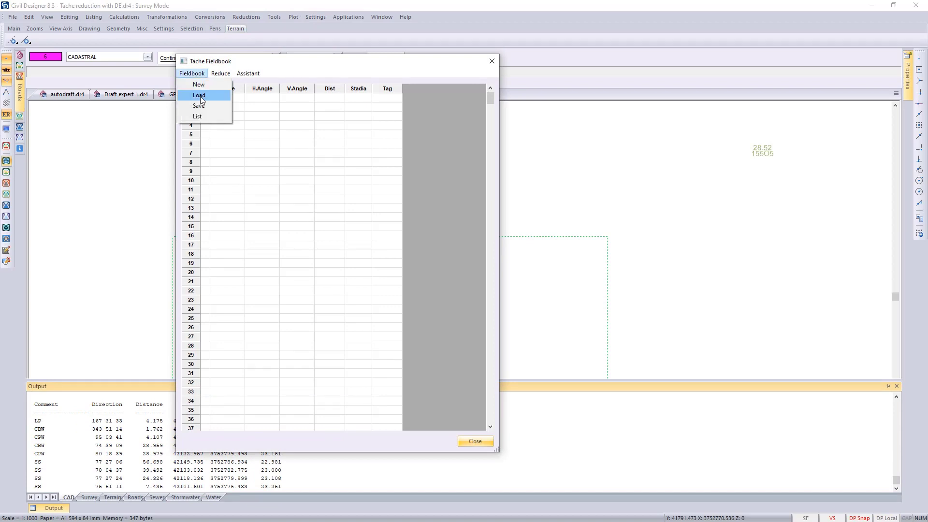
pyautogui.click(201, 96)
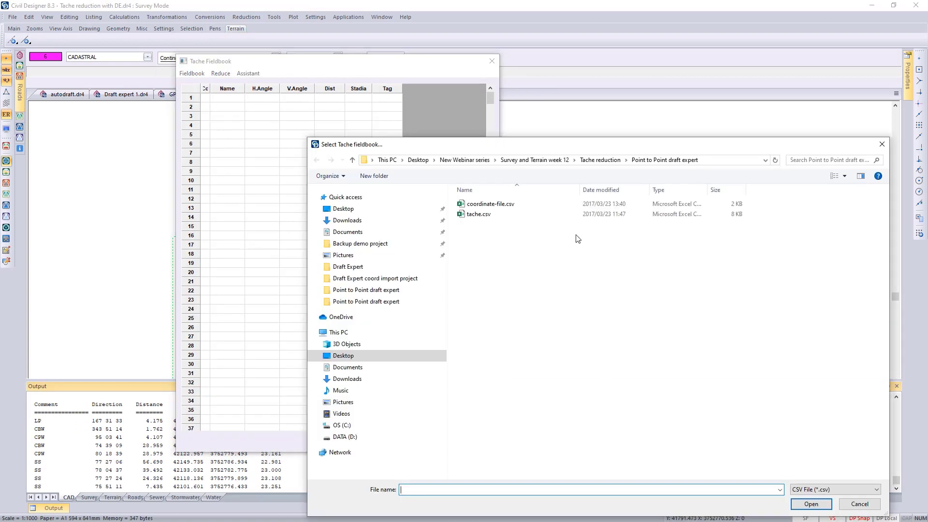
pyautogui.click(480, 214)
pyautogui.click(812, 505)
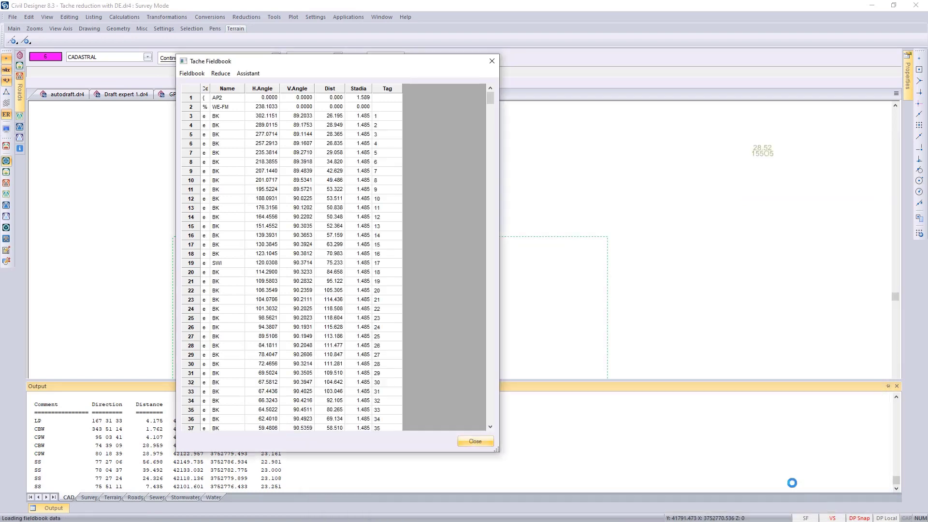
# - Reduce the loaded fieldbook with Draft Expert, accepting the orientation corrections for the instrument setups
pyautogui.click(222, 74)
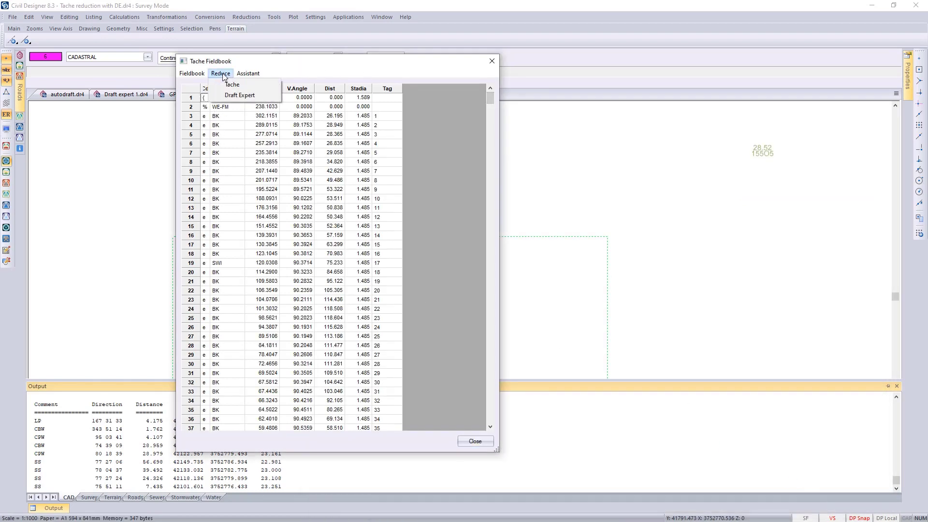
pyautogui.click(251, 96)
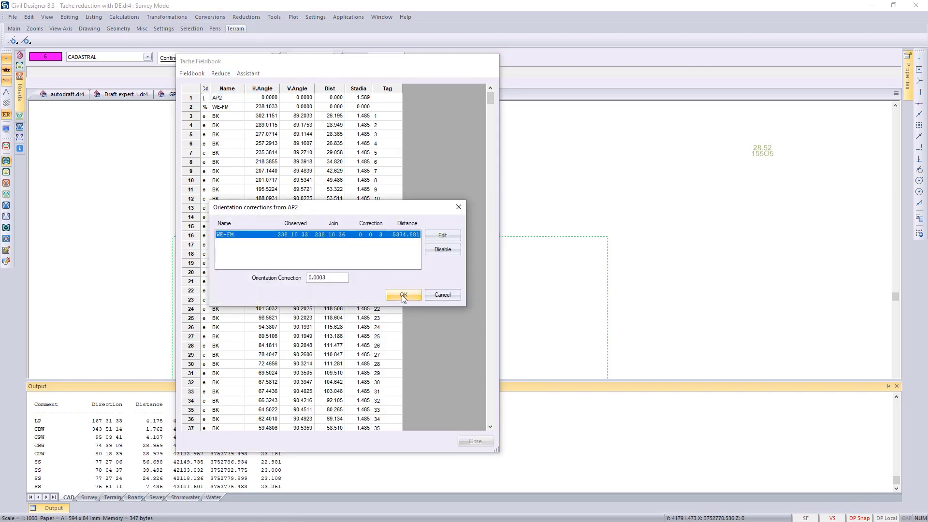
pyautogui.click(402, 295)
pyautogui.click(404, 295)
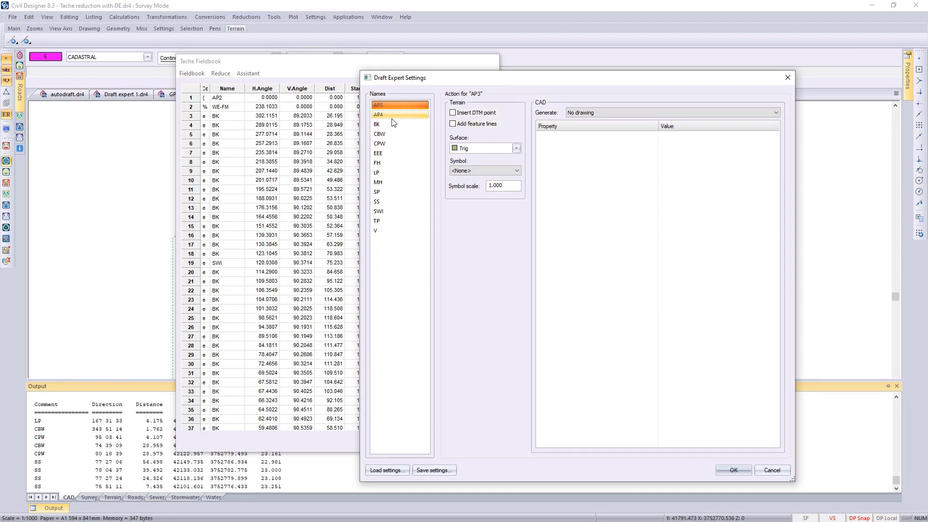
# - Load the Draft Expert code settings from tache settings.xml
pyautogui.click(385, 152)
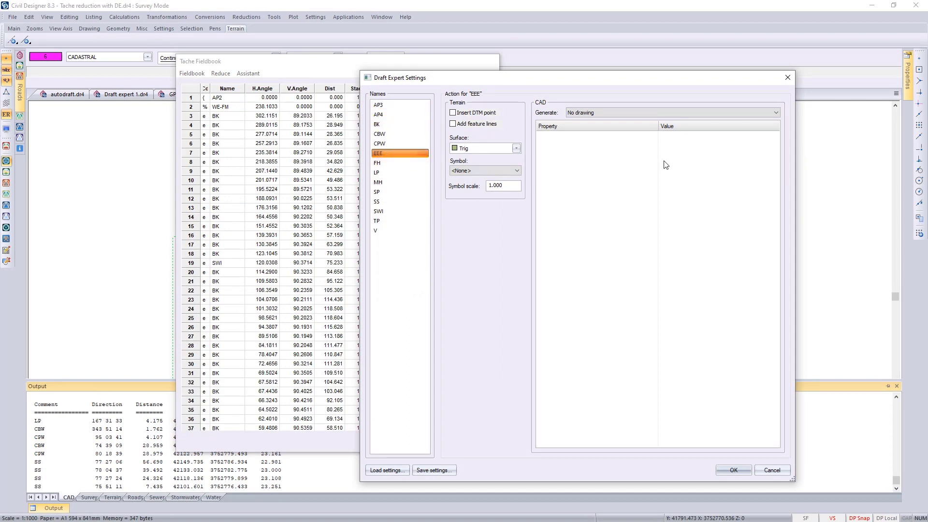
pyautogui.click(392, 472)
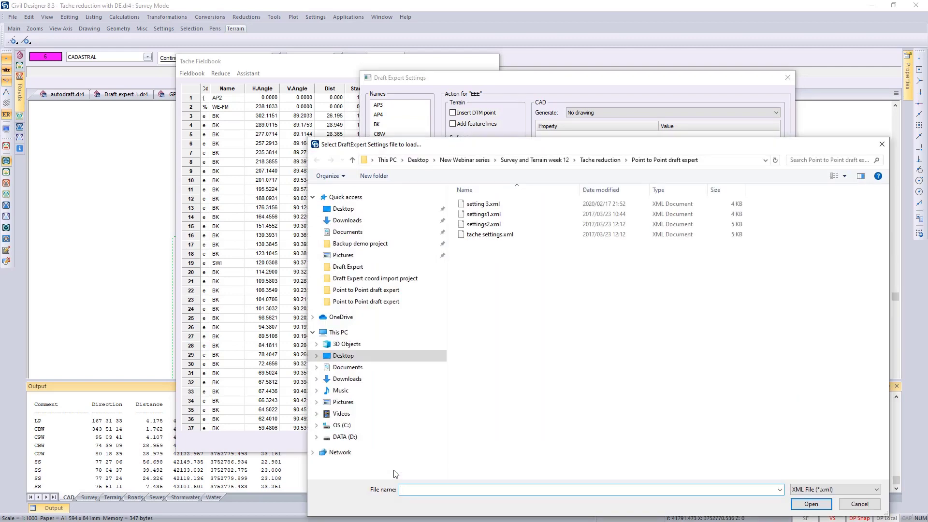
pyautogui.doubleClick(495, 234)
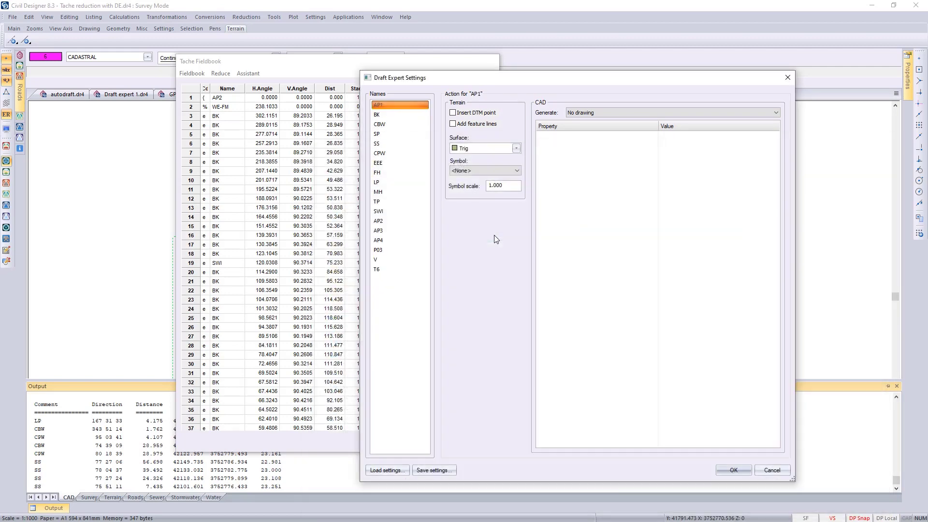
# - Check the BK and AP1 code settings, and apply the actions for all listed codes to generate the tache linework
pyautogui.click(383, 117)
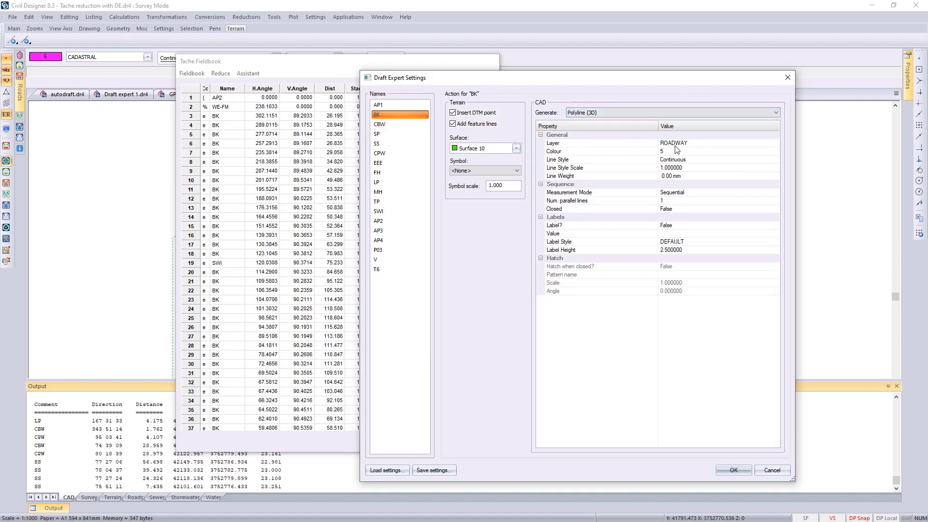
pyautogui.click(378, 104)
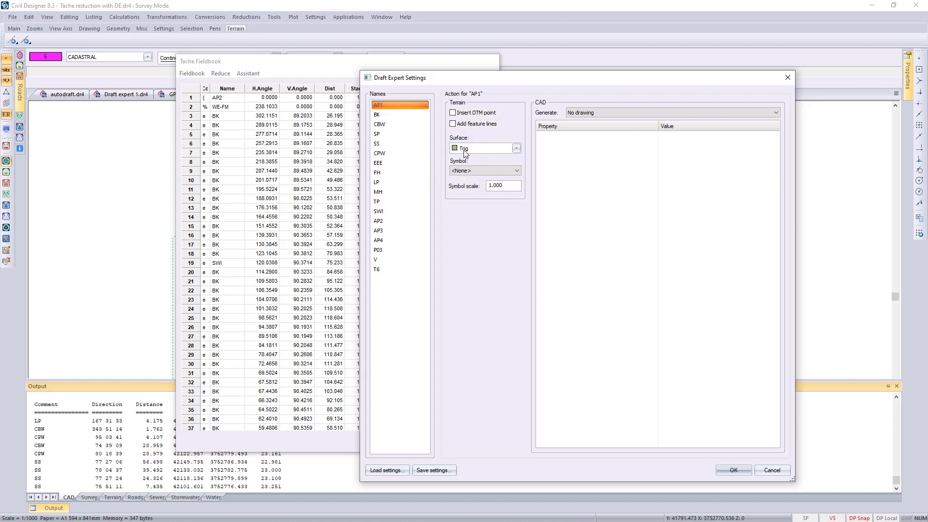
pyautogui.click(731, 471)
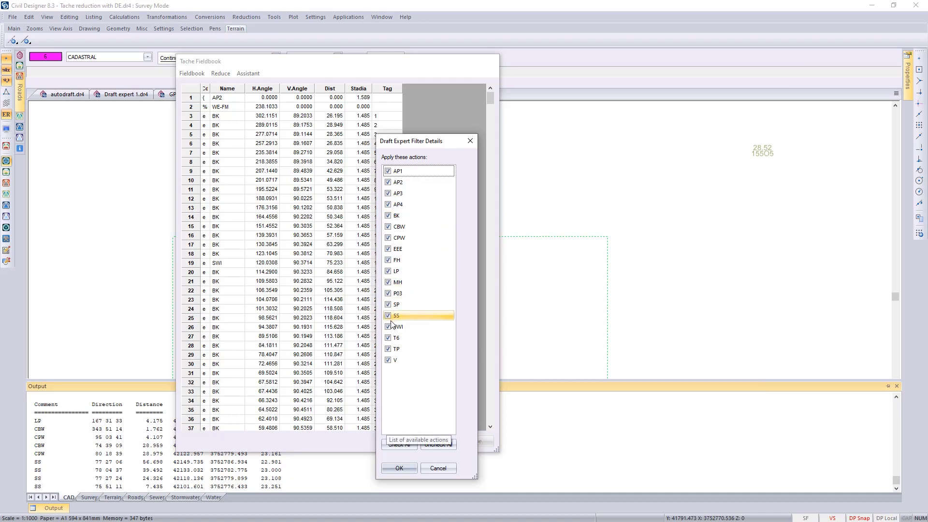
pyautogui.click(405, 466)
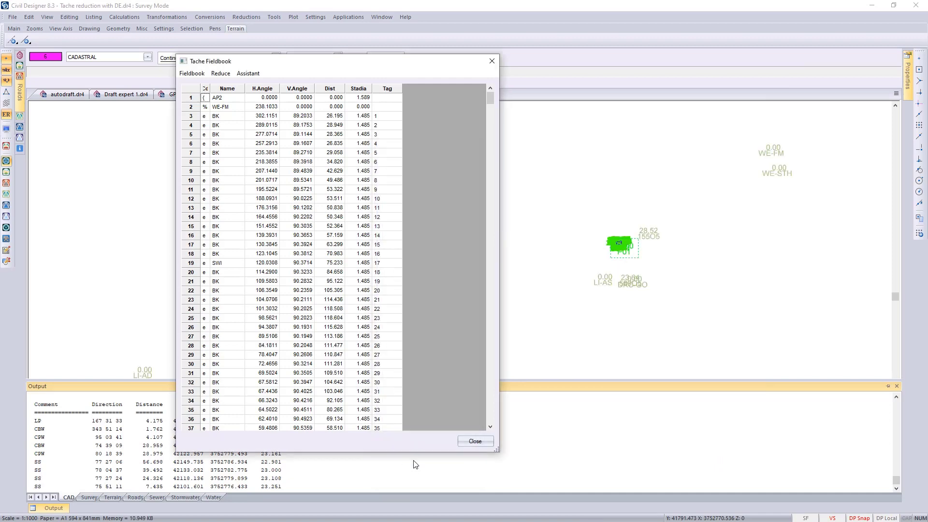
pyautogui.click(475, 441)
# - Hide the point names and heights over the surveyed road block, leaving only the generated linework and labels
pyautogui.click(364, 256)
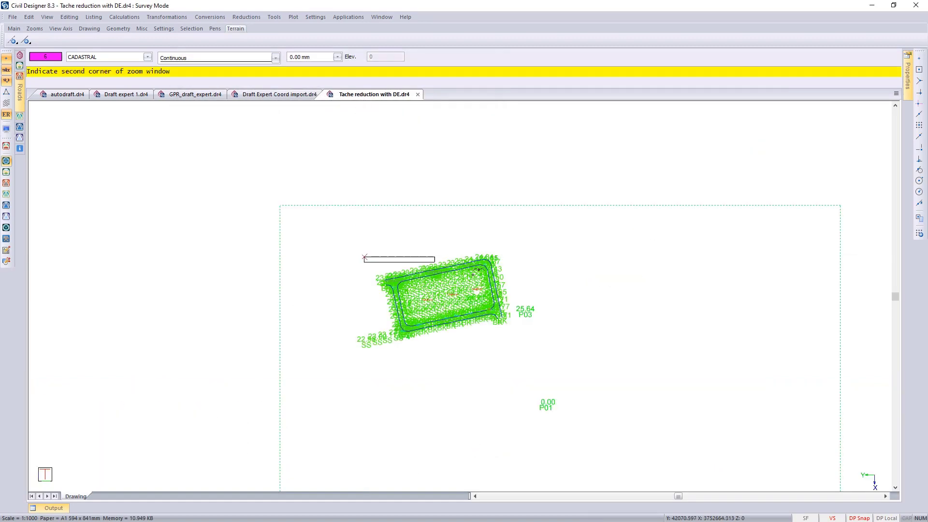
pyautogui.click(540, 340)
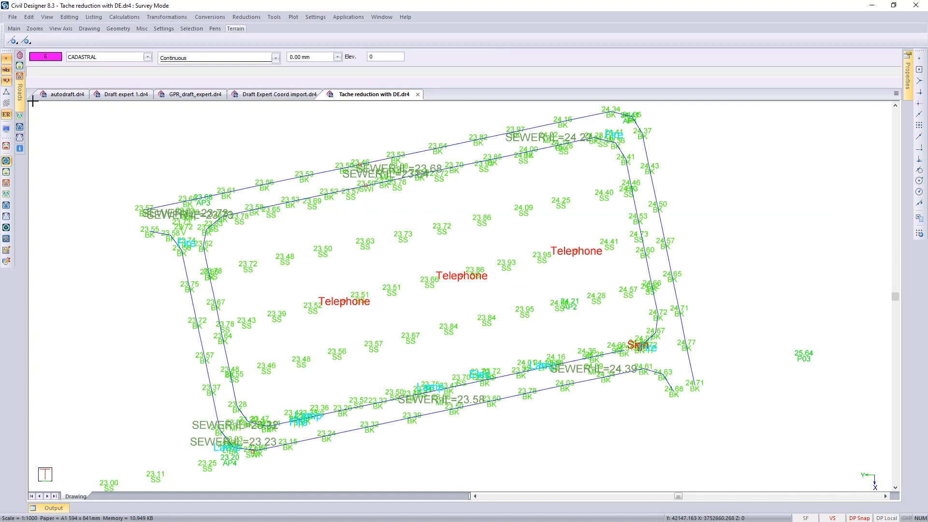
pyautogui.click(7, 81)
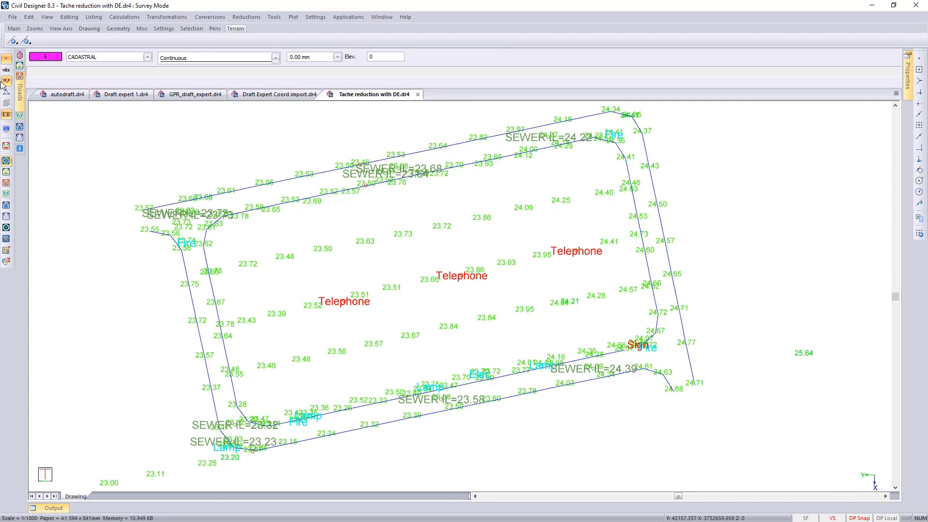
pyautogui.click(6, 81)
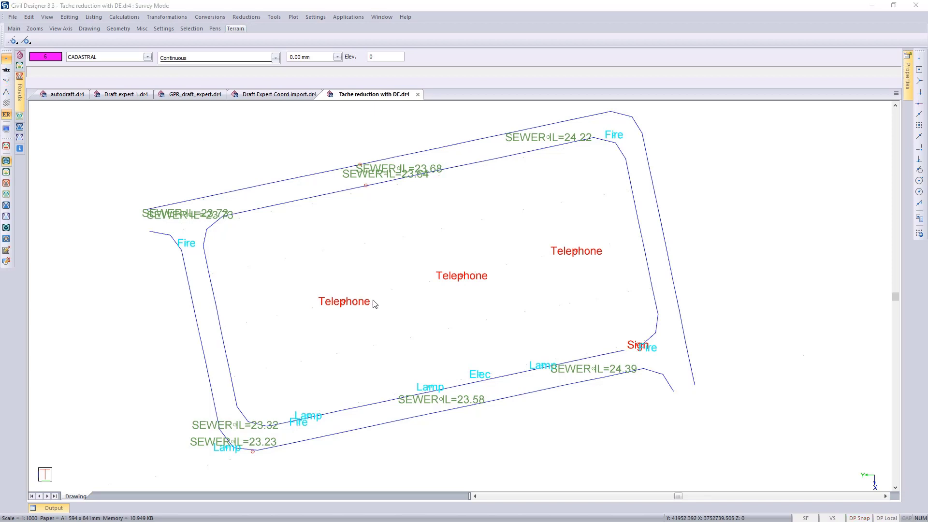
# - Switch to the autodraft.dr4 drawing and start Draft Expert point-to-point linework from its existing terrain points
pyautogui.click(68, 95)
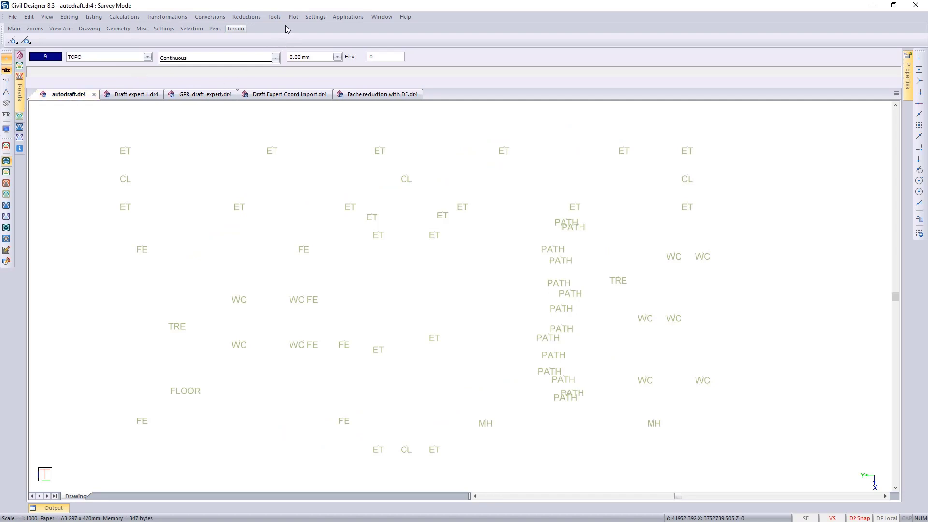
pyautogui.click(274, 17)
pyautogui.moveTo(294, 29)
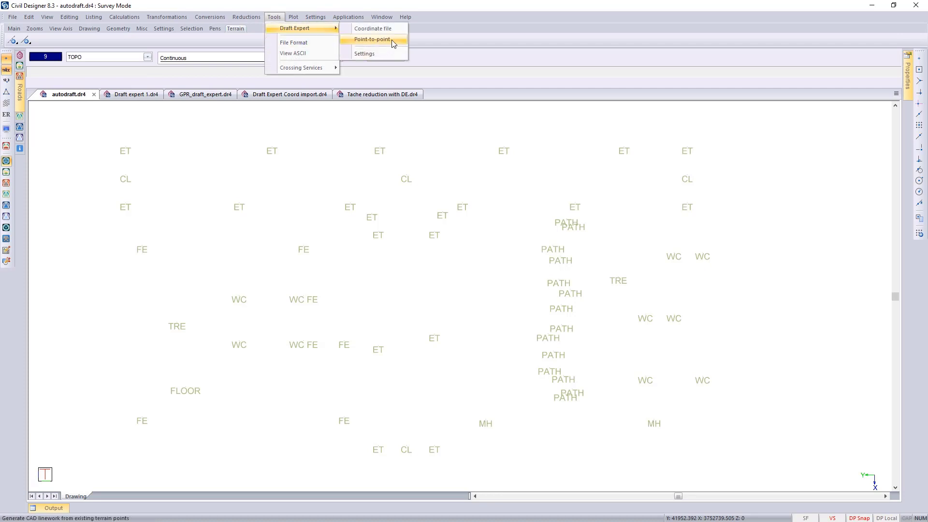
pyautogui.click(372, 39)
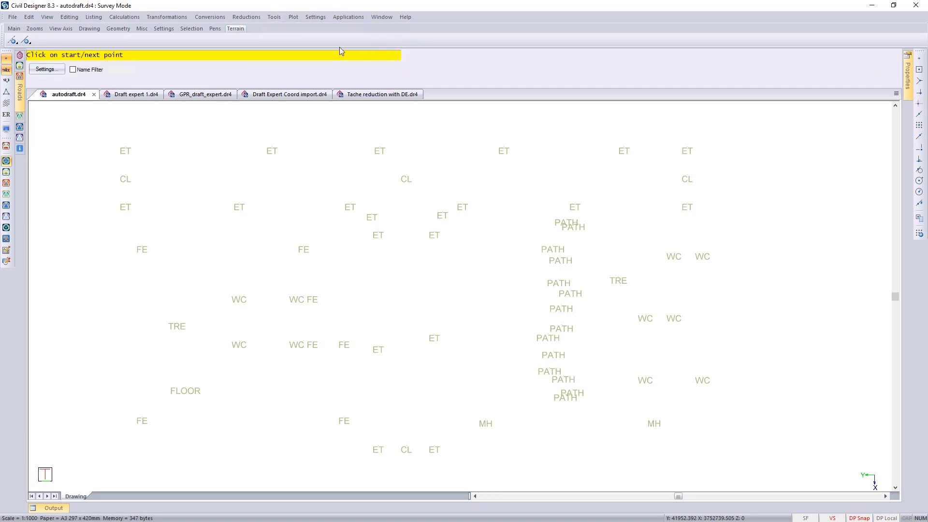
# - Review the Draft Expert settings for the ET, CL, PATH and FLOOR codes and accept them
pyautogui.click(46, 69)
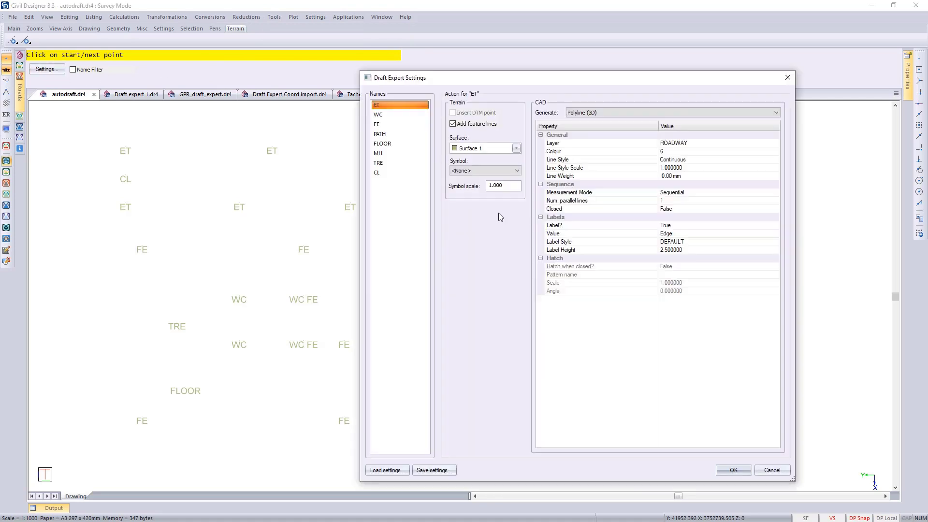
pyautogui.click(381, 173)
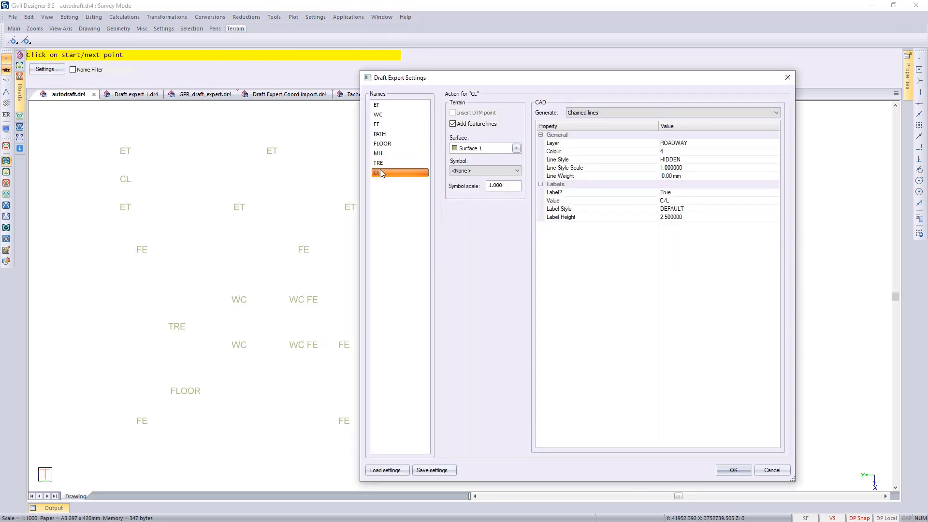
pyautogui.click(387, 134)
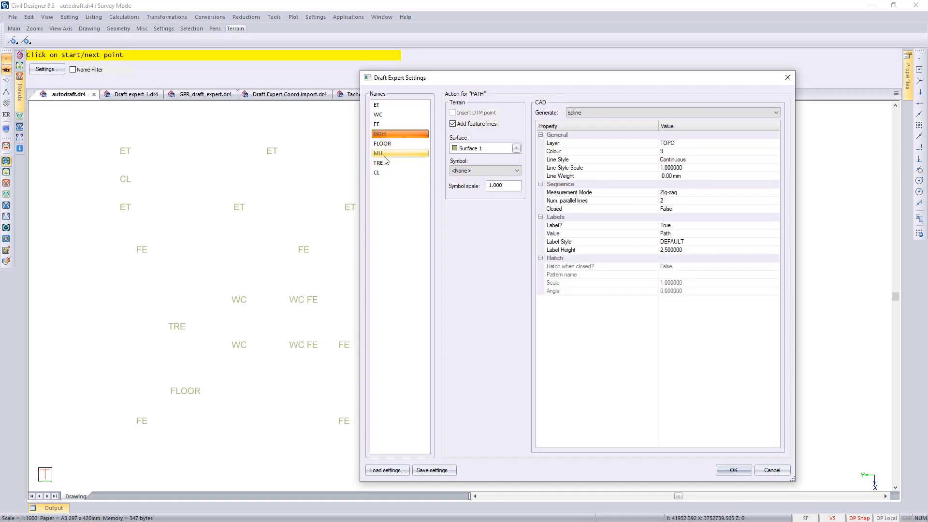
pyautogui.click(385, 144)
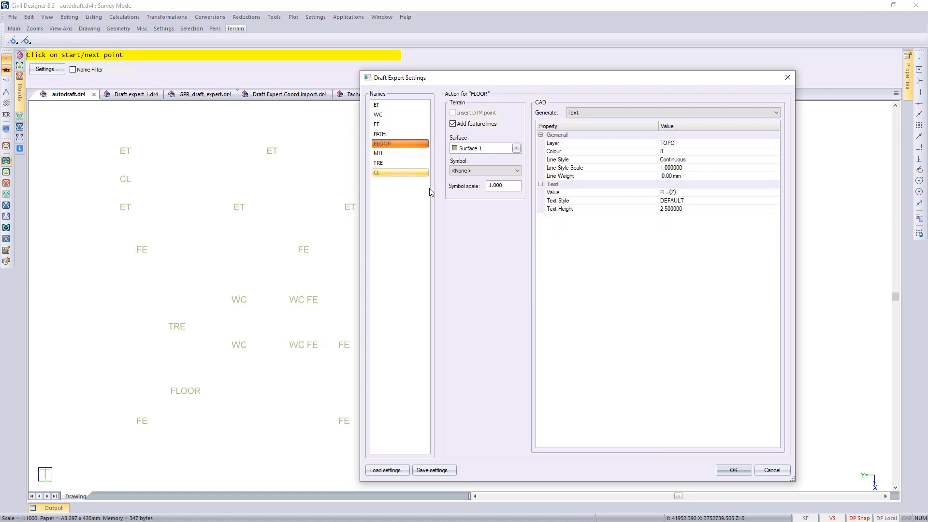
pyautogui.click(731, 471)
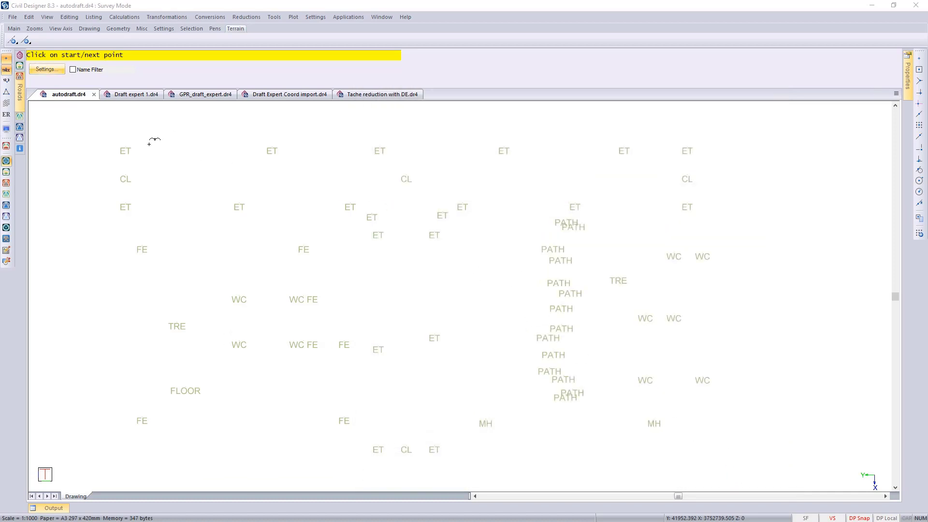
# - Connect the six ET points in the row above the CL points into one labelled road edge polyline
pyautogui.click(125, 147)
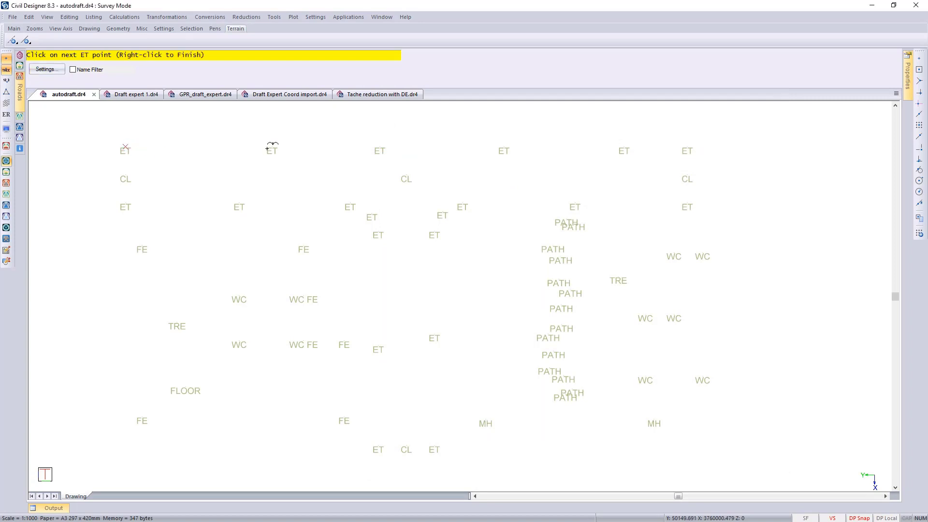
pyautogui.click(272, 147)
pyautogui.click(380, 147)
pyautogui.click(504, 147)
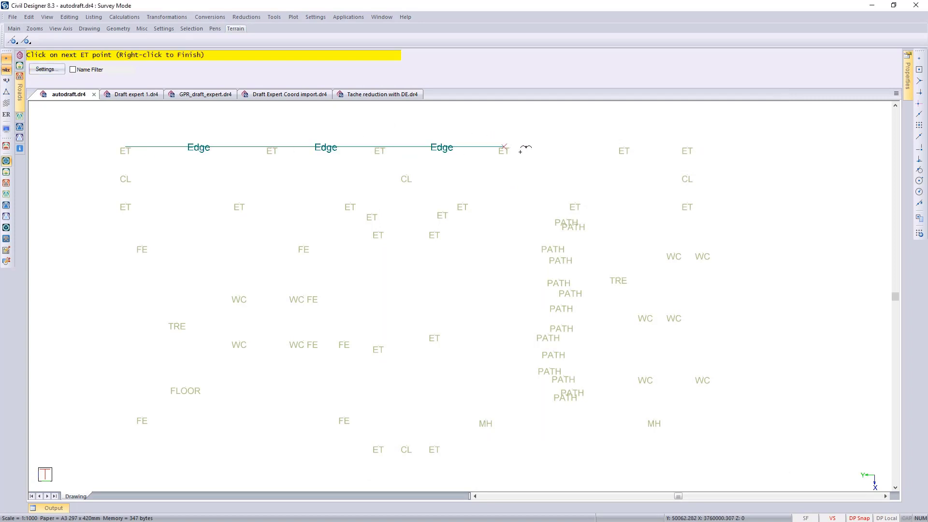
pyautogui.click(625, 147)
pyautogui.click(687, 147)
pyautogui.rightClick(688, 147)
pyautogui.click(706, 152)
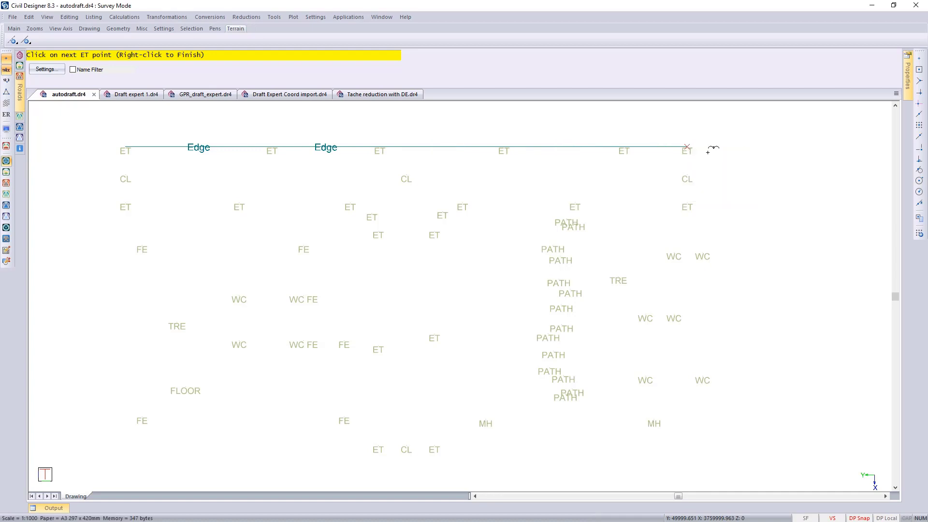
# - Connect the seven ET points along the main road's lower eastern side, around the corner and down the side road into a labelled edge polyline
pyautogui.click(687, 203)
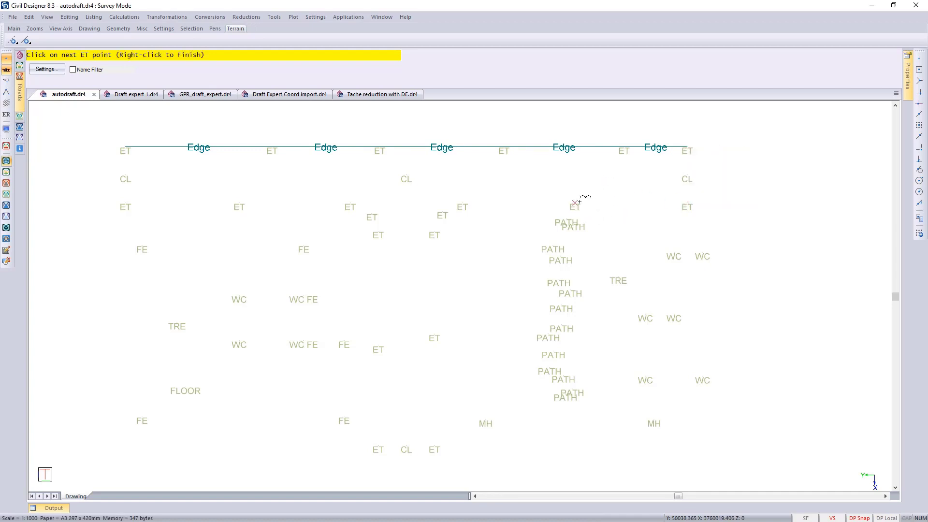
pyautogui.click(575, 203)
pyautogui.click(462, 203)
pyautogui.click(443, 215)
pyautogui.click(434, 235)
pyautogui.click(434, 338)
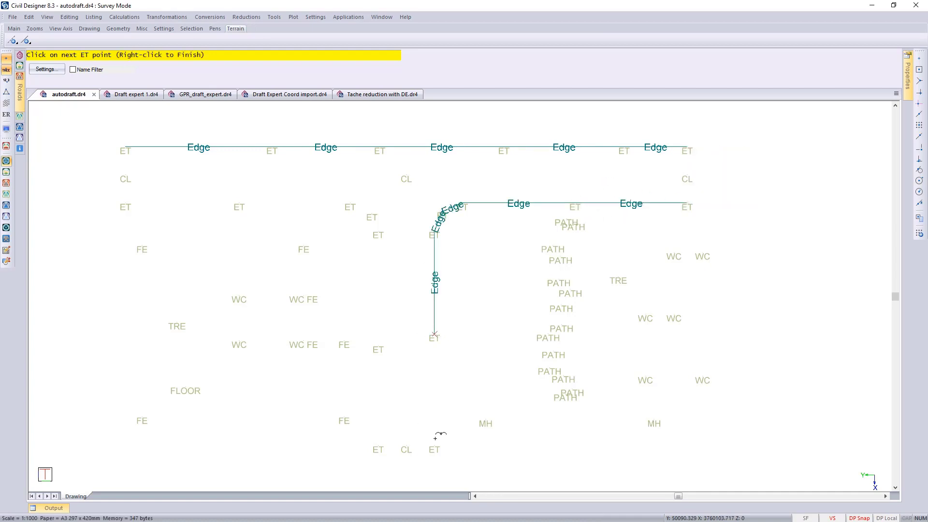
pyautogui.click(434, 447)
pyautogui.rightClick(435, 447)
pyautogui.click(458, 453)
# - Connect the ET points up the side road's western side, around the corner and along the main road into a labelled edge polyline
pyautogui.click(378, 447)
pyautogui.click(379, 350)
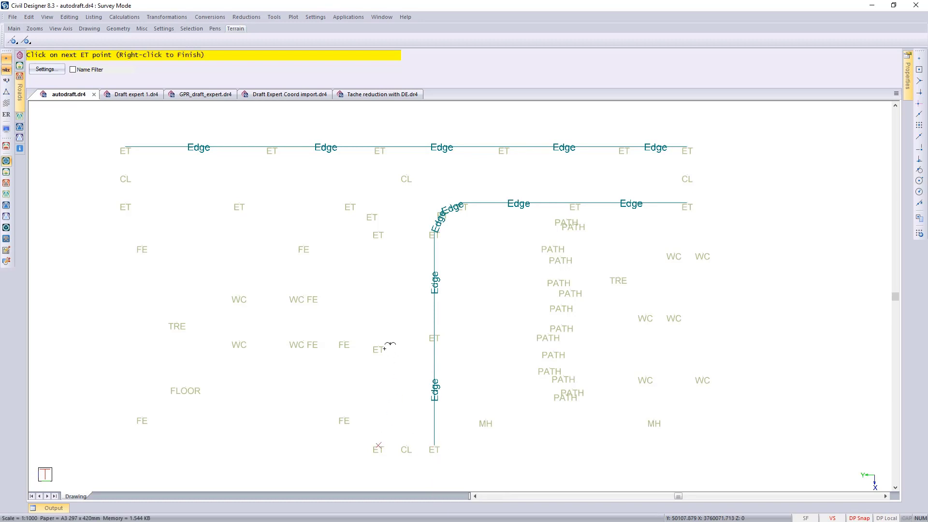
pyautogui.click(378, 234)
pyautogui.click(373, 215)
pyautogui.click(350, 203)
pyautogui.click(239, 203)
pyautogui.click(126, 203)
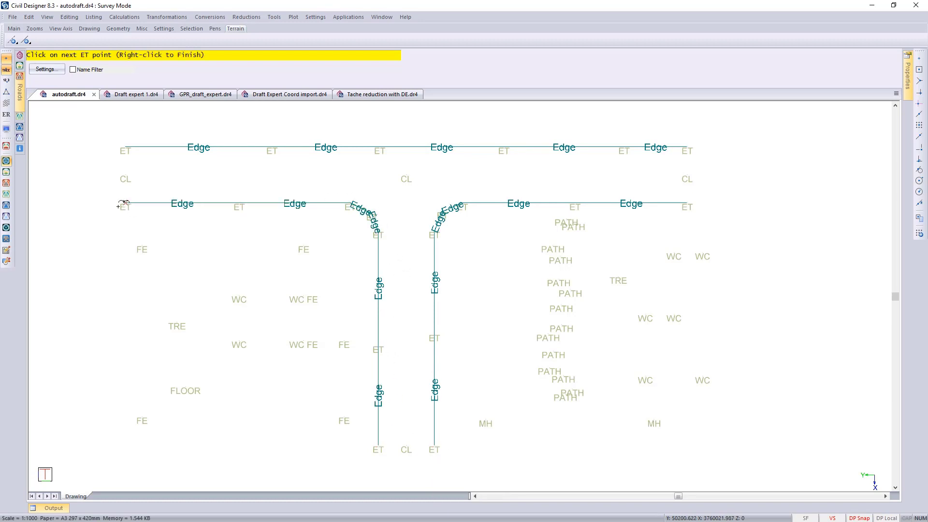
pyautogui.rightClick(125, 206)
pyautogui.click(140, 215)
# - Connect the CL points into dashed C/L centrelines along the main road and down the side road
pyautogui.click(125, 176)
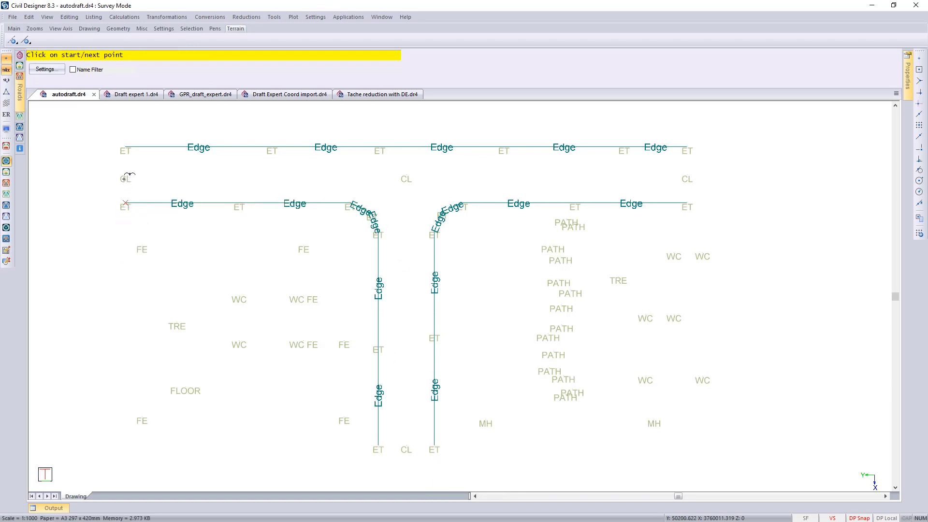
pyautogui.click(406, 175)
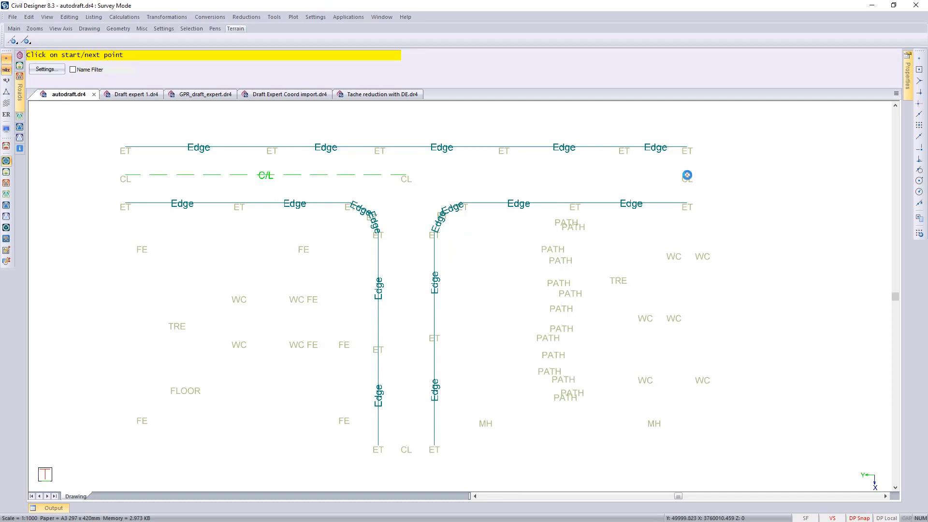
pyautogui.click(687, 175)
pyautogui.rightClick(744, 184)
pyautogui.click(762, 186)
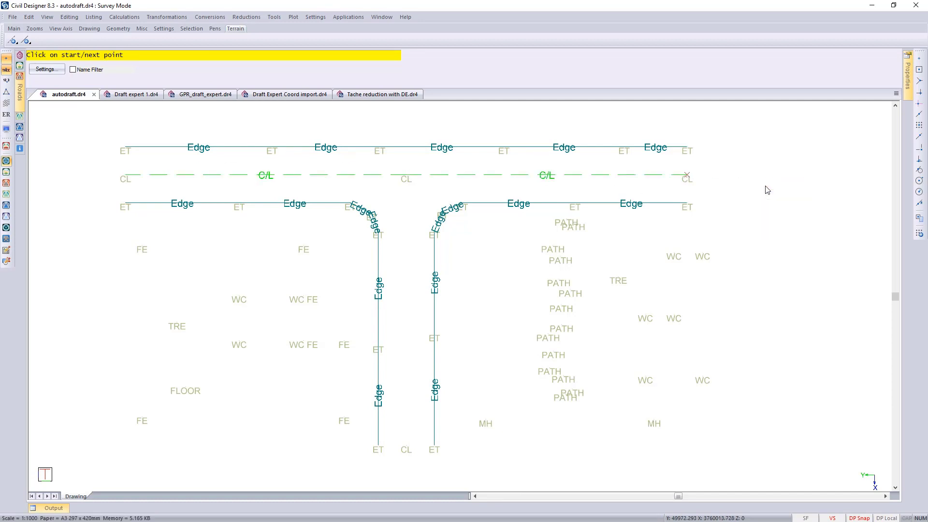
pyautogui.click(409, 176)
pyautogui.rightClick(411, 177)
pyautogui.click(428, 180)
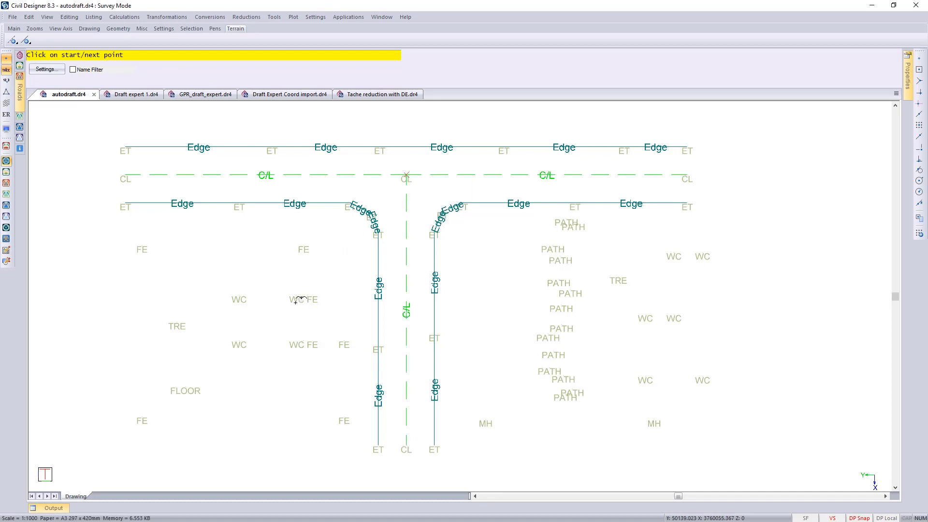
# - Connect the four WC points west of the side road into a closed, hatched rectangular building
pyautogui.click(239, 296)
pyautogui.click(303, 296)
pyautogui.click(303, 340)
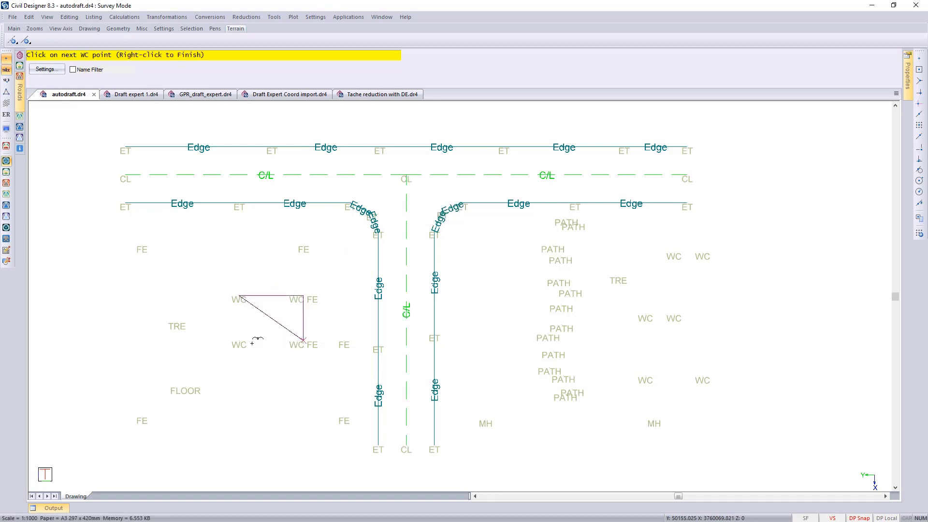
pyautogui.click(239, 341)
pyautogui.rightClick(240, 341)
pyautogui.click(256, 345)
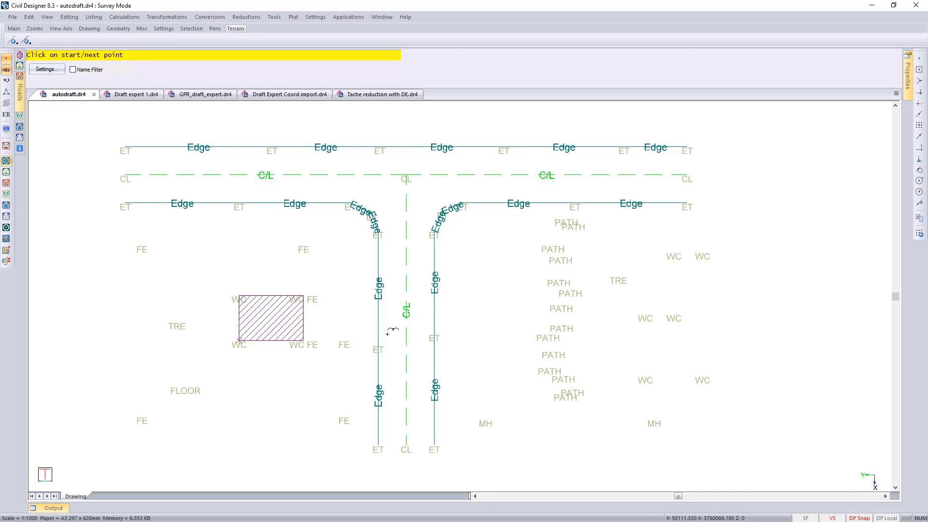
# - Connect the six WC points east of the PATH points into a closed, hatched L-shaped building
pyautogui.click(679, 256)
pyautogui.click(703, 255)
pyautogui.click(703, 378)
pyautogui.click(648, 378)
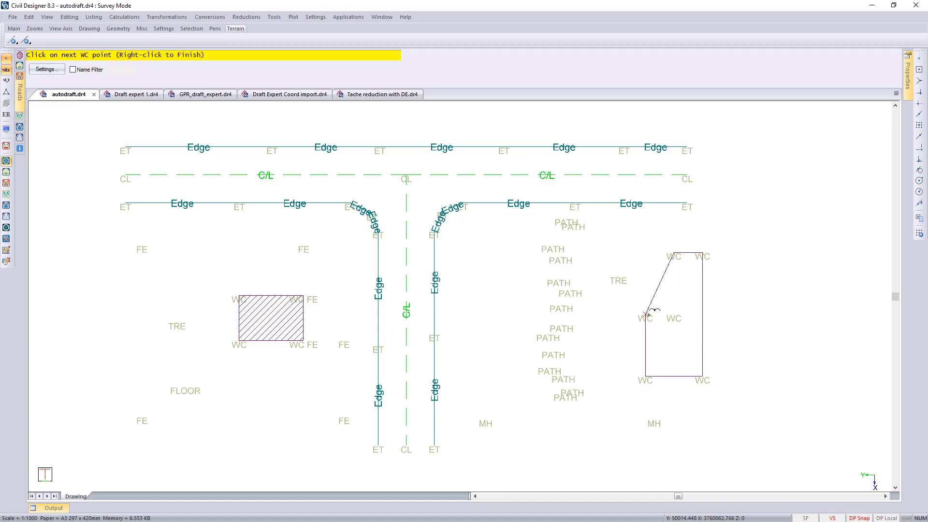
pyautogui.click(674, 315)
pyautogui.rightClick(672, 312)
pyautogui.click(686, 322)
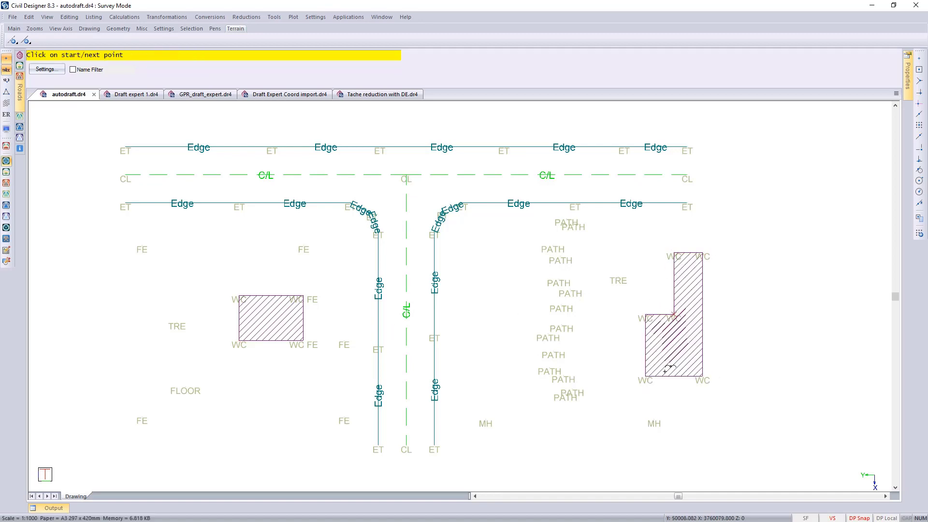
# - Connect the FE points into a closed fenceline and place the floor level label and tree symbols at the FLOOR and TRE points
pyautogui.click(144, 246)
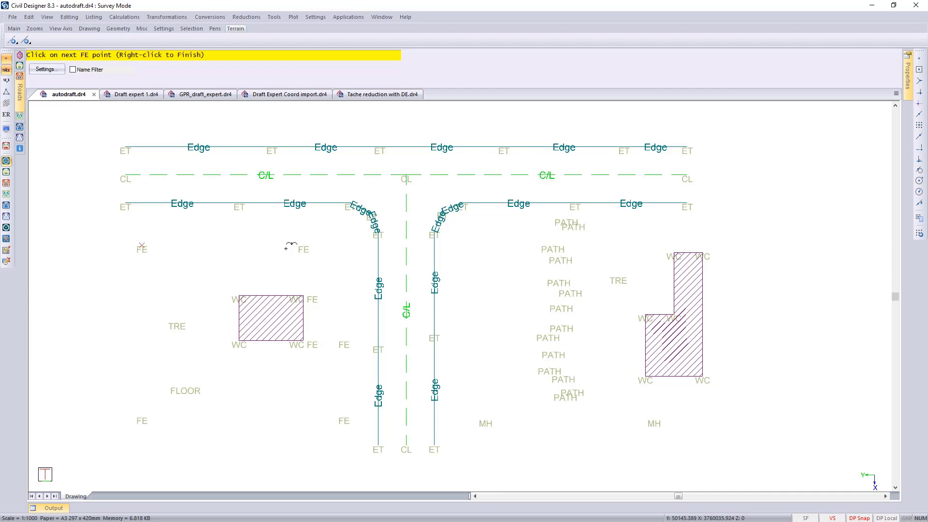
pyautogui.click(304, 245)
pyautogui.click(304, 340)
pyautogui.click(344, 341)
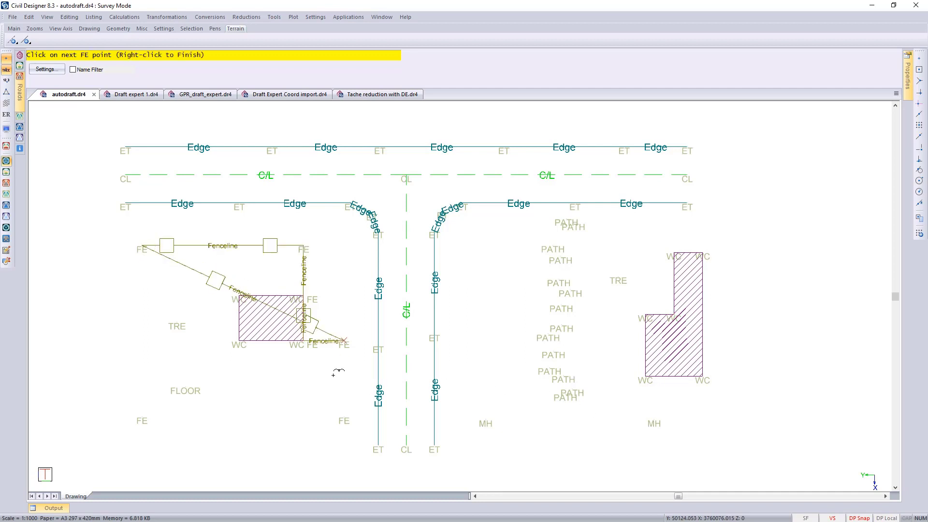
pyautogui.click(343, 417)
pyautogui.click(142, 417)
pyautogui.rightClick(142, 417)
pyautogui.click(175, 449)
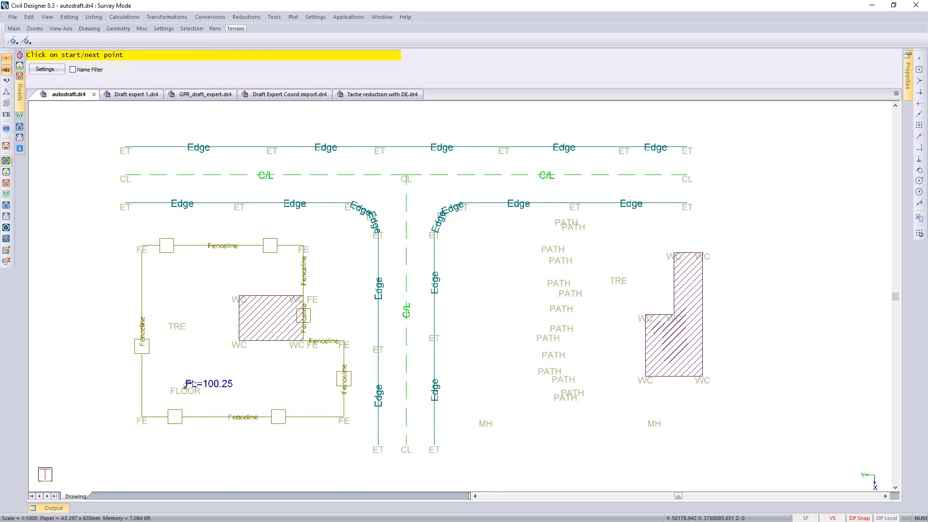
pyautogui.click(618, 282)
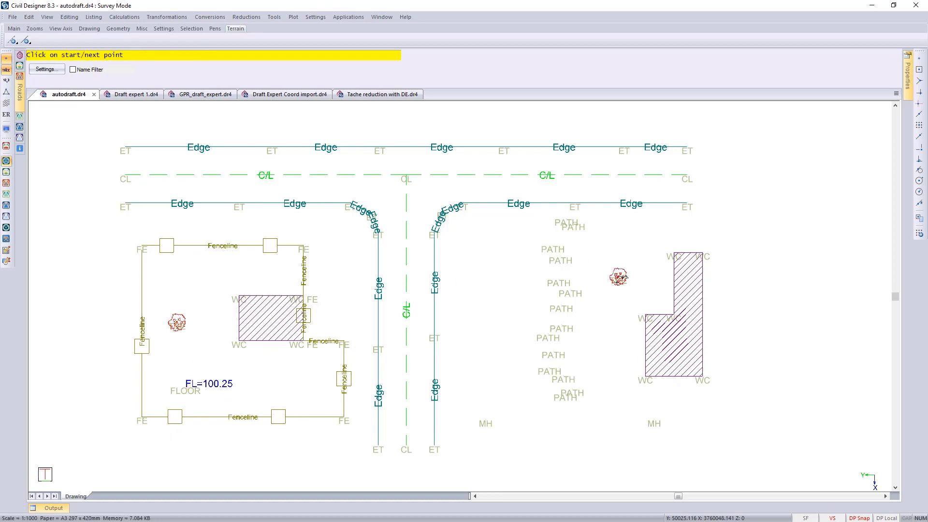
# - Connect the western row of PATH points from the road edge southwards into a smooth, labelled path line
pyautogui.scroll(2, 544, 249)
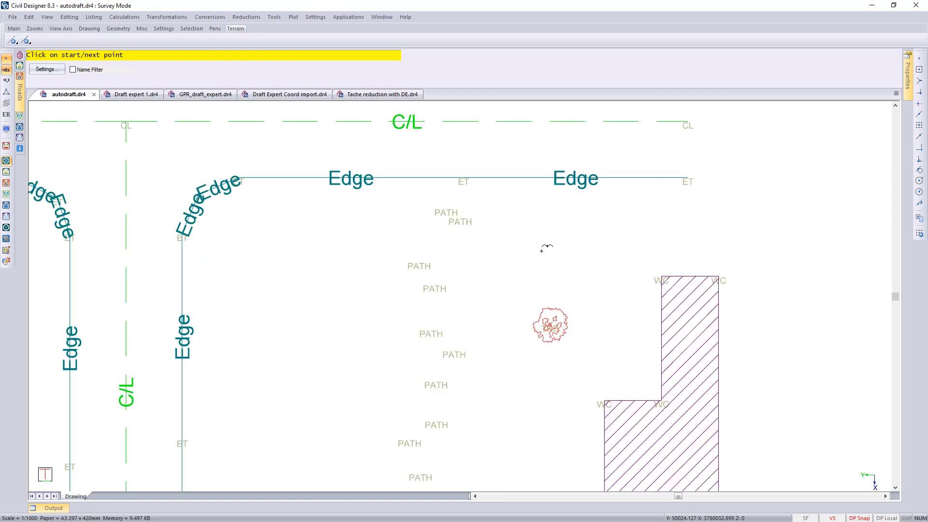
pyautogui.click(441, 211)
pyautogui.click(419, 266)
pyautogui.click(430, 330)
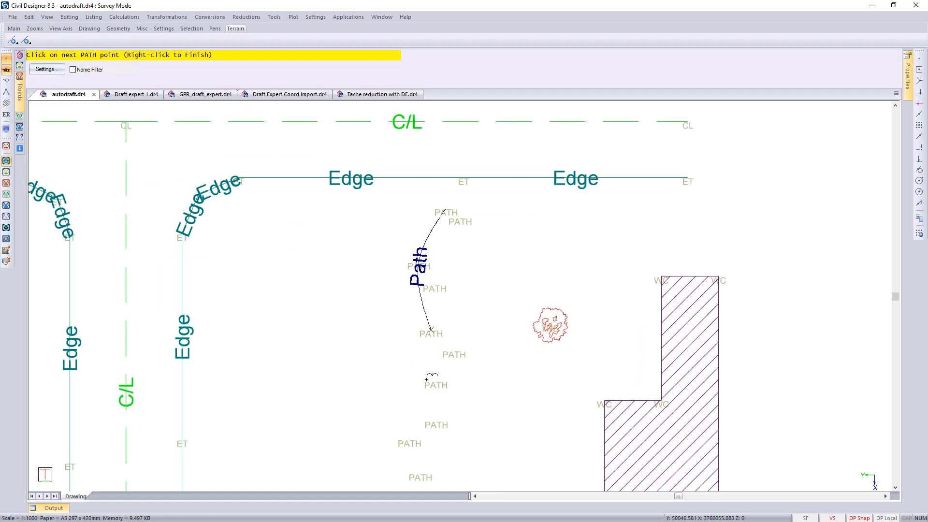
pyautogui.click(428, 381)
pyautogui.click(410, 435)
pyautogui.scroll(-1, 409, 435)
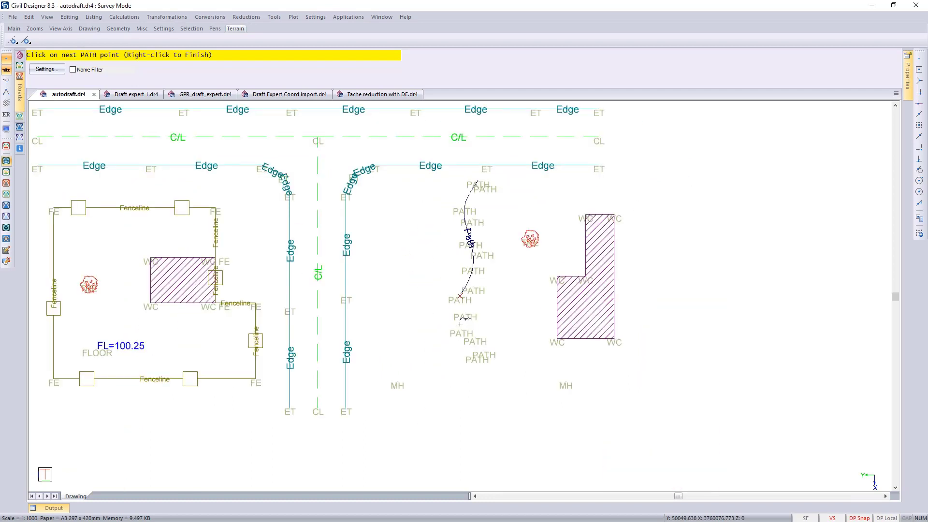
pyautogui.click(459, 328)
pyautogui.click(476, 355)
pyautogui.rightClick(477, 354)
pyautogui.click(497, 362)
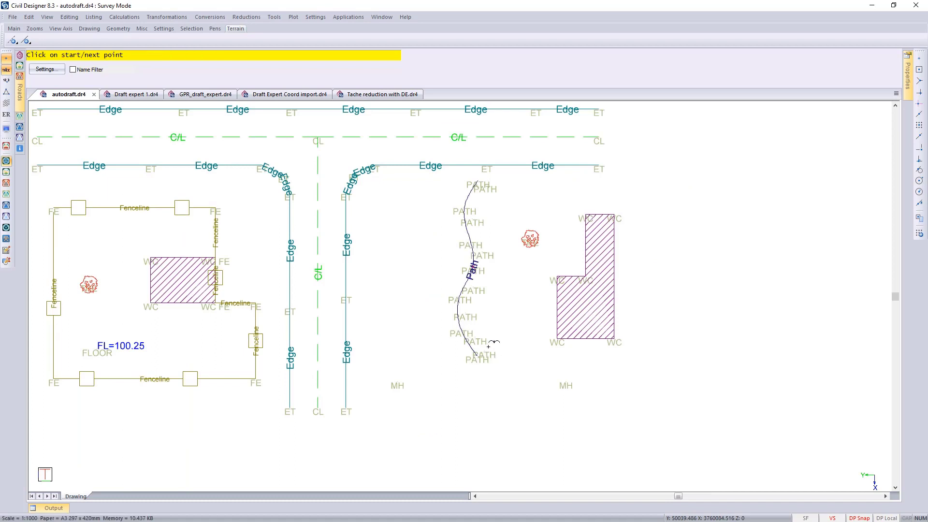
# - Connect the eastern row of PATH points from the southern end back to the road into a second labelled path line
pyautogui.click(488, 345)
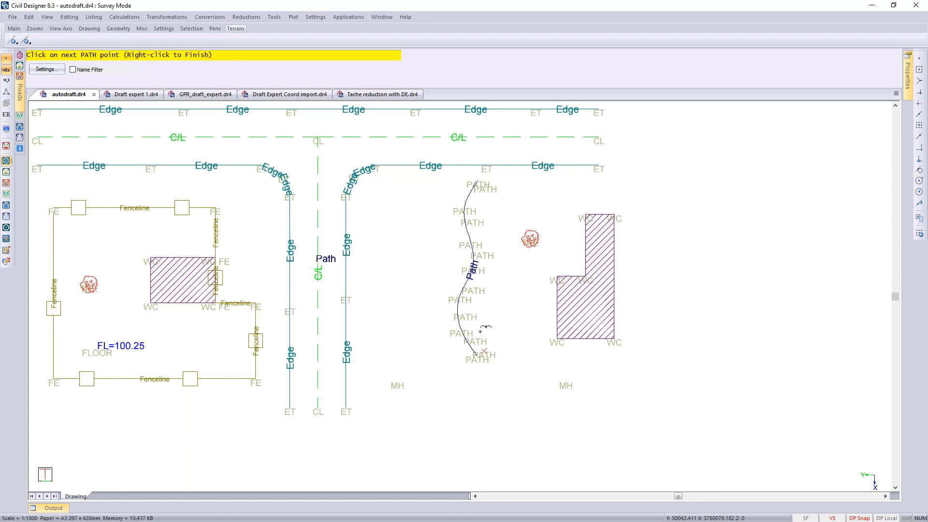
pyautogui.click(480, 334)
pyautogui.click(467, 311)
pyautogui.click(474, 286)
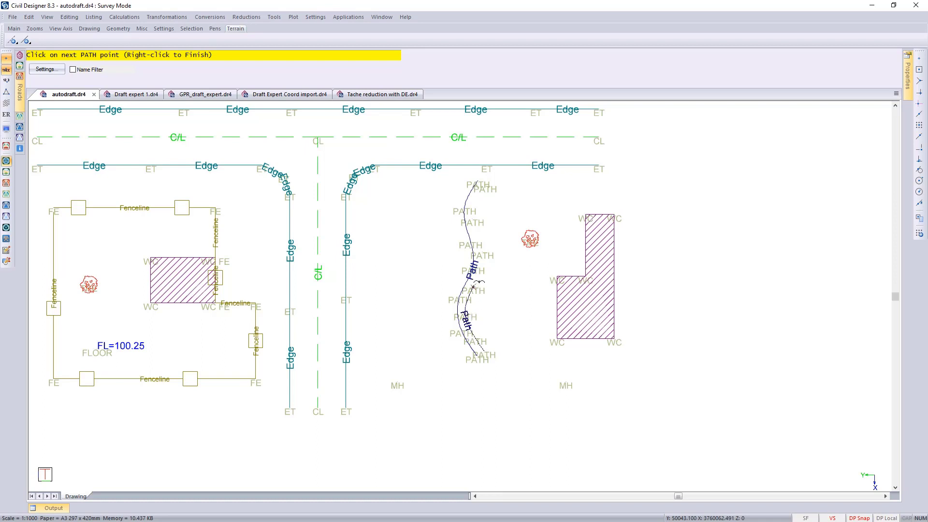
pyautogui.click(485, 251)
pyautogui.click(485, 184)
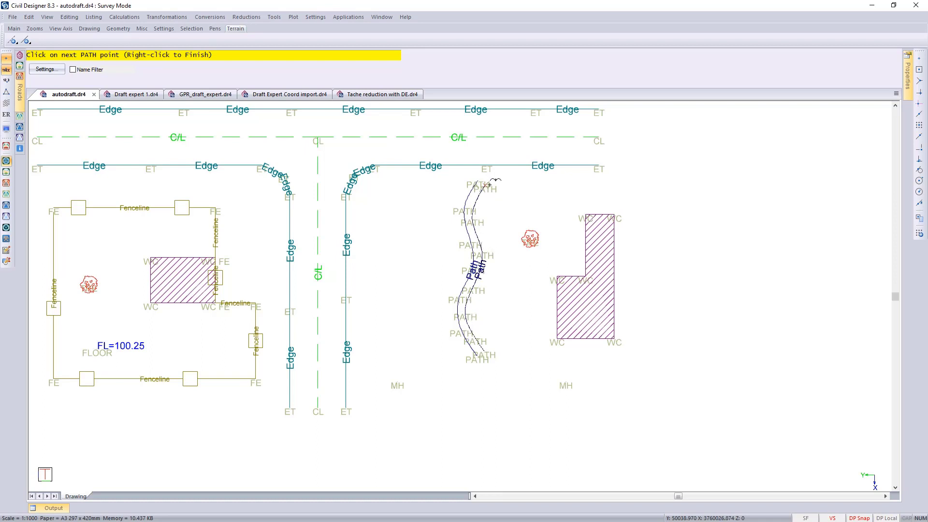
pyautogui.rightClick(515, 196)
pyautogui.click(530, 203)
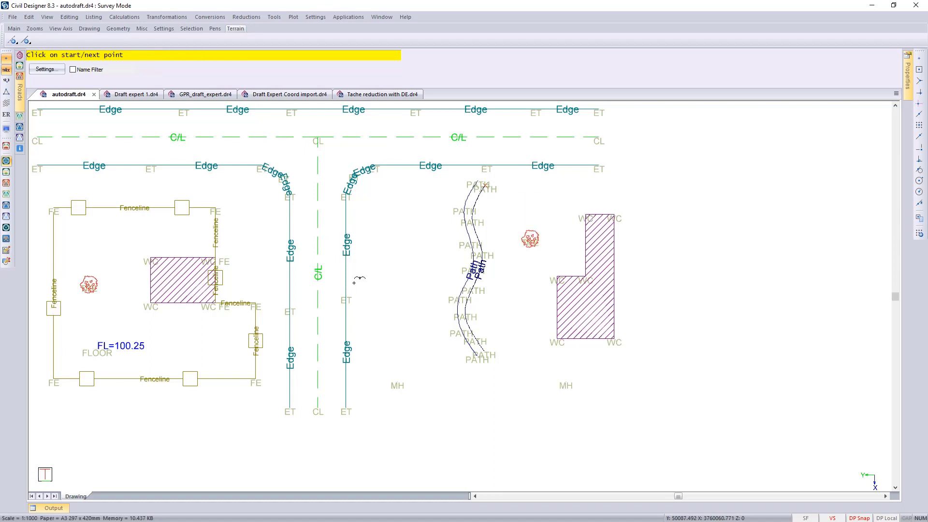
# - Turn on Name Filter so that the display is limited to the current point name
pyautogui.moveTo(359, 278)
pyautogui.mouseDown(button='middle')
pyautogui.moveTo(379, 321)
pyautogui.moveTo(439, 312)
pyautogui.mouseUp(button='middle')
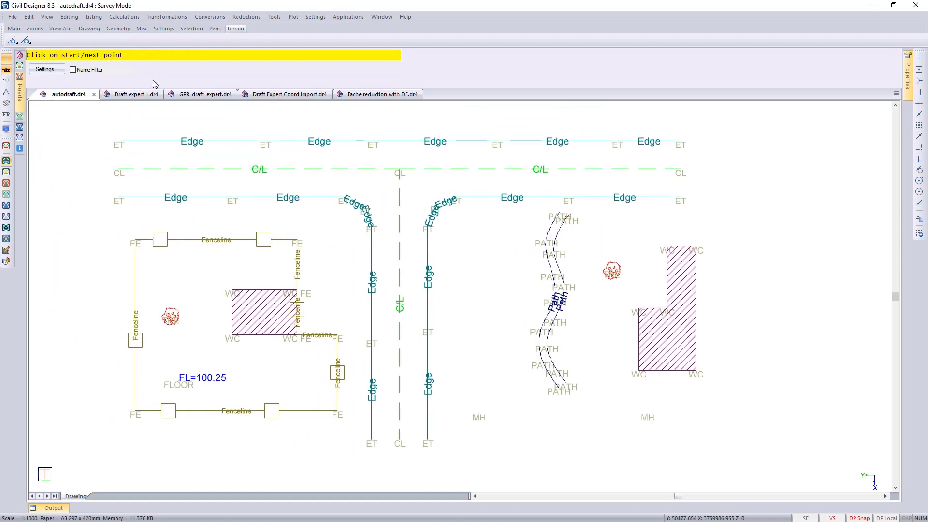
pyautogui.click(73, 69)
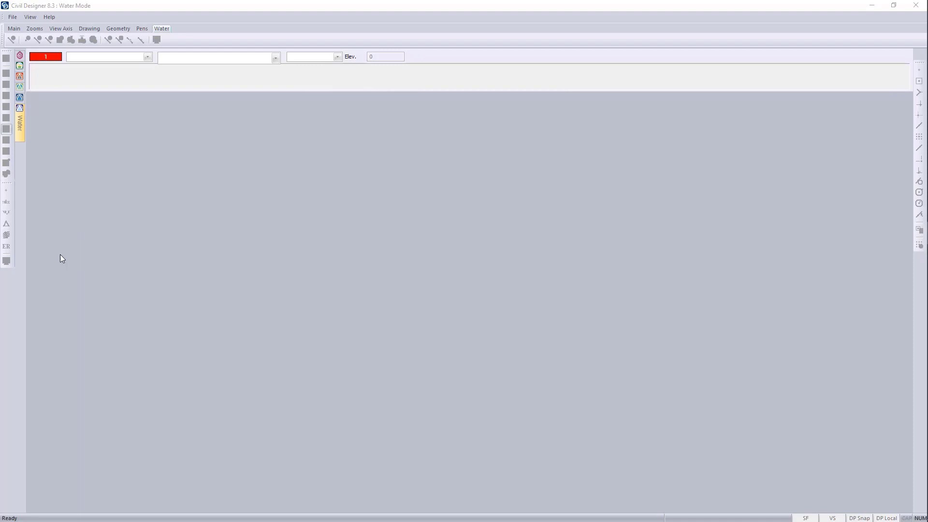
# - In Water mode, open the Urban Project drawing from the Water - Times of Day folder in Water Demos
pyautogui.click(12, 17)
pyautogui.click(34, 48)
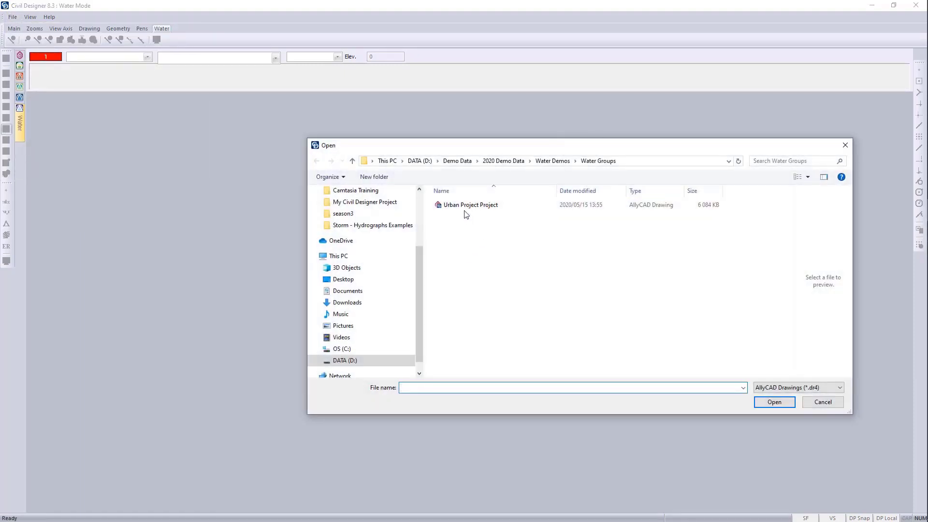
pyautogui.click(551, 161)
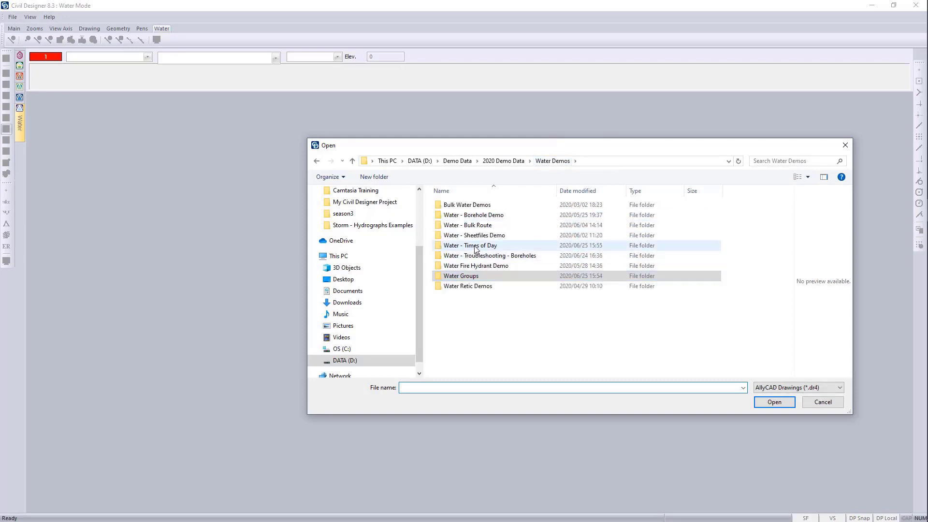
pyautogui.doubleClick(475, 249)
pyautogui.click(581, 207)
pyautogui.click(774, 402)
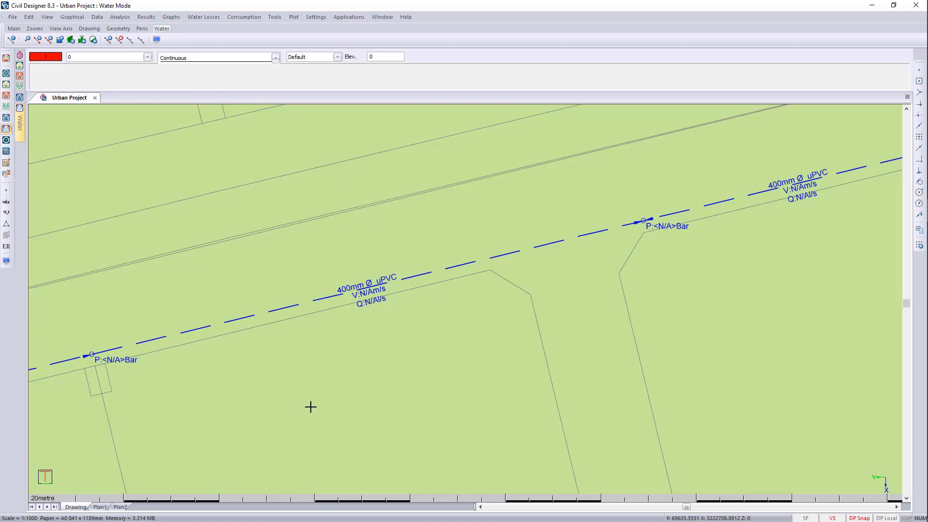
# - Display the Average Demand results of the latest single step analysis on the pipes and nodes
pyautogui.click(21, 129)
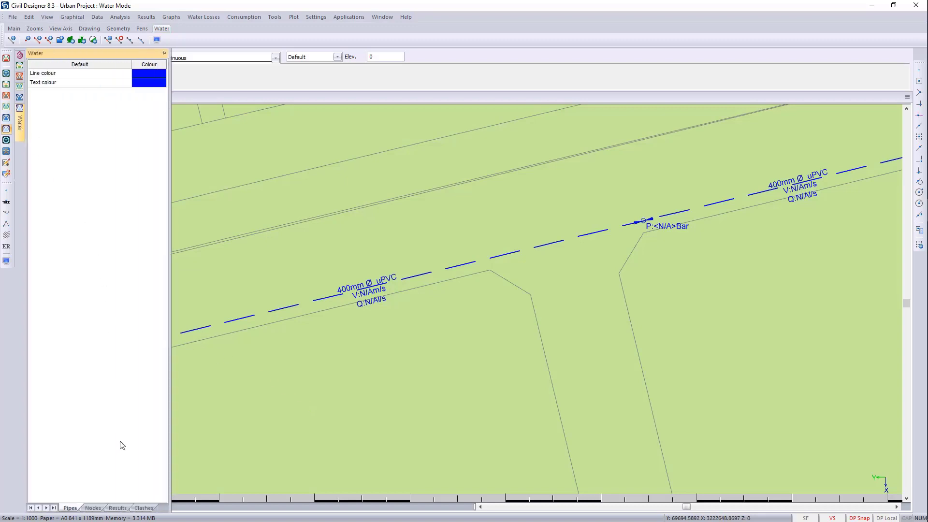
pyautogui.click(119, 508)
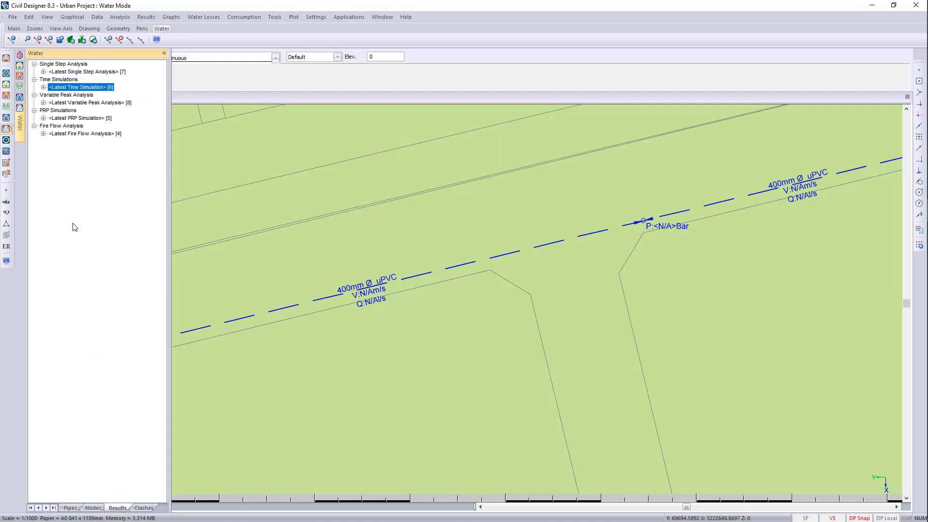
pyautogui.click(55, 72)
pyautogui.click(43, 72)
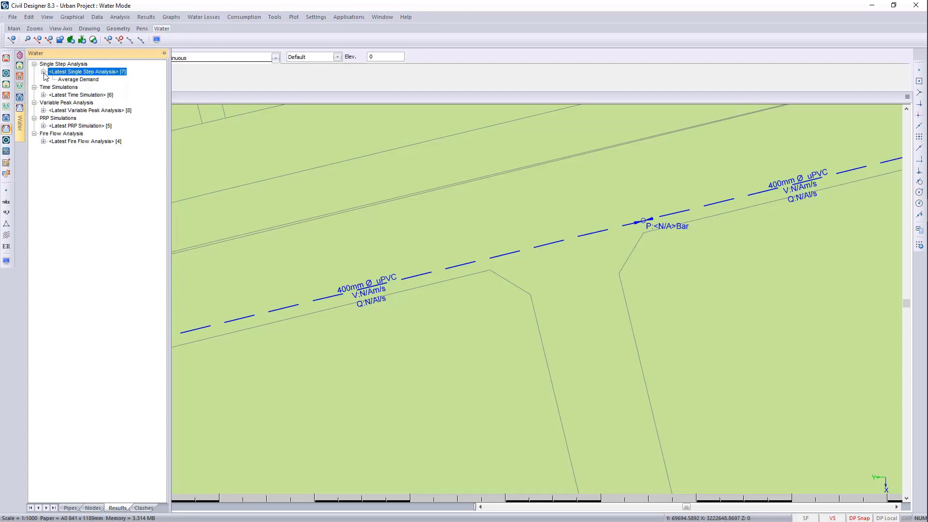
pyautogui.click(80, 79)
pyautogui.moveTo(332, 223); pyautogui.dragTo(483, 191, button='middle')
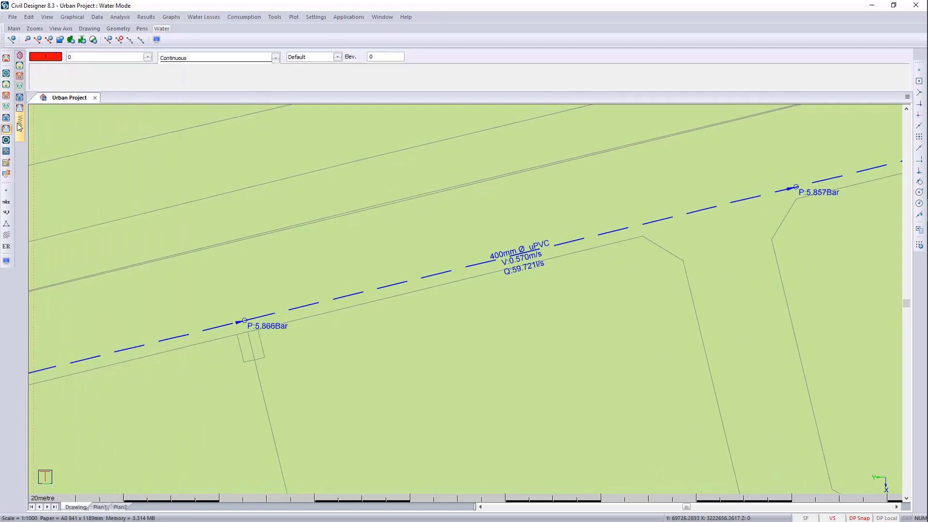
# - Step the displayed pipe and node results through the latest time simulation's times of day, from 04:15 to 09:45
pyautogui.moveTo(20, 126)
pyautogui.click(43, 95)
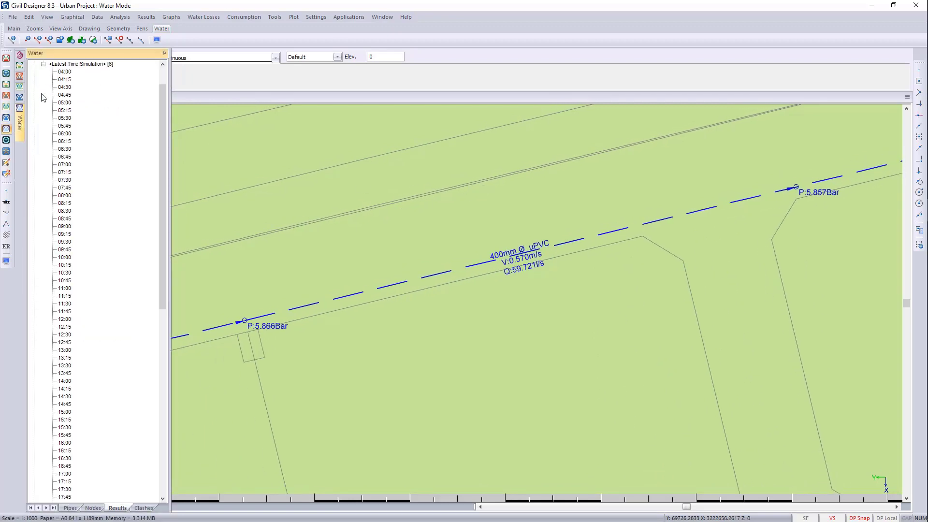
pyautogui.click(63, 79)
pyautogui.click(65, 110)
pyautogui.click(65, 172)
pyautogui.click(67, 220)
pyautogui.click(66, 250)
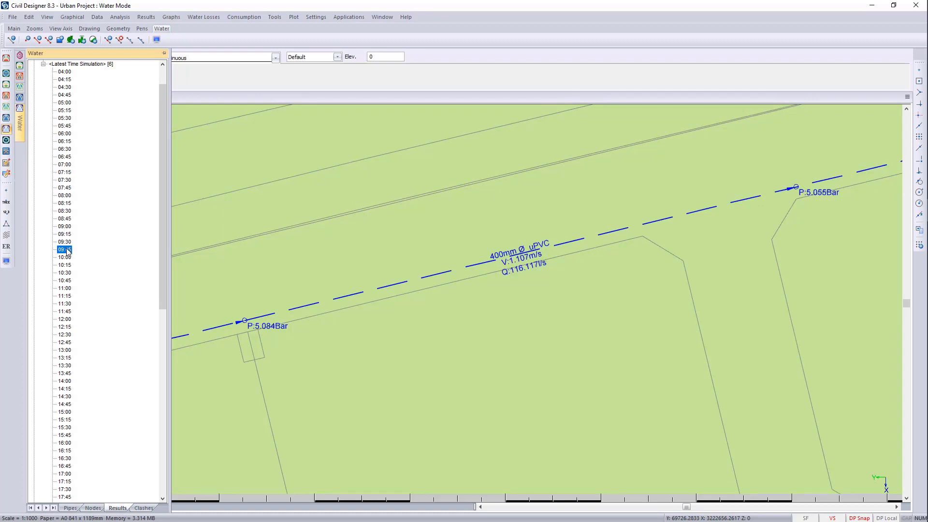
pyautogui.click(67, 305)
pyautogui.click(70, 350)
pyautogui.click(64, 397)
# - View the time simulation graphs of flow, velocity, head loss and gradient for the 400 mm uPVC pipe, then close them
pyautogui.click(384, 269)
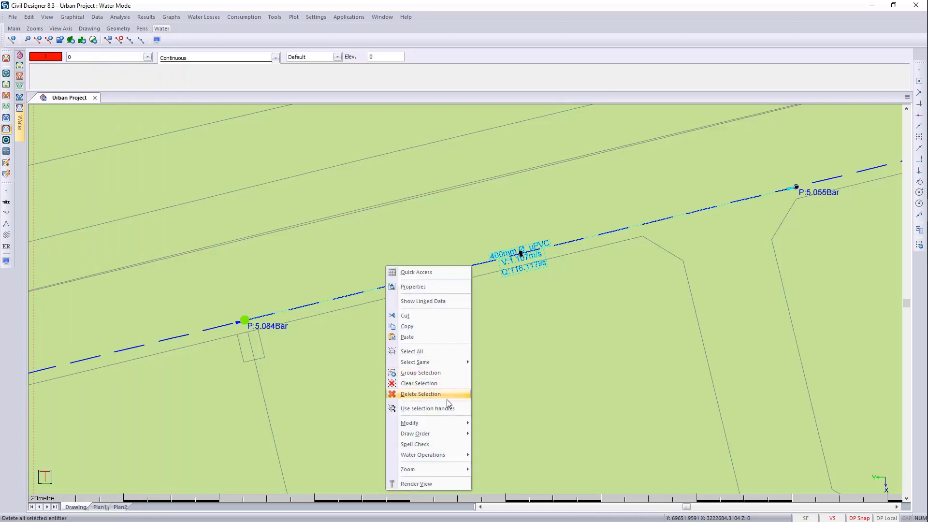
pyautogui.moveTo(462, 454)
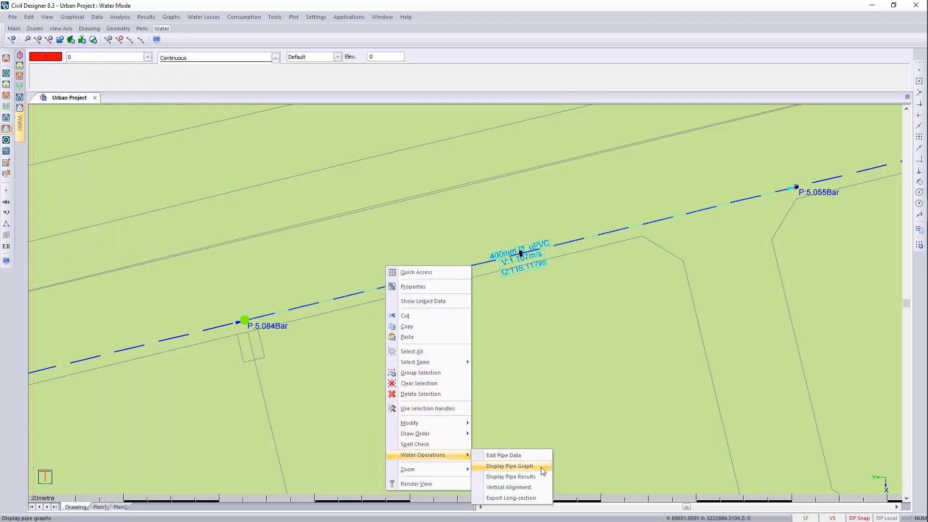
pyautogui.click(543, 468)
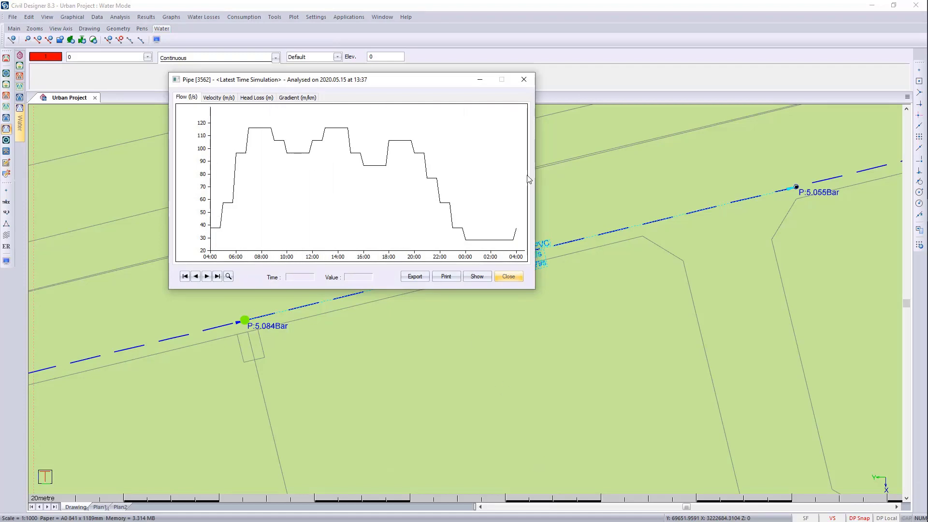
pyautogui.click(219, 98)
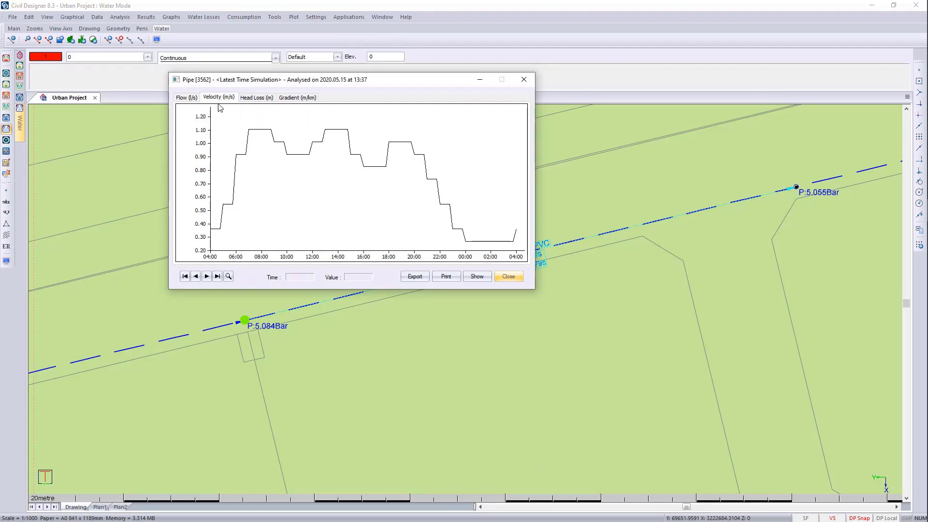
pyautogui.click(256, 98)
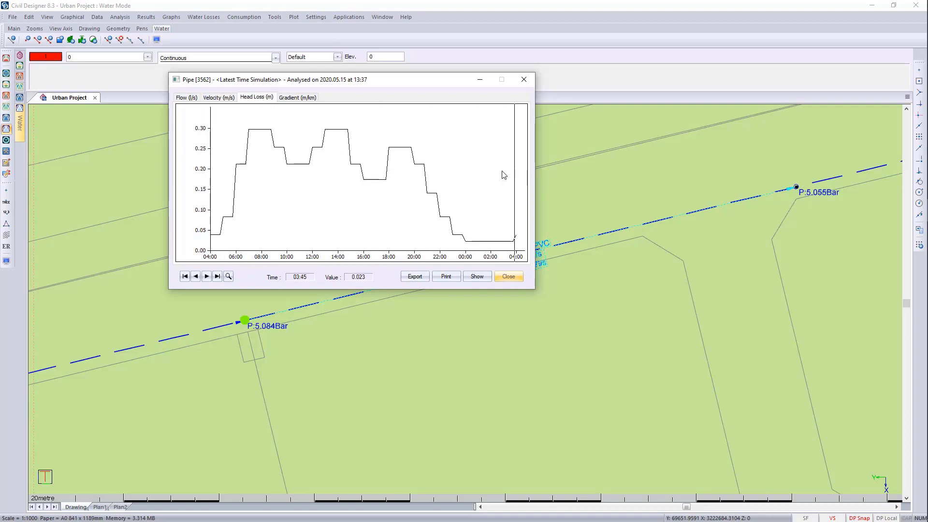
pyautogui.click(297, 97)
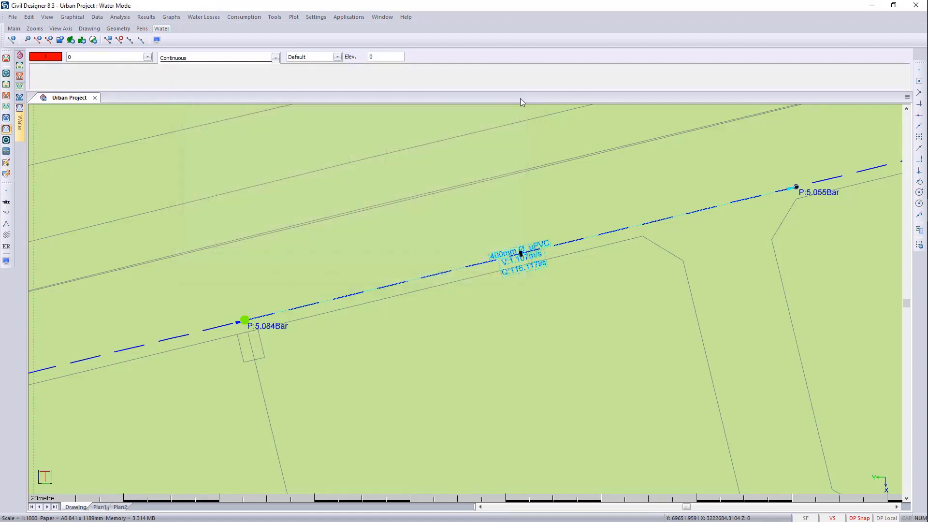
pyautogui.click(524, 79)
# - Add {MAX_PRESSURE_BAR} and {MIN_PRESSURE_BAR} on new lines of the node annotation text in the water display settings
pyautogui.scroll(2, 384, 294)
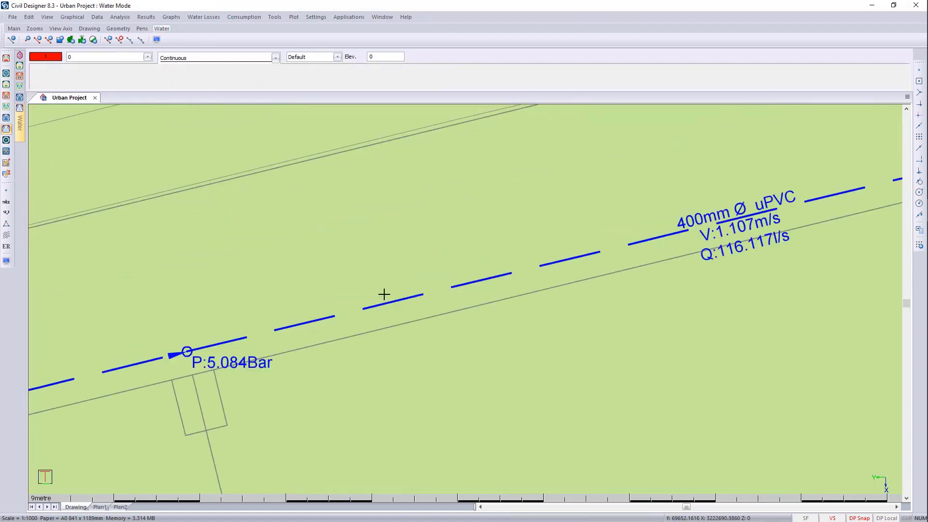
pyautogui.moveTo(473, 297)
pyautogui.mouseDown(button='middle')
pyautogui.moveTo(441, 276)
pyautogui.moveTo(479, 263)
pyautogui.mouseUp(button='middle')
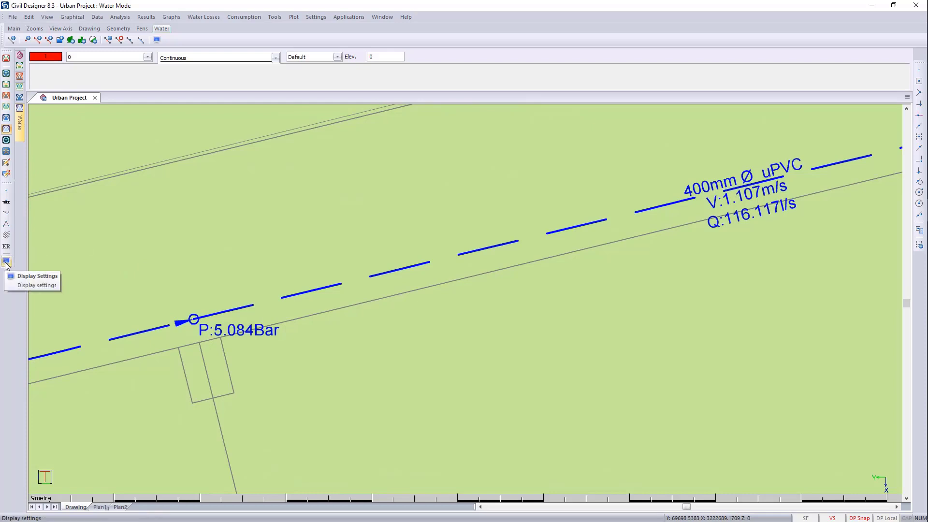
pyautogui.click(7, 262)
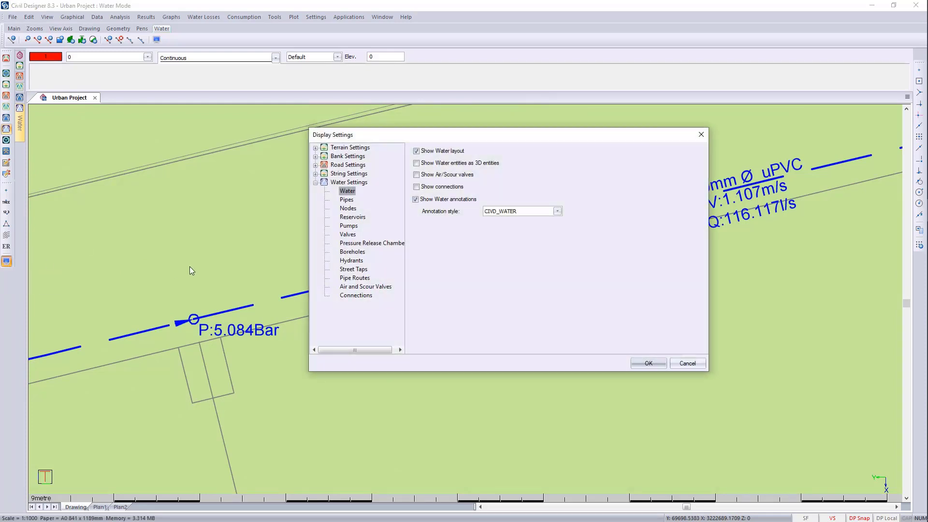
pyautogui.click(348, 208)
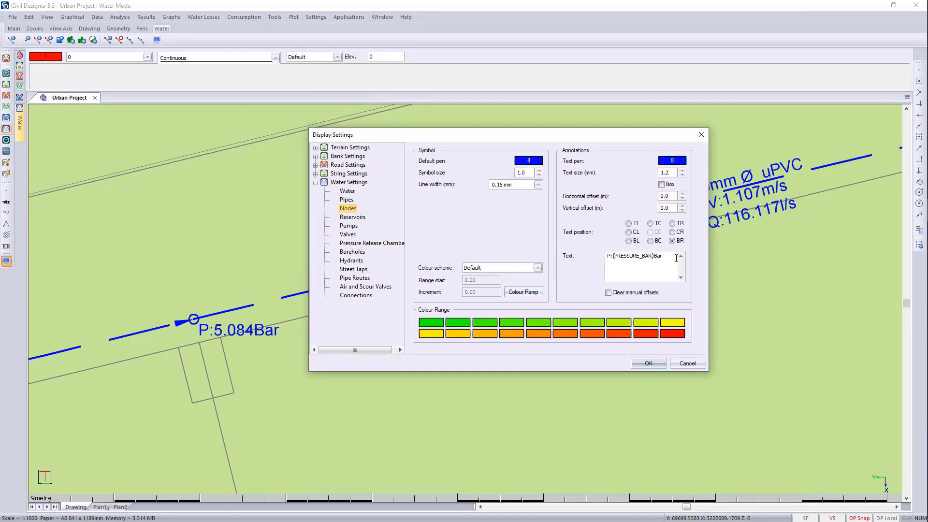
pyautogui.rightClick(676, 258)
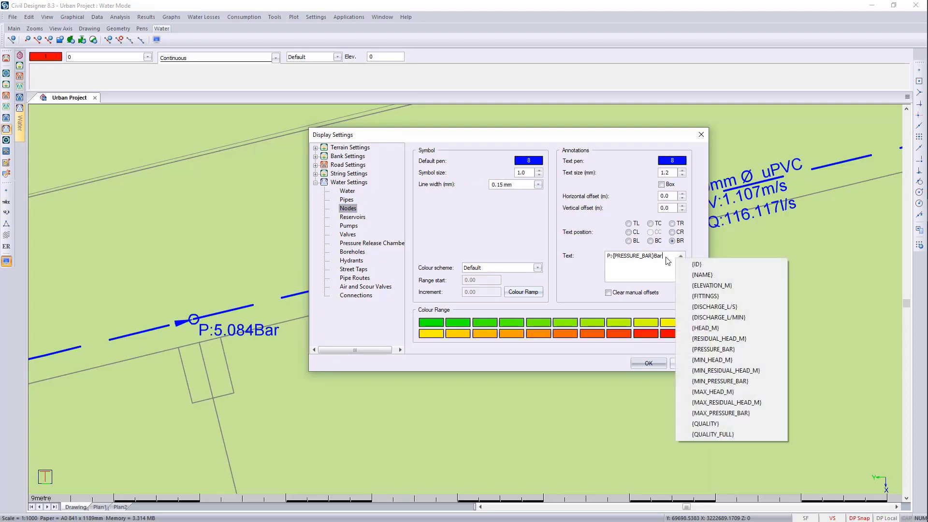
pyautogui.click(666, 257)
pyautogui.rightClick(620, 263)
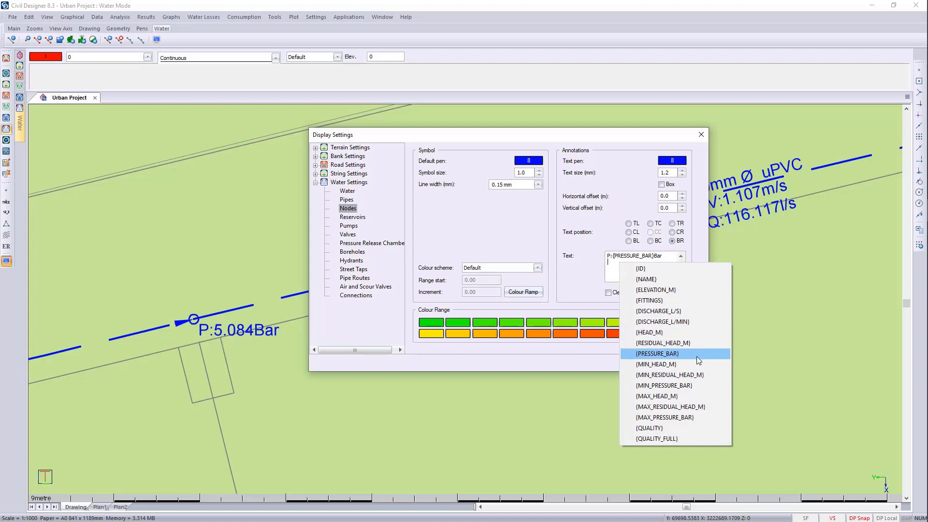
pyautogui.click(689, 419)
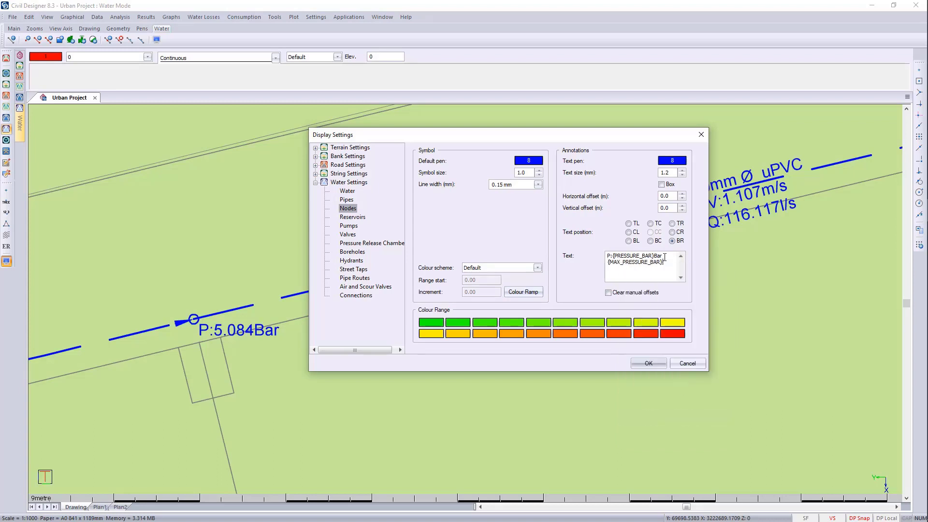
pyautogui.rightClick(634, 274)
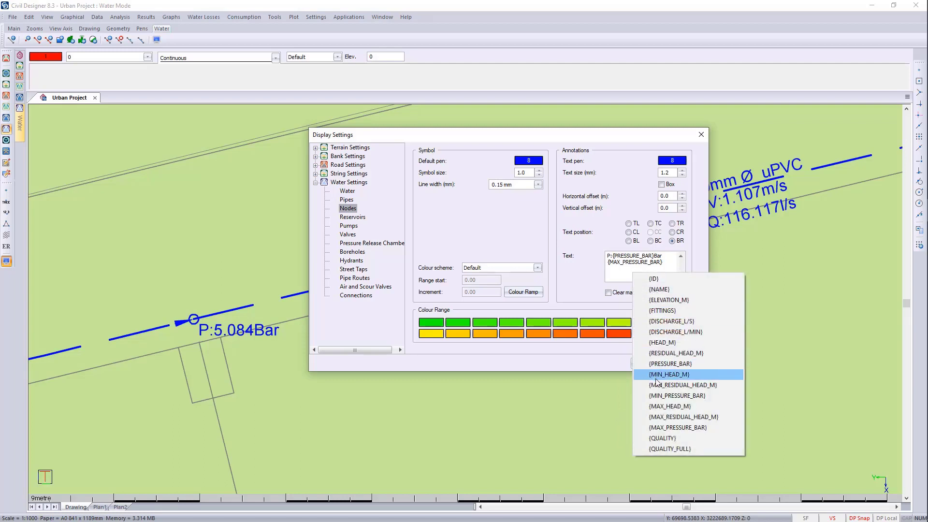
pyautogui.click(667, 396)
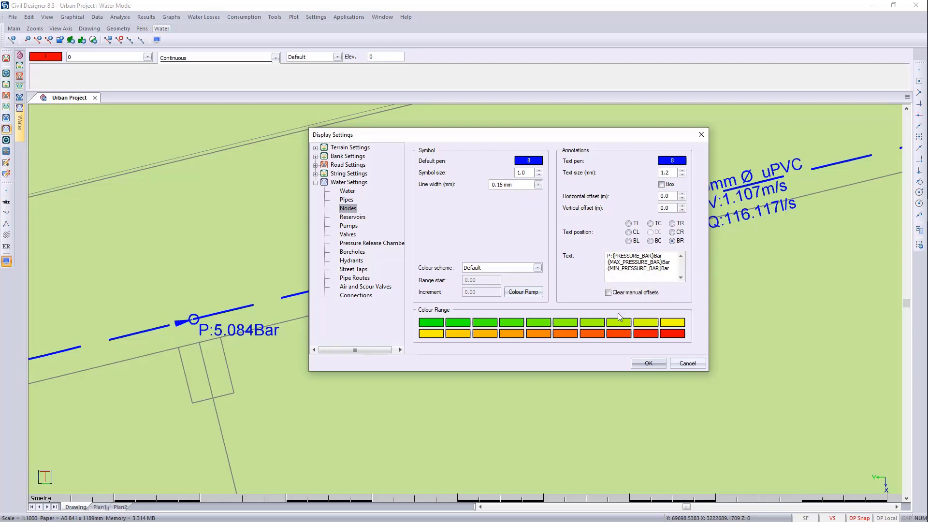
# - Prefix the two added node annotation lines with "P max" and "P min", and apply the display settings
pyautogui.write('P ma')
pyautogui.write('x')
pyautogui.write('P min')
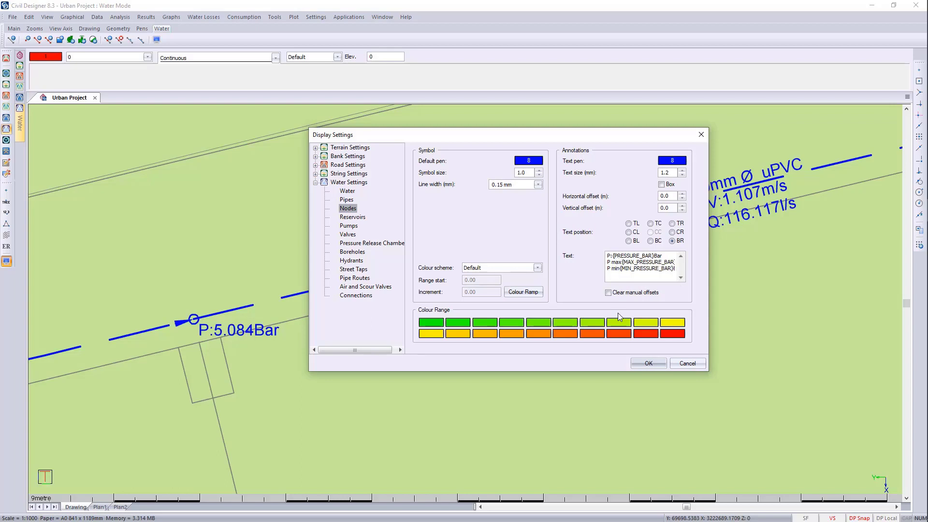
pyautogui.click(649, 363)
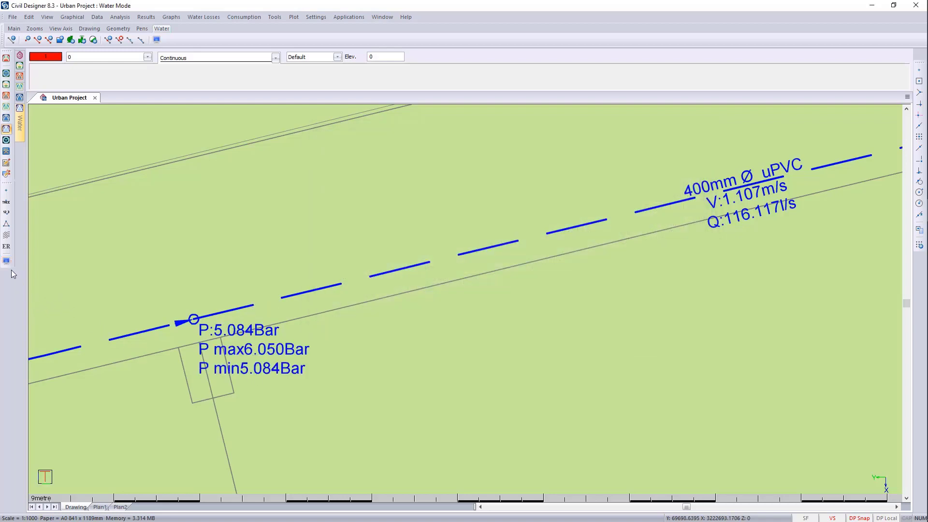
# - Step the displayed pipe and node results through the latest time simulation's times from 05:00 to 00:00
pyautogui.moveTo(25, 132)
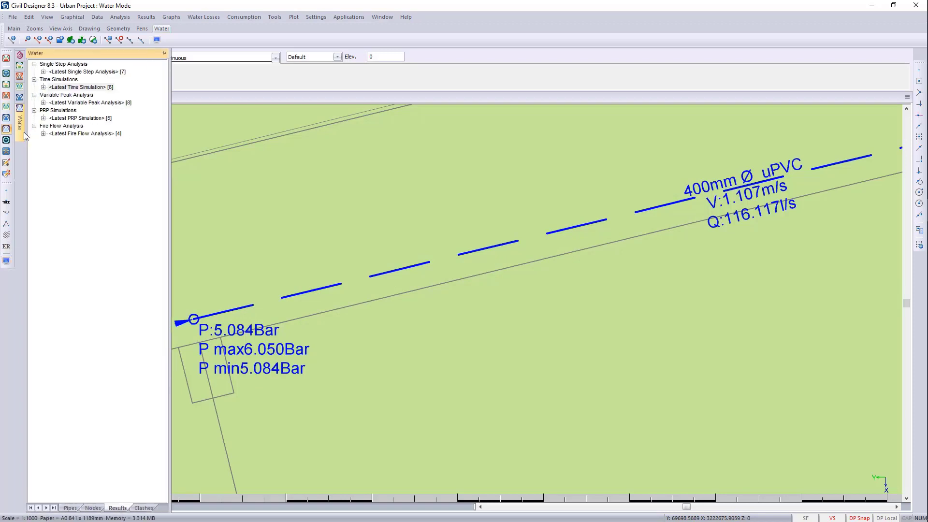
pyautogui.click(44, 88)
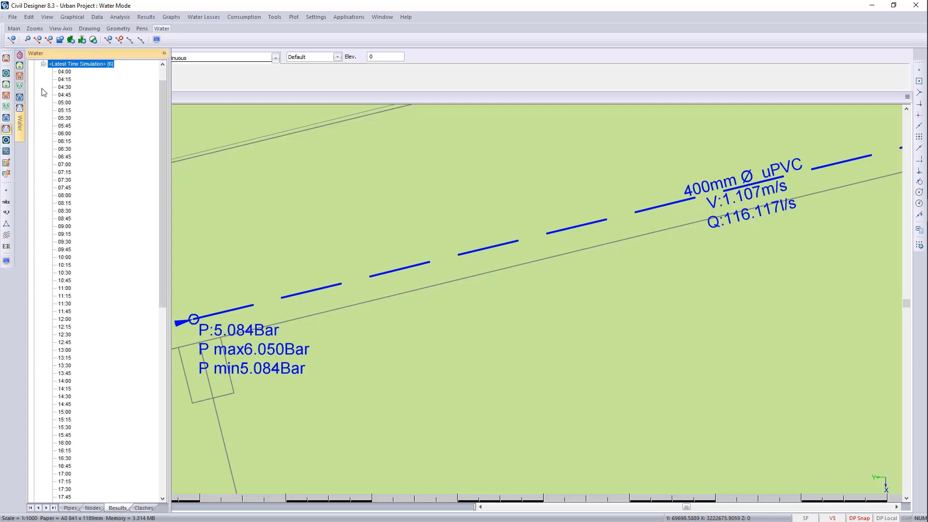
pyautogui.click(61, 103)
pyautogui.click(58, 163)
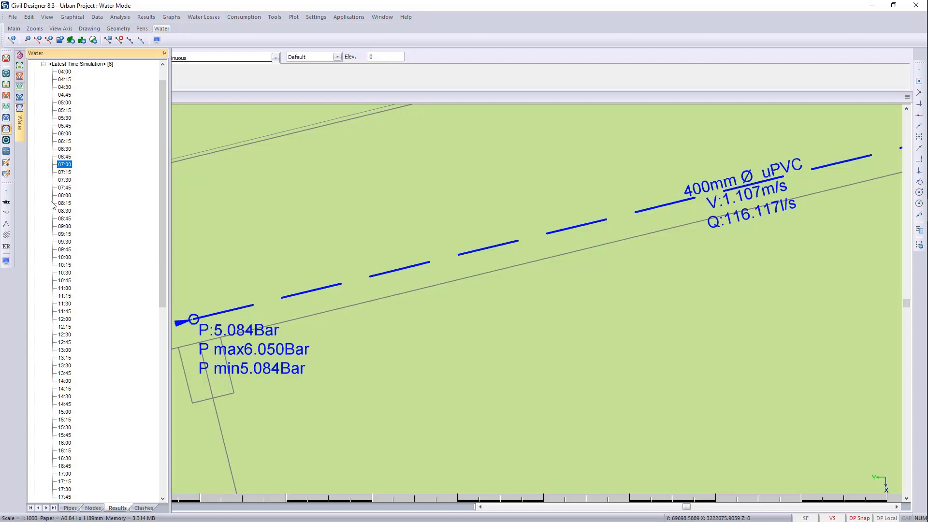
pyautogui.click(59, 211)
pyautogui.click(62, 280)
pyautogui.click(62, 342)
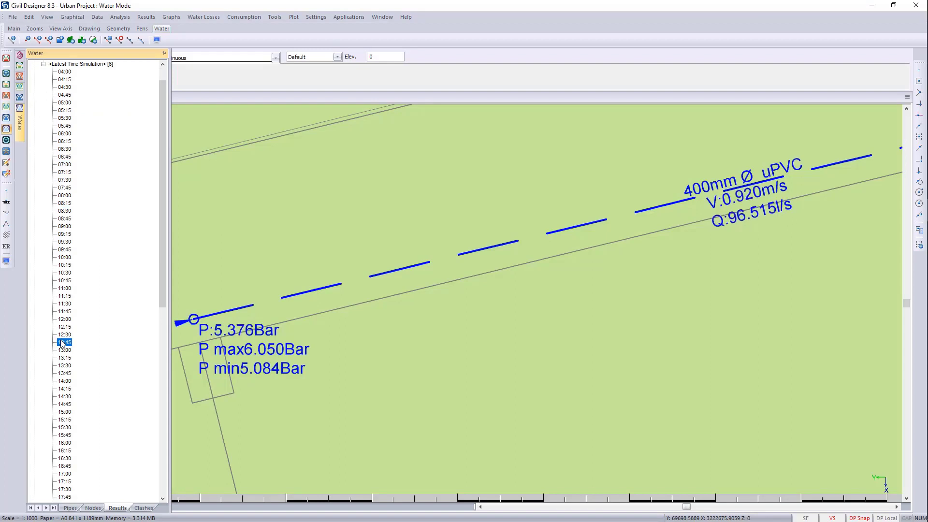
pyautogui.click(63, 397)
pyautogui.click(60, 428)
pyautogui.click(61, 467)
pyautogui.scroll(-10, 73, 443)
pyautogui.click(63, 412)
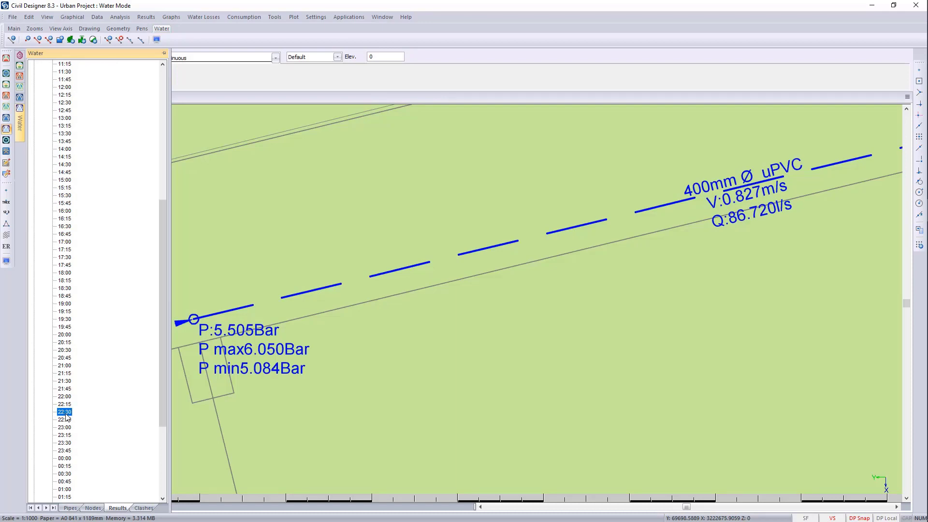
pyautogui.click(63, 459)
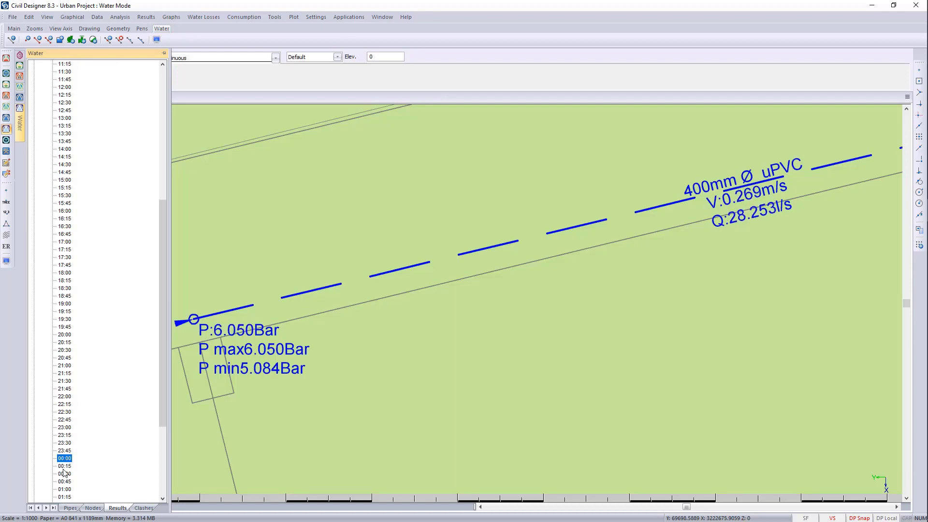
# - Define a pipe route named Demo along the main road pipeline, from the western junction to the junction at the eastern side road
pyautogui.middleClick(440, 362)
pyautogui.middleClick(440, 361)
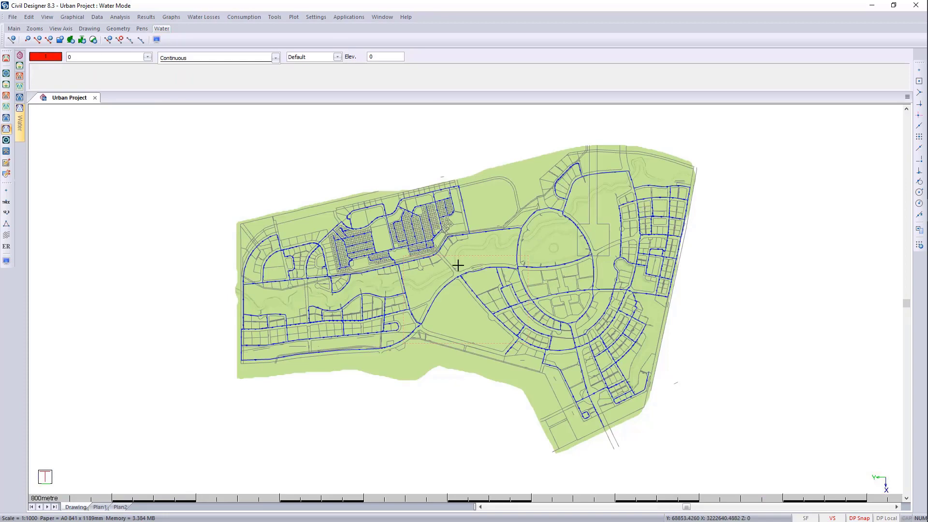
pyautogui.scroll(5, 331, 282)
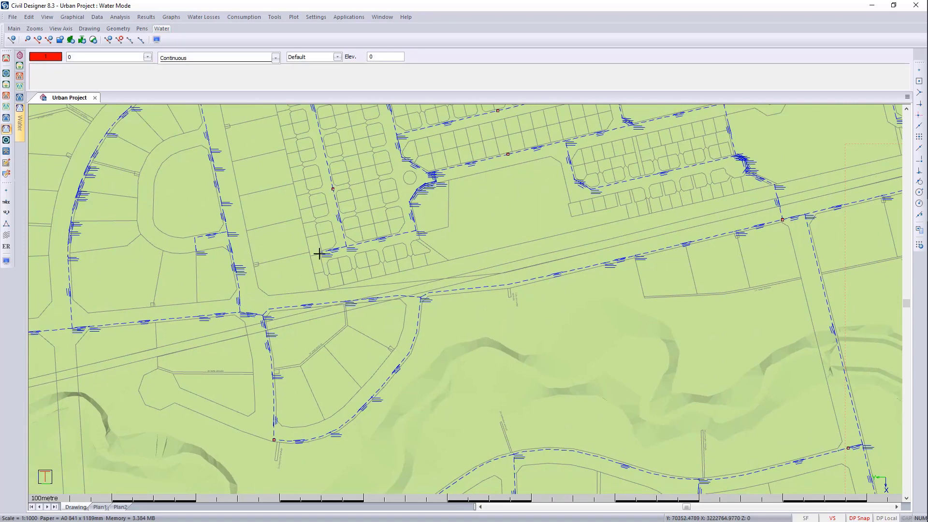
pyautogui.click(72, 17)
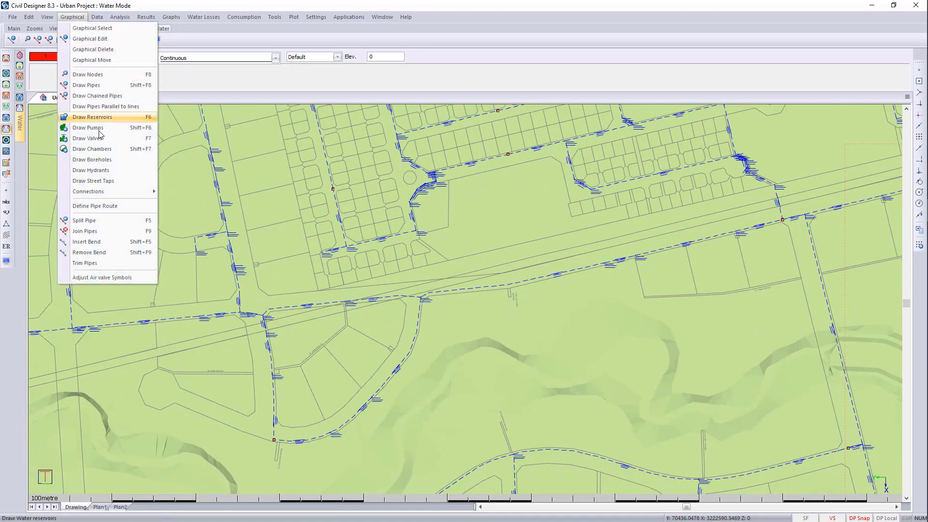
pyautogui.click(95, 206)
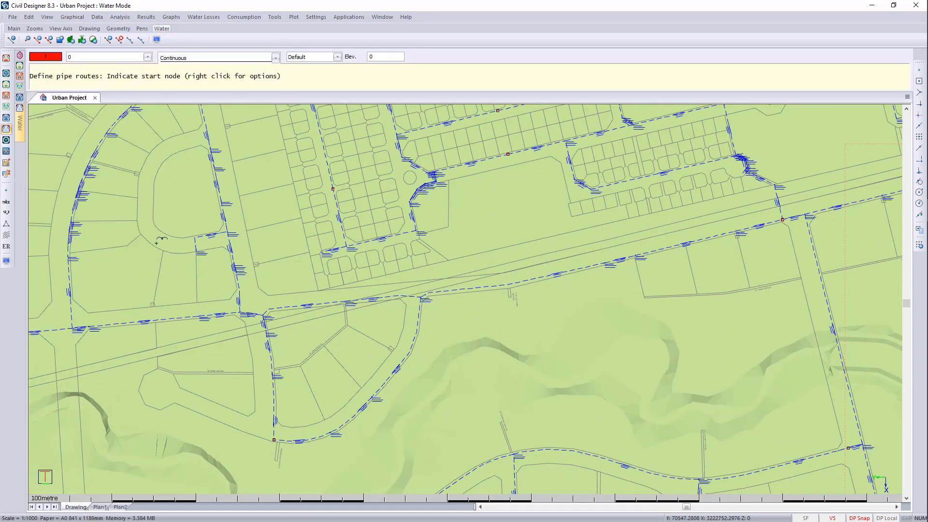
pyautogui.click(74, 327)
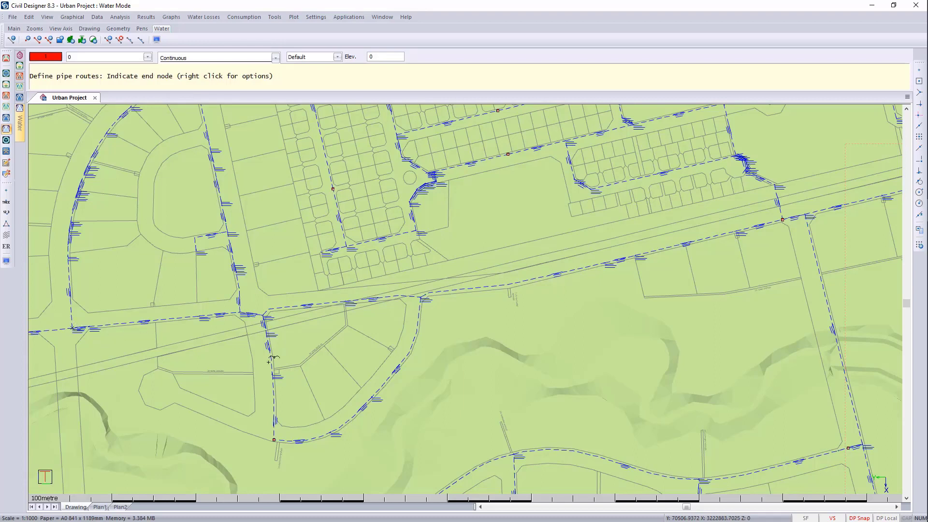
pyautogui.click(805, 216)
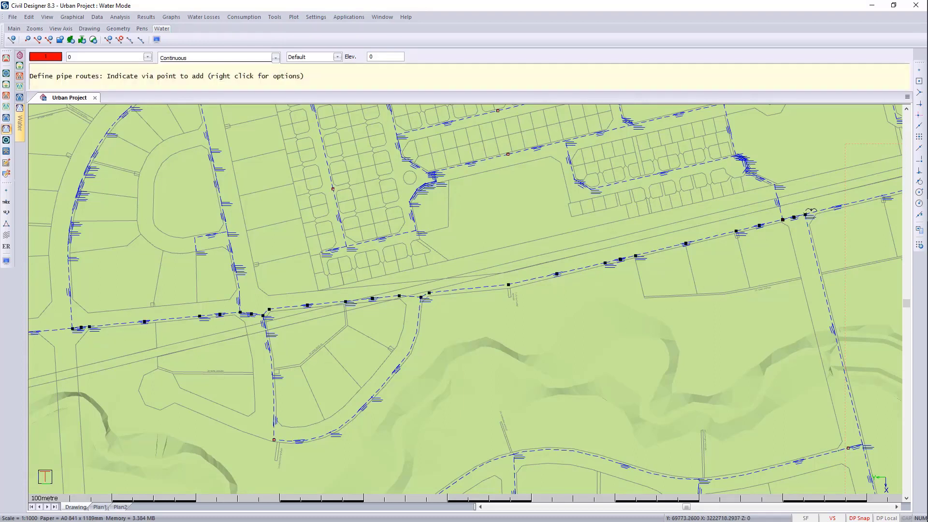
pyautogui.rightClick(286, 264)
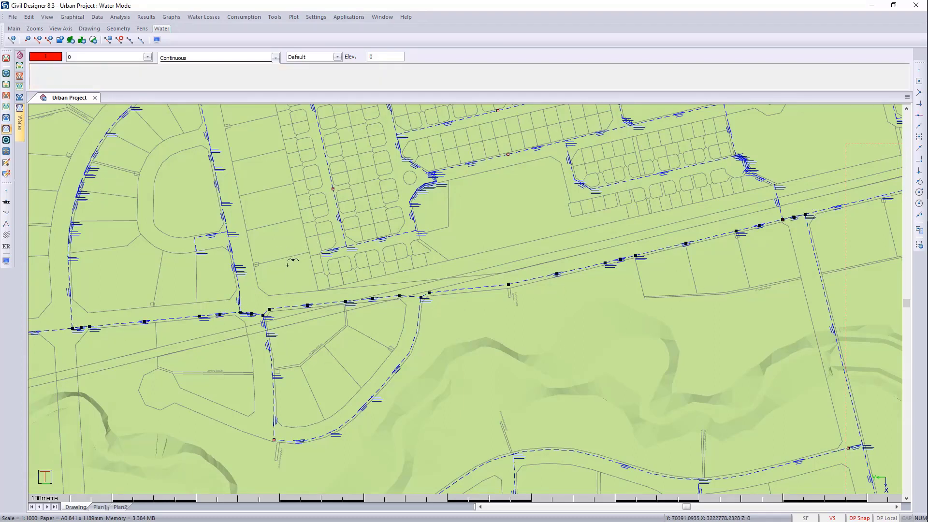
pyautogui.click(315, 293)
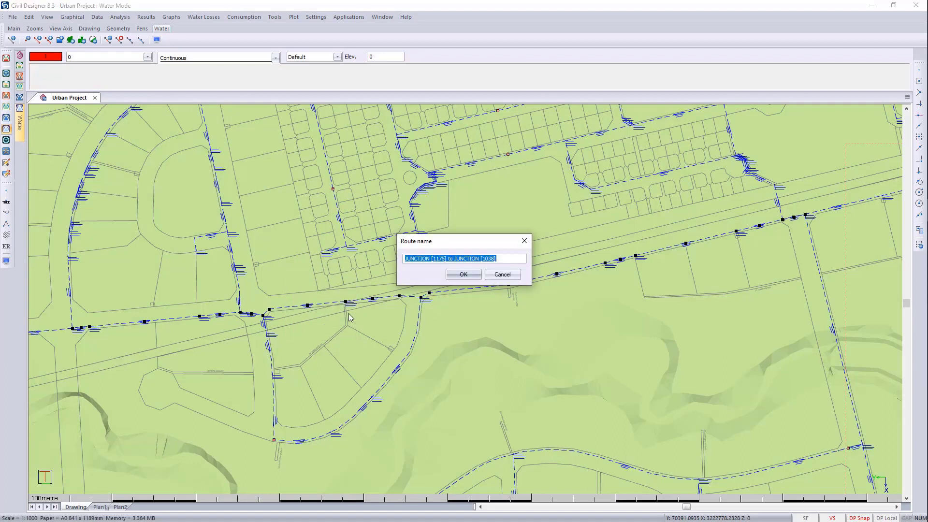
pyautogui.write('Demo')
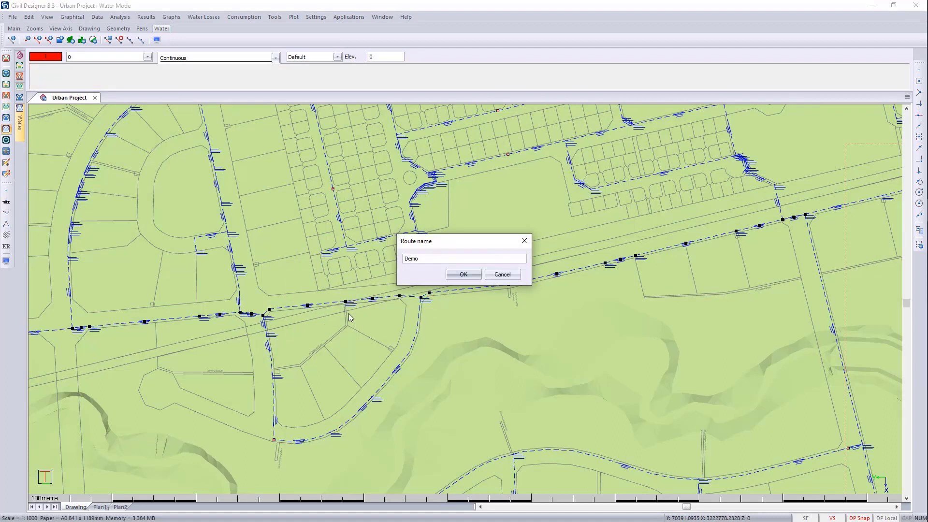
pyautogui.click(465, 274)
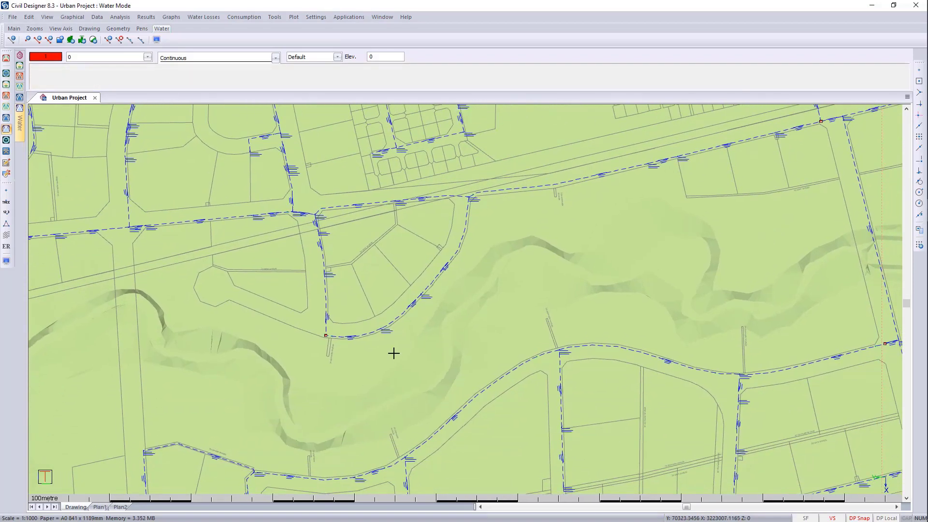
# - Open the vertical alignment of the Demo pipe route
pyautogui.click(275, 17)
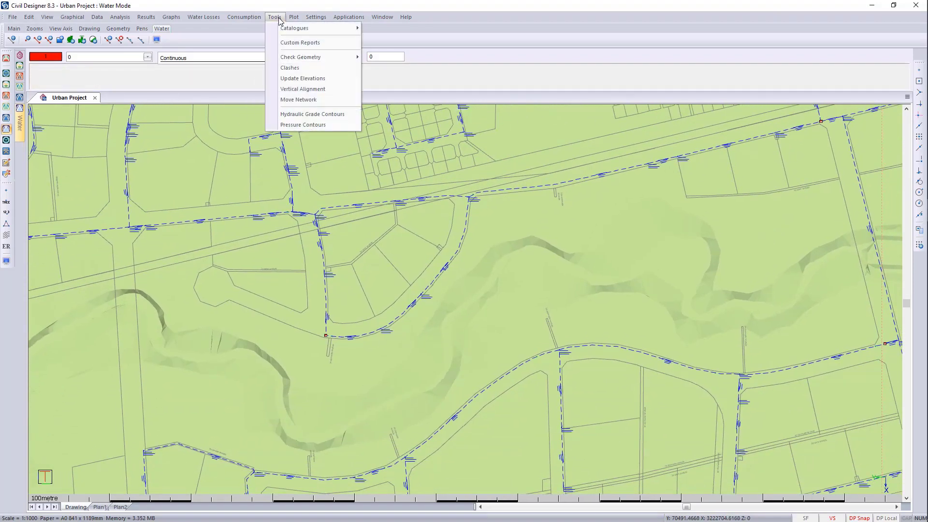
pyautogui.click(302, 89)
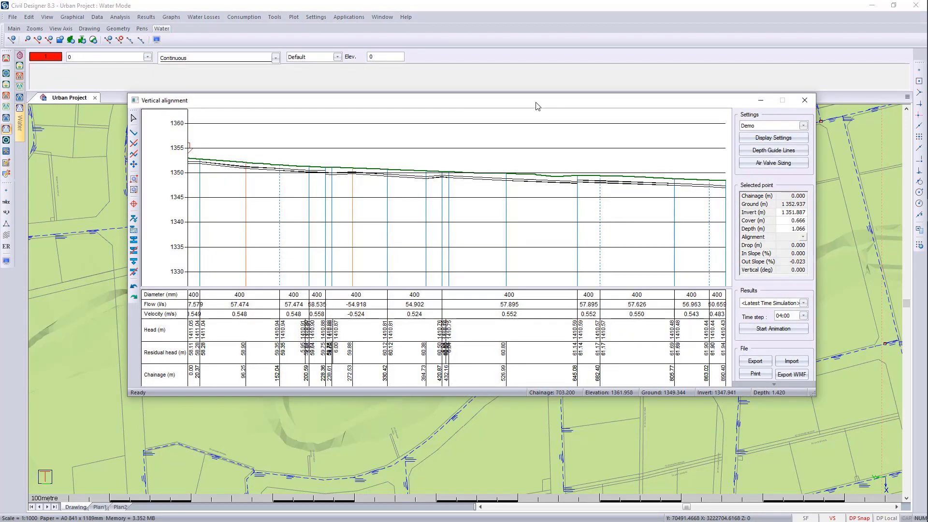
# - Enlarge the vertical alignment window below the map and view the Demo route's time simulation results at 09:00 and 13:45
pyautogui.moveTo(535, 101); pyautogui.dragTo(436, 203)
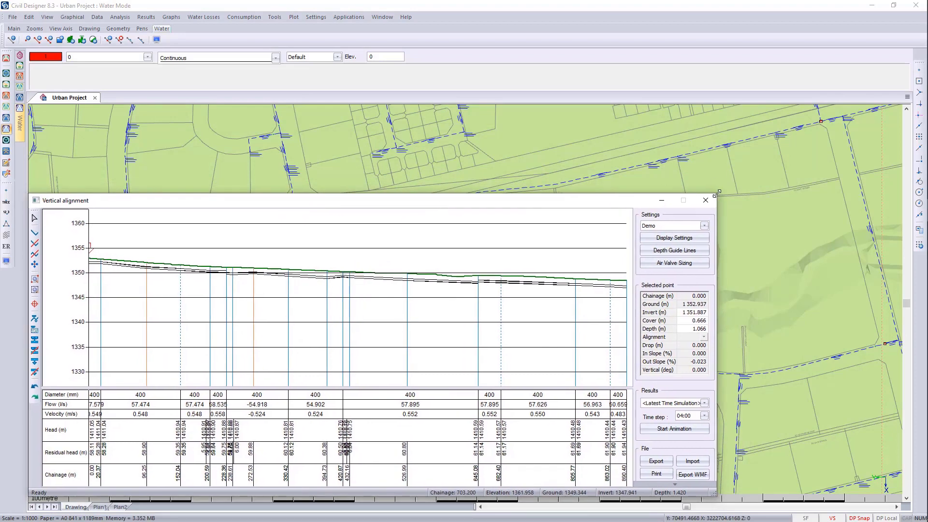
pyautogui.moveTo(718, 193); pyautogui.dragTo(901, 237)
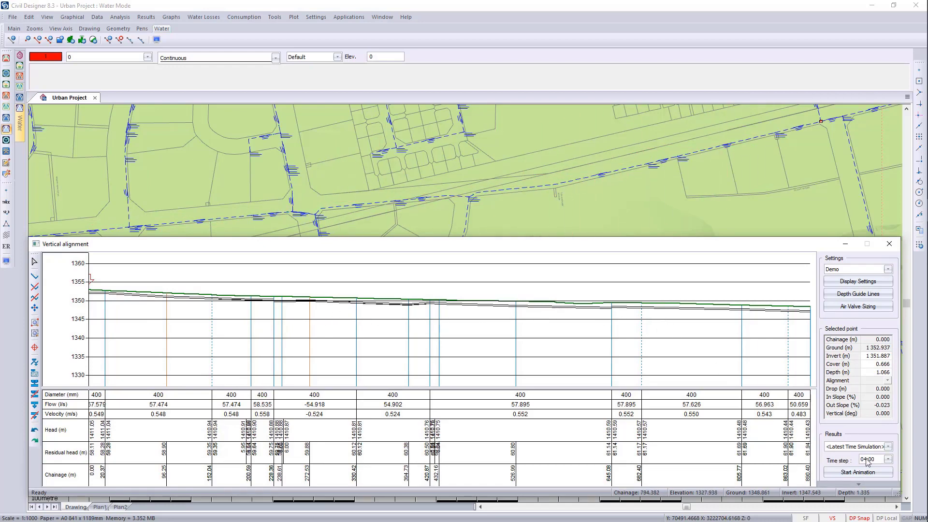
pyautogui.click(889, 460)
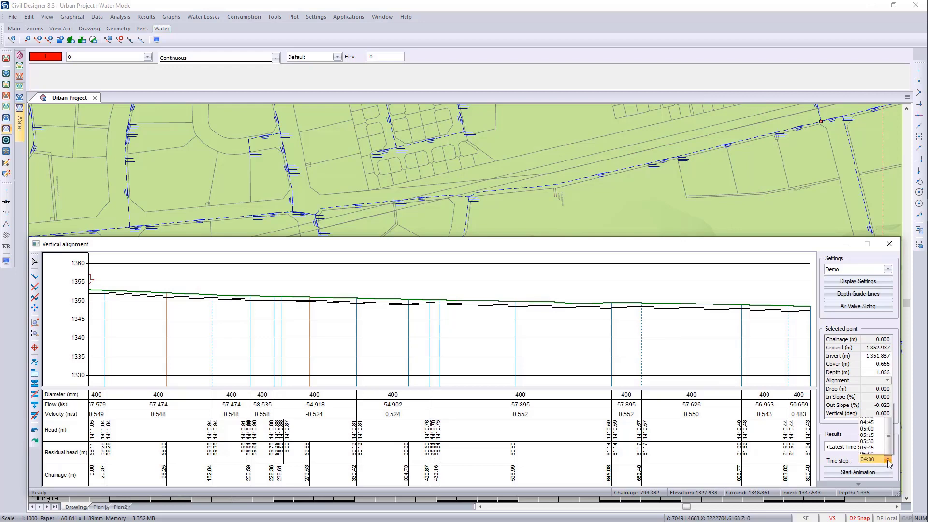
pyautogui.click(877, 407)
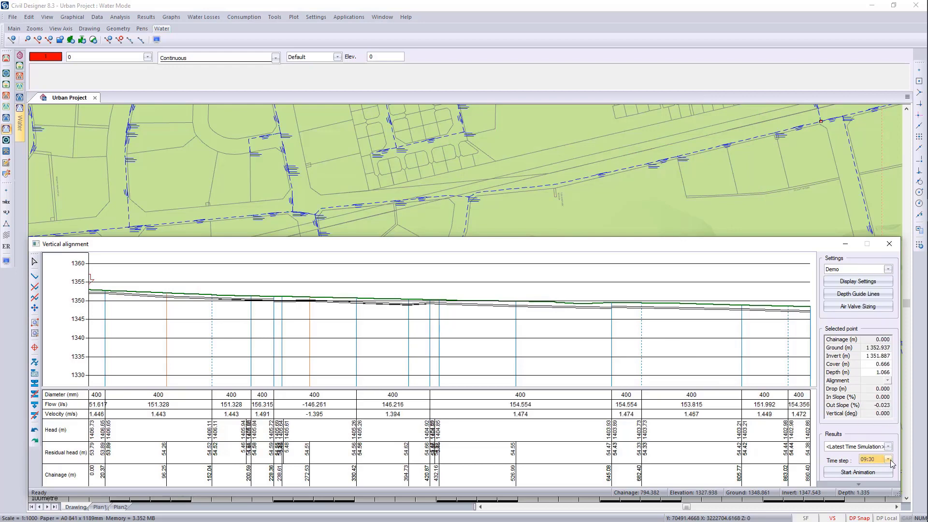
pyautogui.click(890, 461)
pyautogui.click(878, 382)
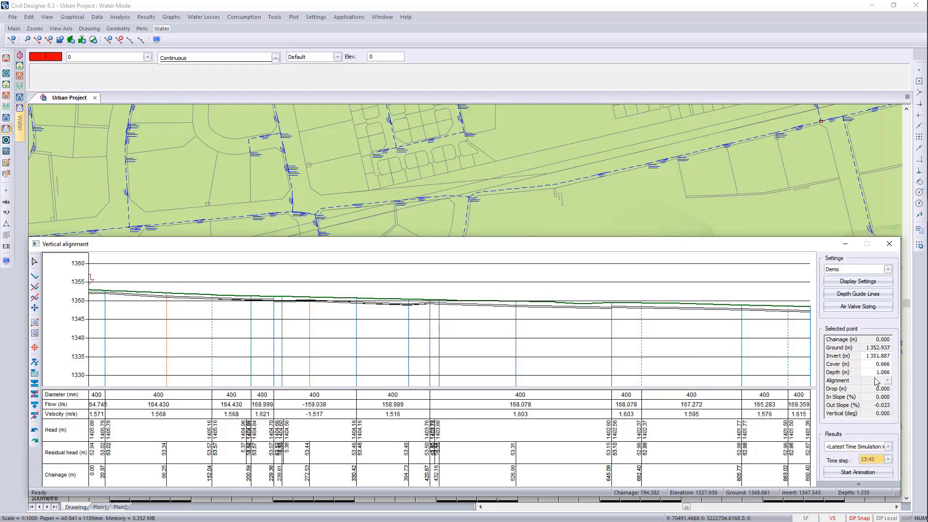
pyautogui.click(889, 462)
pyautogui.click(859, 333)
# - Show the current grade line on the Demo long-section and animate the time simulation results, closing the vertical alignment when finished
pyautogui.click(857, 283)
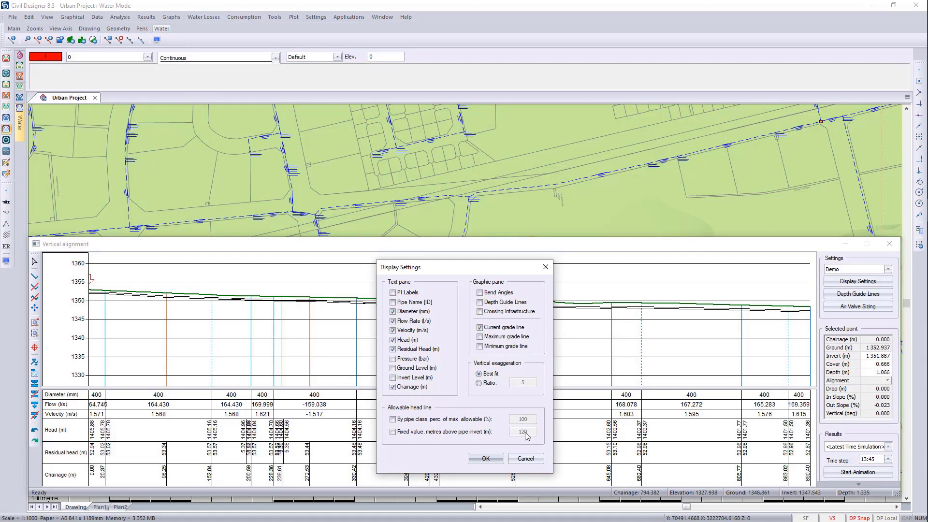
pyautogui.click(485, 459)
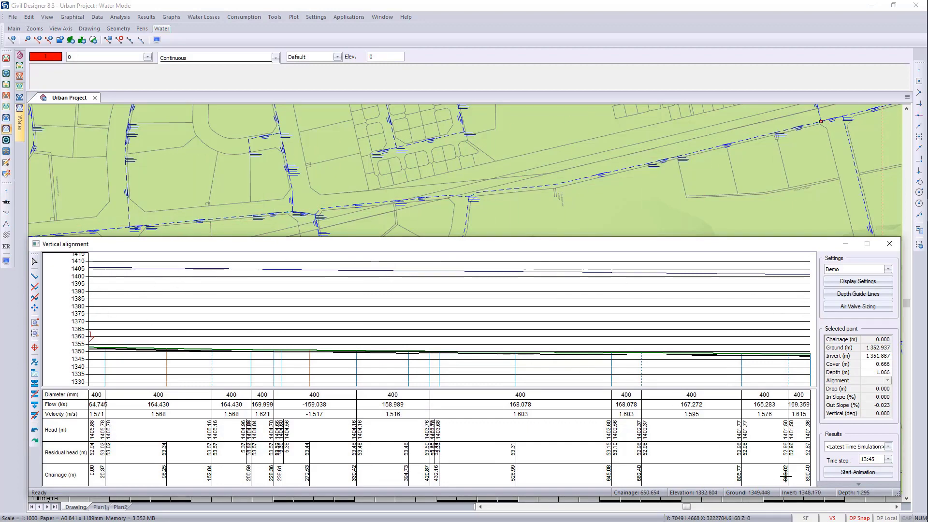
pyautogui.click(849, 473)
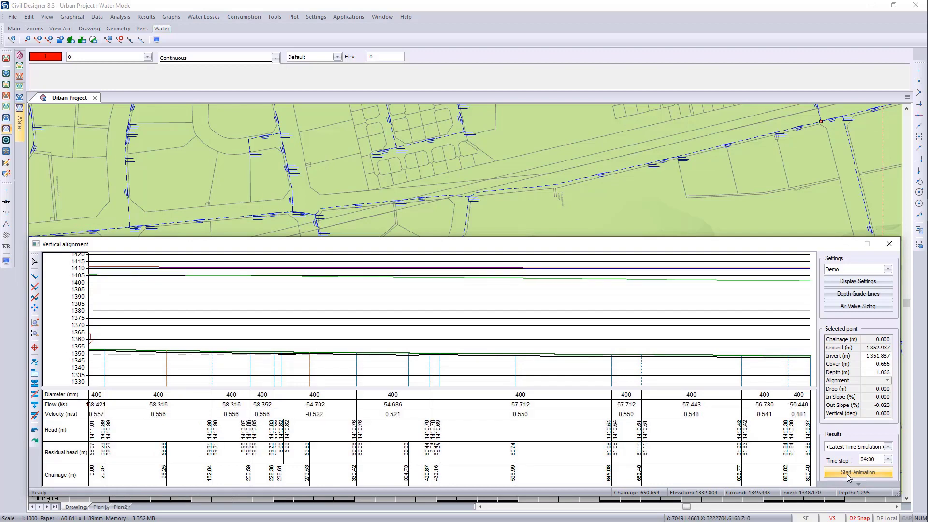
pyautogui.click(890, 244)
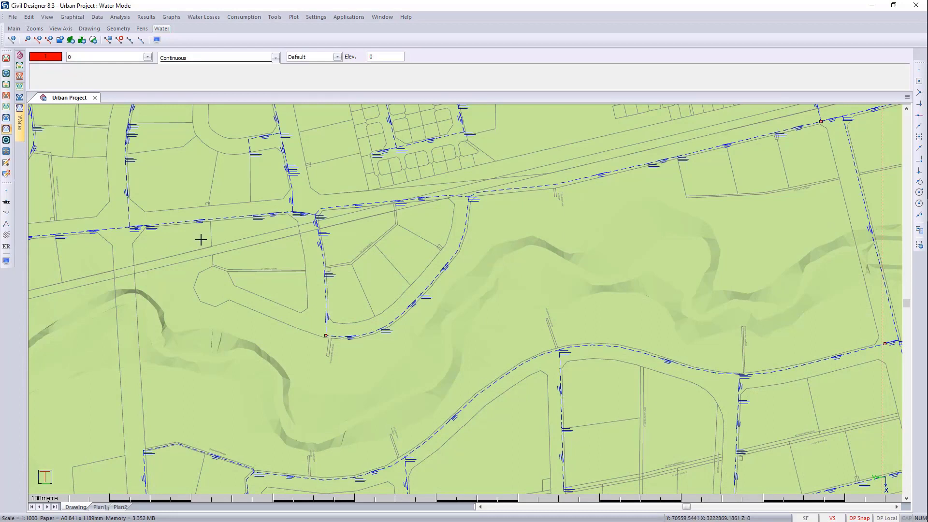
# - Start a new plot as a dynamically updated layout, using the Water Longsection sheet file
pyautogui.click(294, 17)
pyautogui.click(315, 28)
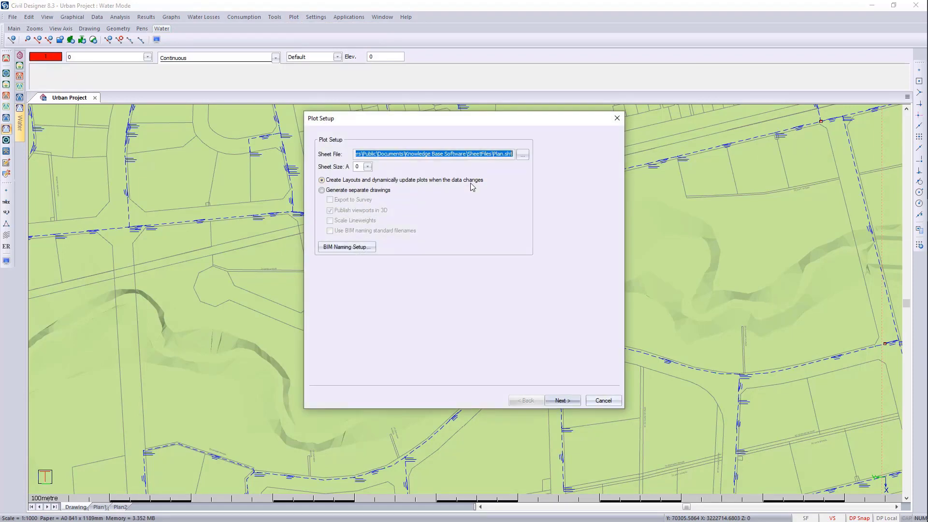
pyautogui.click(523, 155)
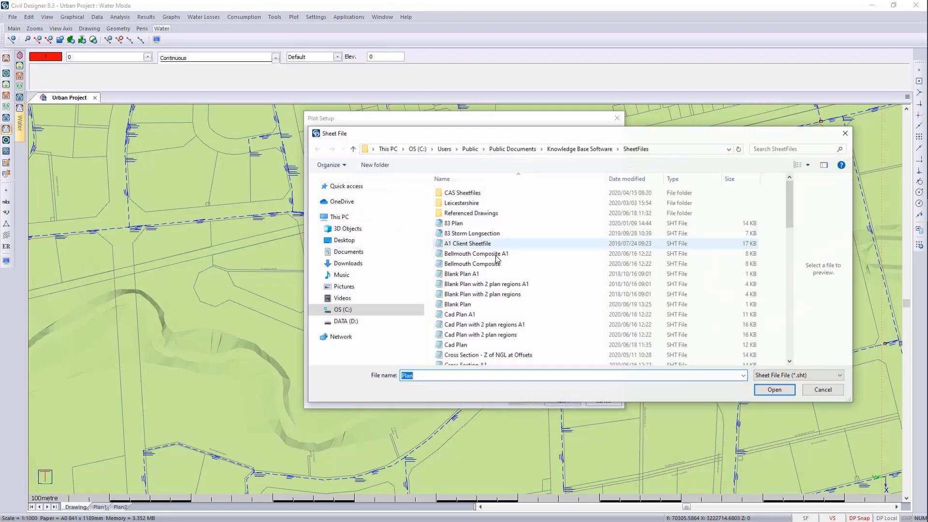
pyautogui.scroll(-10, 478, 348)
pyautogui.click(477, 349)
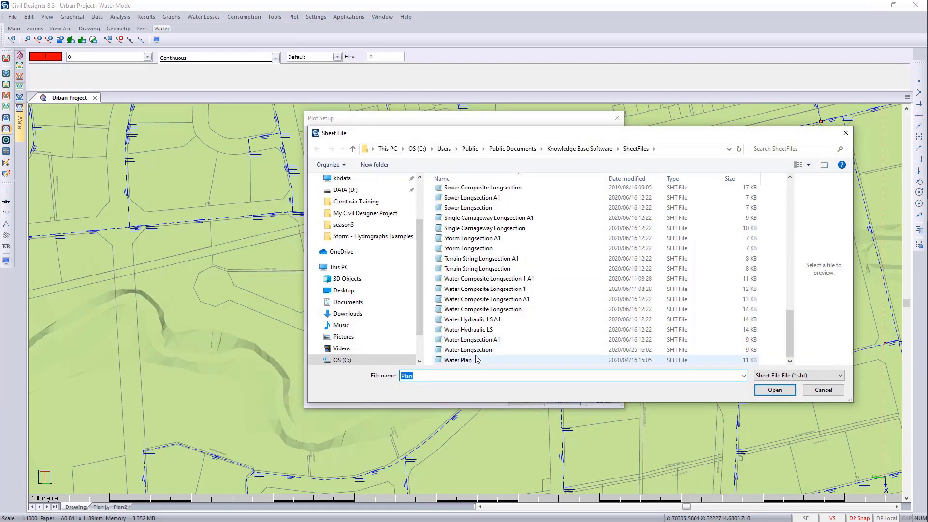
pyautogui.click(774, 391)
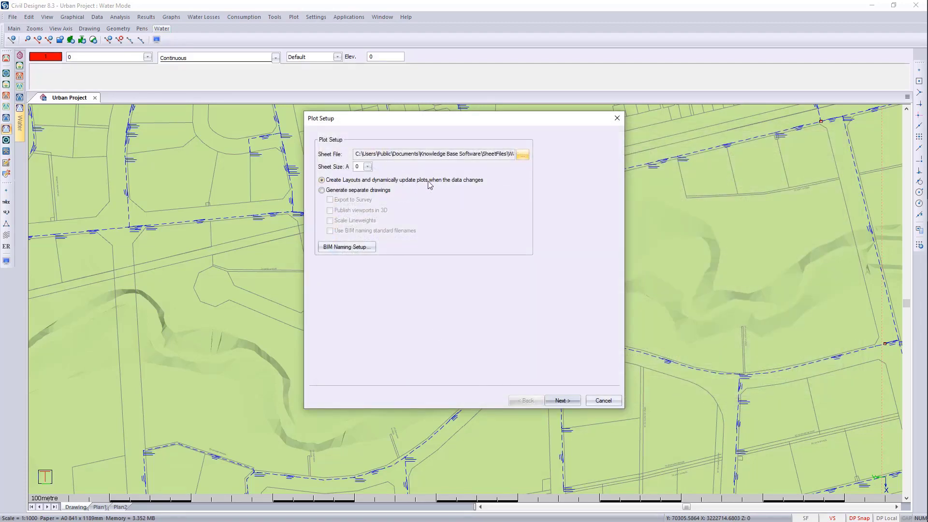
# - Generate the long-section layout for the Demo route at horizontal scale 1000 and vertical scale 200
pyautogui.click(576, 403)
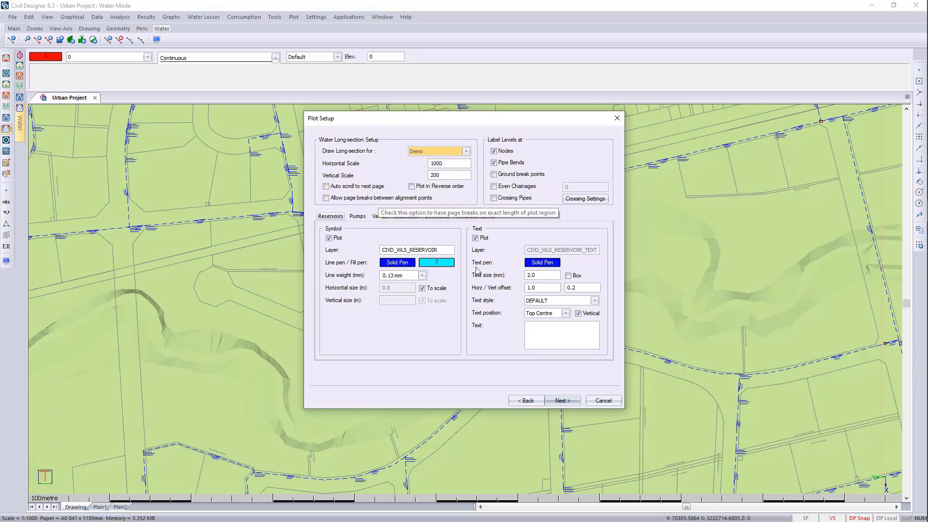
pyautogui.click(564, 400)
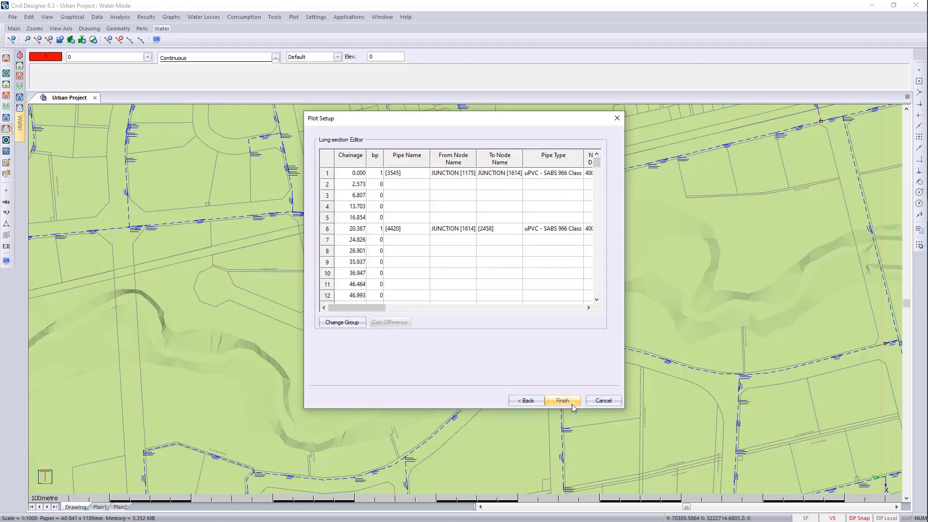
pyautogui.click(573, 403)
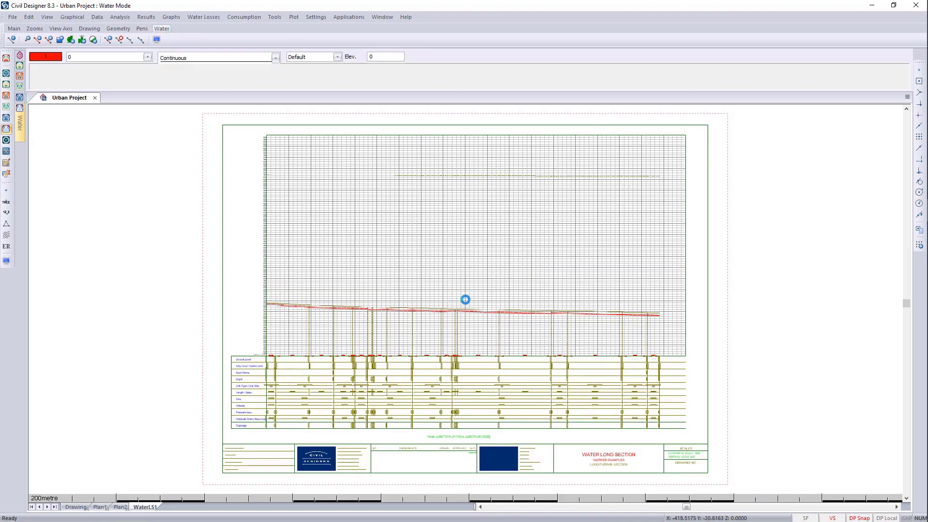
# - Examine the pipe and ground profile along the plotted water long-section
pyautogui.scroll(5, 466, 300)
pyautogui.scroll(-2, 300, 258)
pyautogui.moveTo(783, 291); pyautogui.dragTo(247, 278, button='middle')
pyautogui.moveTo(436, 280); pyautogui.dragTo(187, 281, button='middle')
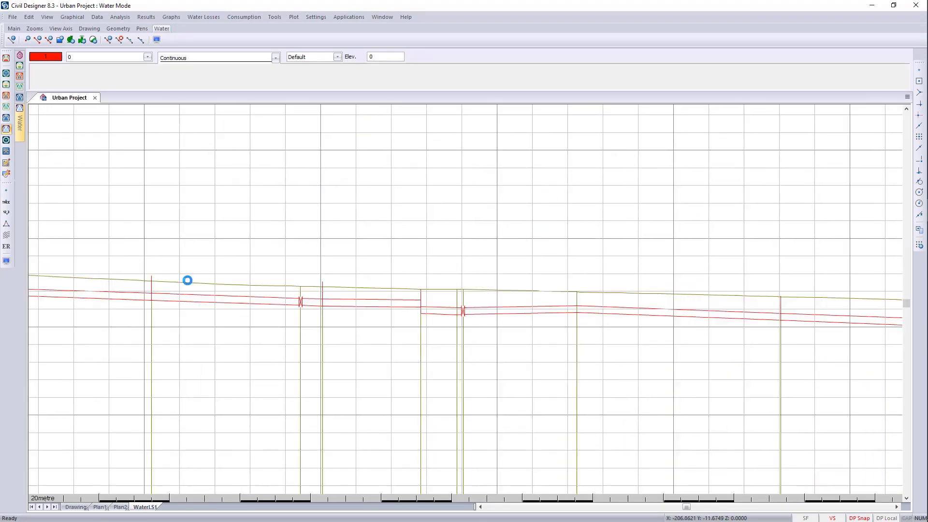
pyautogui.moveTo(739, 303); pyautogui.dragTo(299, 336, button='middle')
pyautogui.moveTo(686, 349); pyautogui.dragTo(412, 381, button='middle')
pyautogui.scroll(-2, 483, 272)
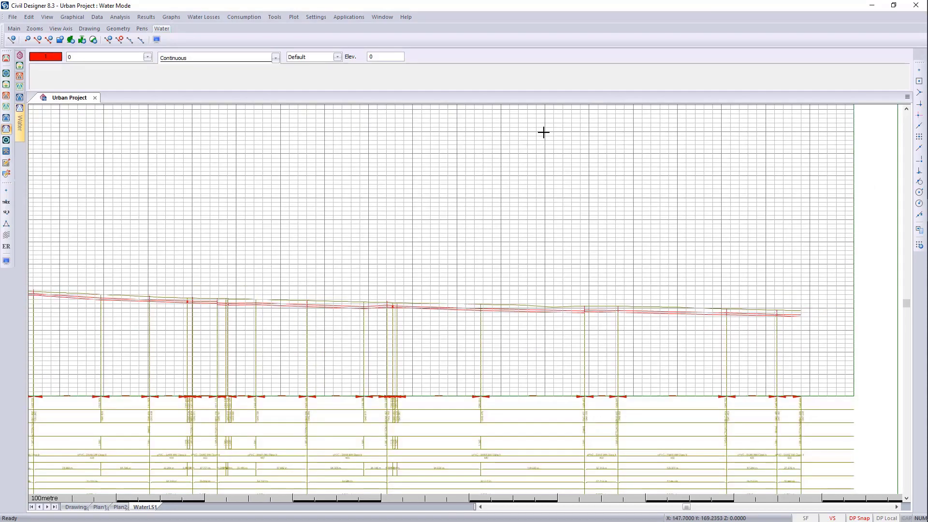
pyautogui.scroll(-2, 456, 284)
pyautogui.scroll(5, 466, 298)
pyautogui.moveTo(385, 309); pyautogui.dragTo(234, 311, button='middle')
# - Examine the flow, velocity, pressure and hydraulic grade rows in the data table beneath the plotted long-section
pyautogui.scroll(-1, 594, 364)
pyautogui.scroll(-1, 463, 306)
pyautogui.moveTo(359, 384); pyautogui.dragTo(387, 275, button='middle')
pyautogui.scroll(2, 252, 389)
pyautogui.moveTo(555, 278); pyautogui.dragTo(478, 320, button='middle')
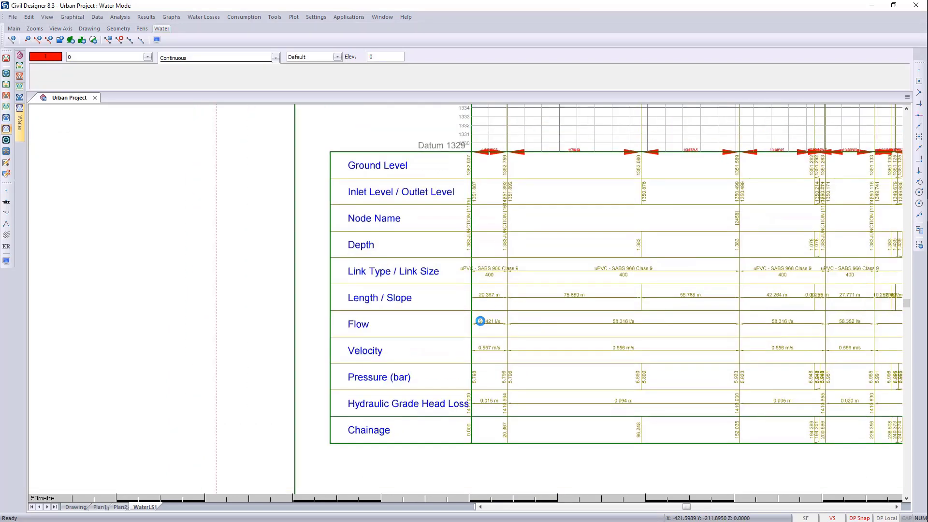
pyautogui.scroll(1, 478, 320)
pyautogui.scroll(-1, 478, 321)
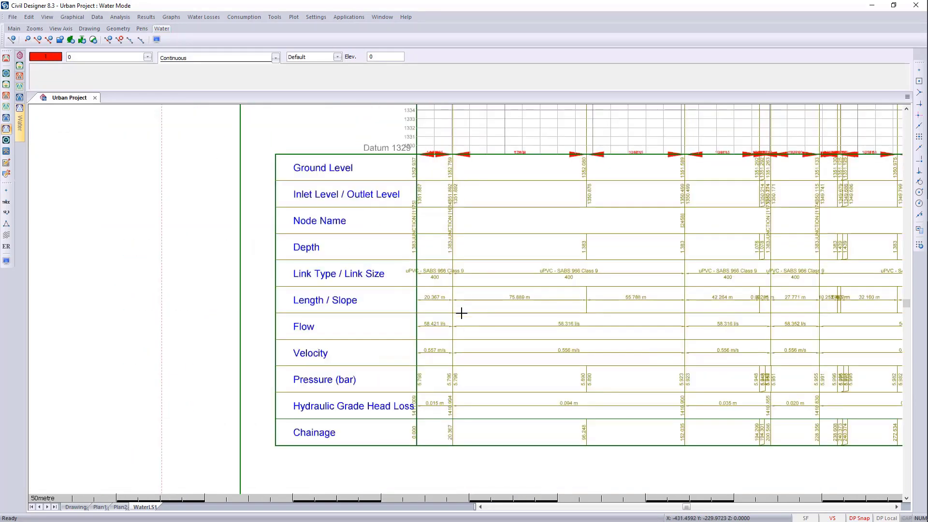
pyautogui.scroll(1, 459, 315)
pyautogui.moveTo(458, 317); pyautogui.dragTo(504, 261, button='middle')
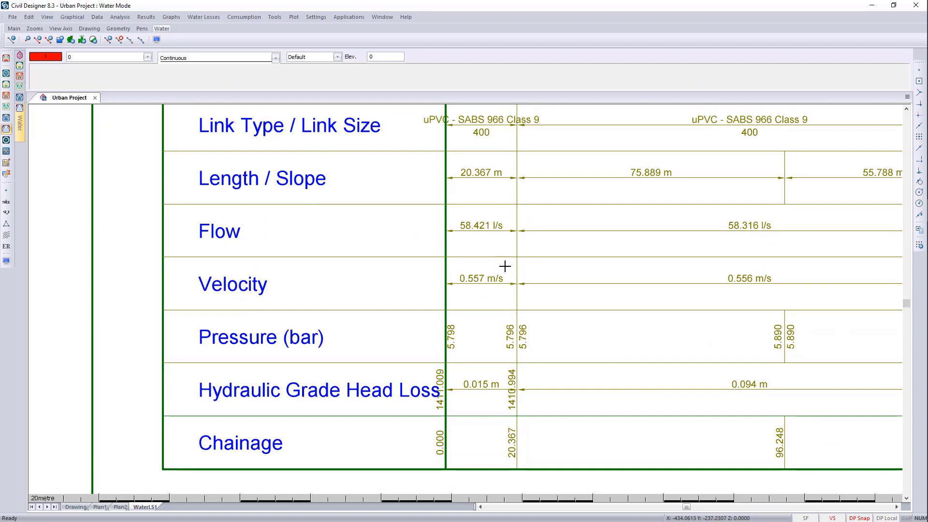
# - Select the 08:15 results of the latest time simulation and force a dynamic update of the long-section plot
pyautogui.moveTo(22, 129)
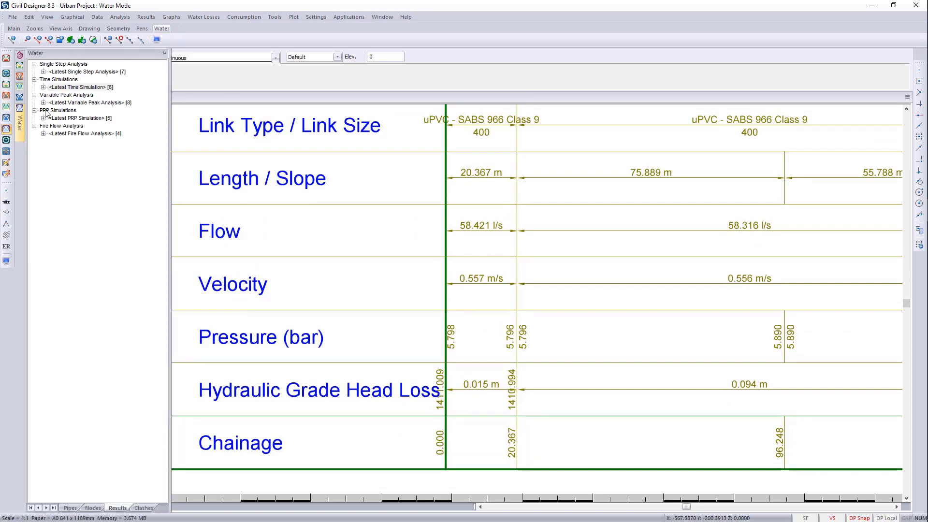
pyautogui.doubleClick(73, 87)
pyautogui.click(65, 134)
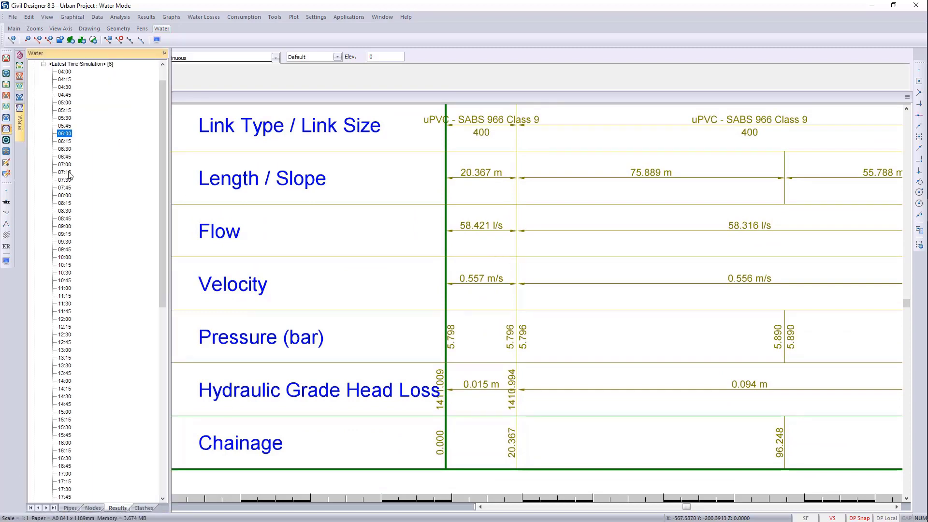
pyautogui.click(64, 203)
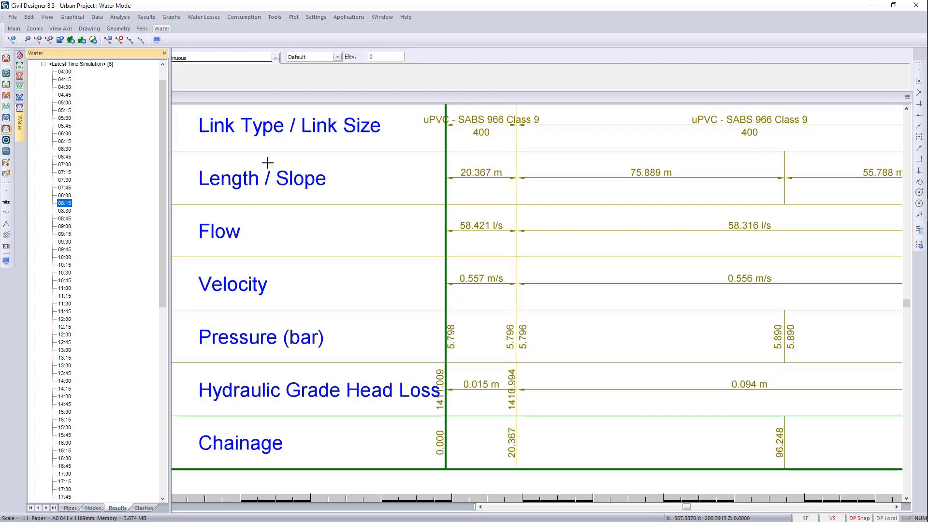
pyautogui.click(294, 17)
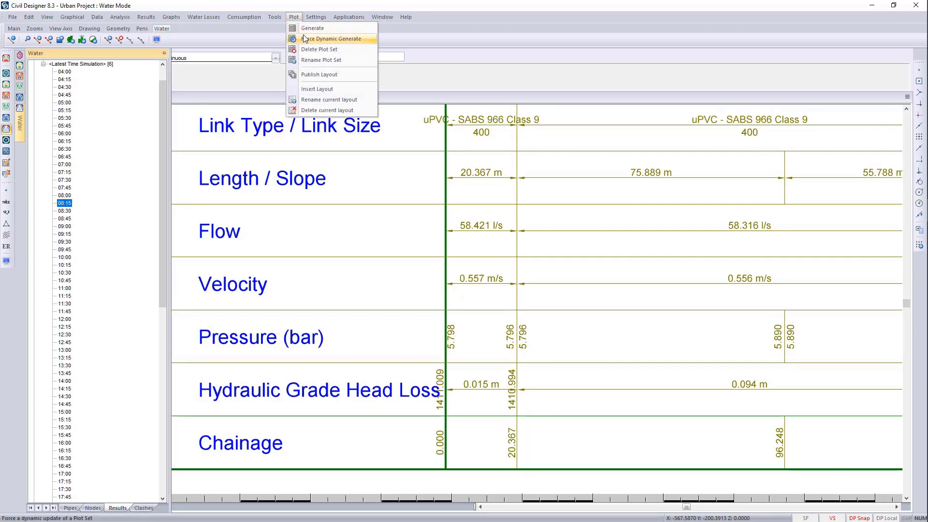
pyautogui.click(305, 39)
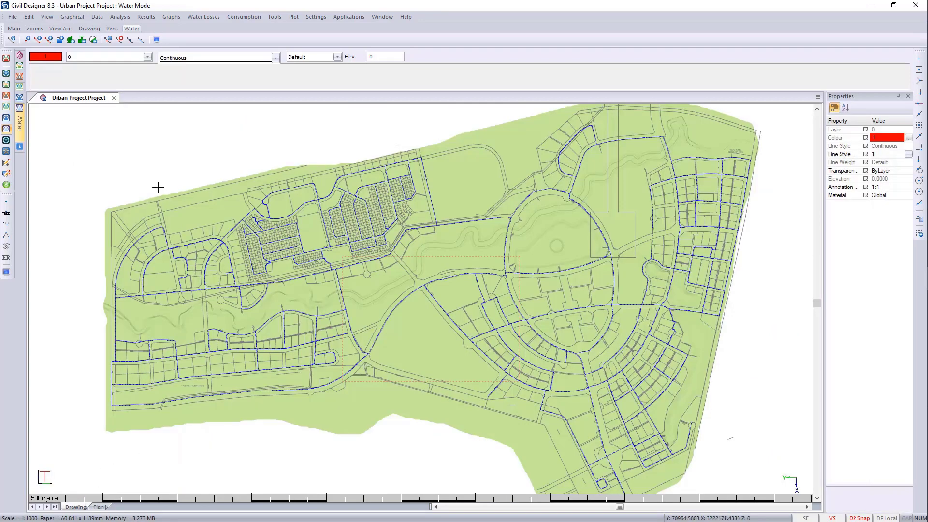
# - Calculate the water network's quantities and review pipe lengths, excavation lengths, excavation volumes and bedding volumes
pyautogui.click(129, 19)
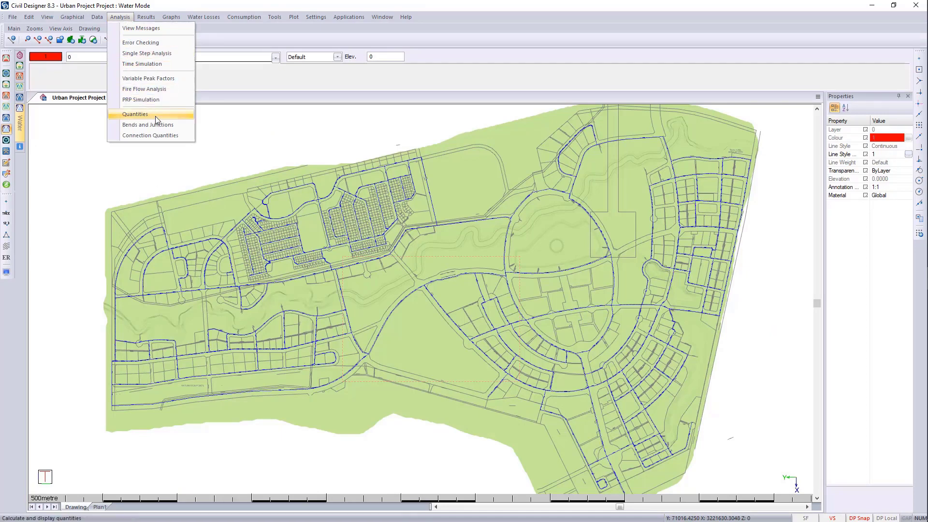
pyautogui.click(155, 116)
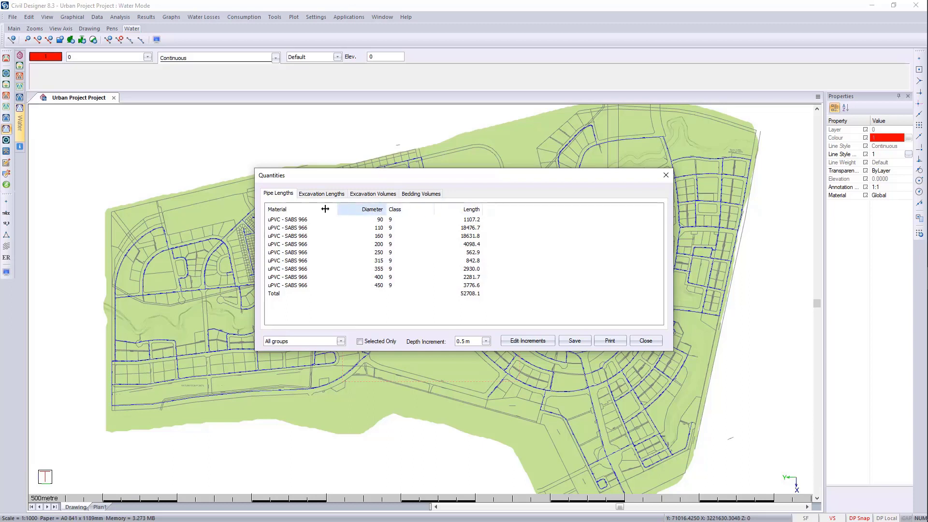
pyautogui.click(322, 194)
pyautogui.click(383, 197)
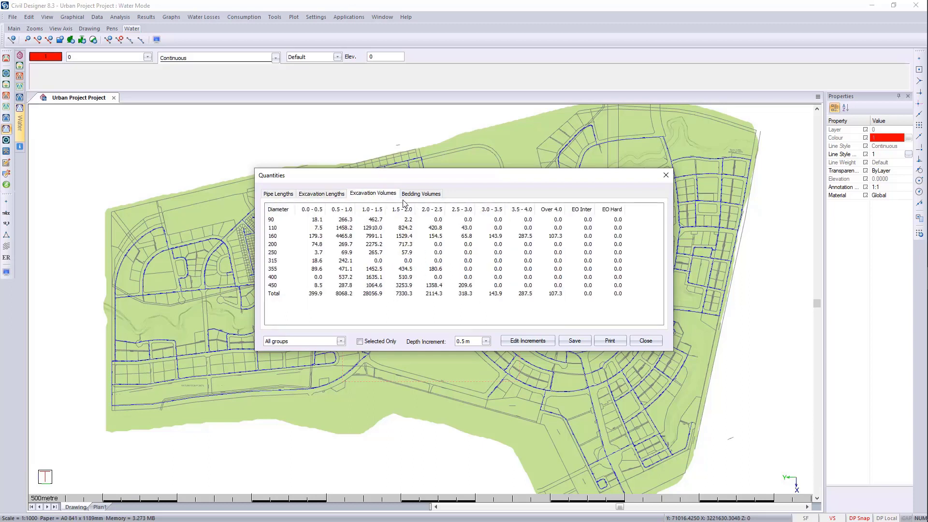
pyautogui.click(423, 199)
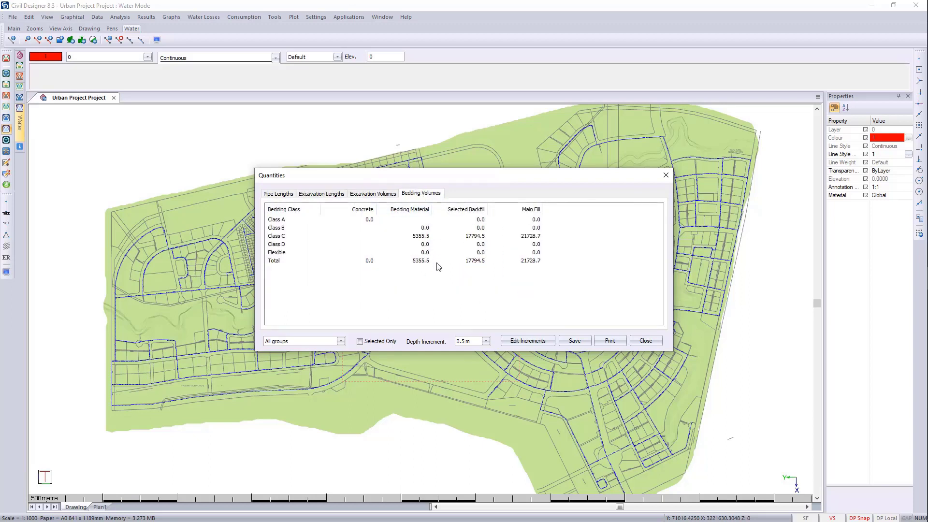
pyautogui.click(666, 175)
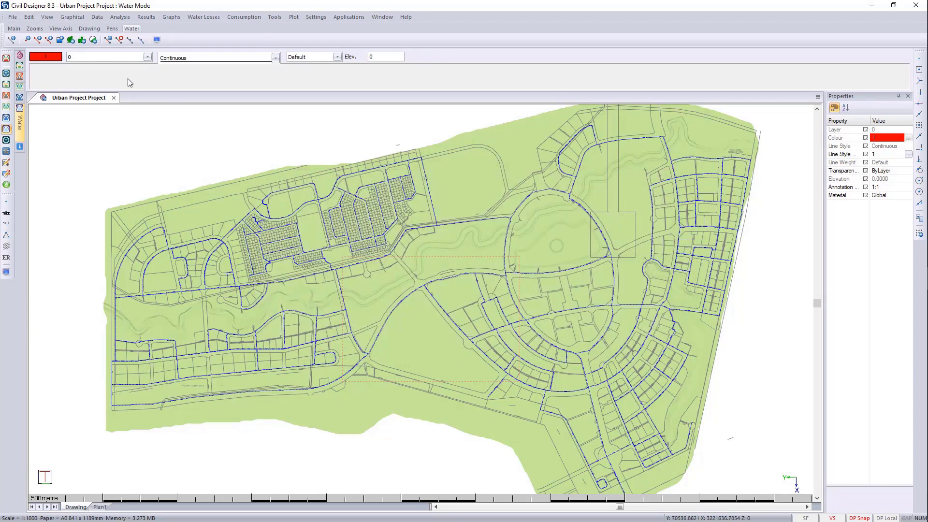
# - List the water network's bends and junctions and review bends along pipes, bends in nodes, junctions and the bend and other-fittings summaries
pyautogui.click(116, 17)
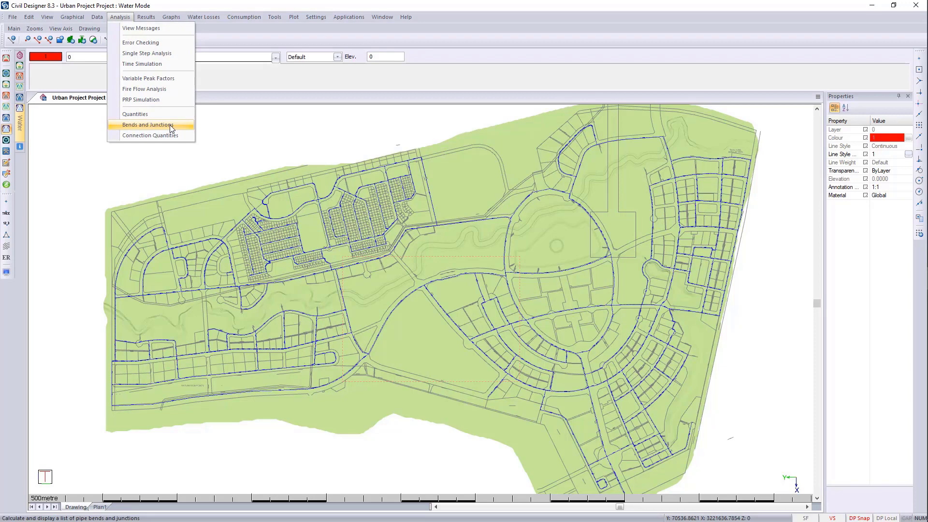
pyautogui.click(147, 125)
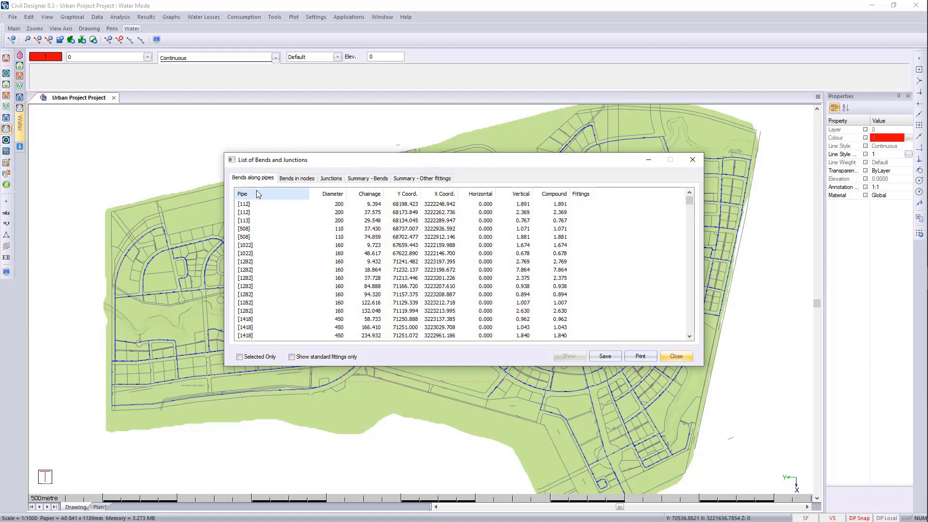
pyautogui.click(303, 179)
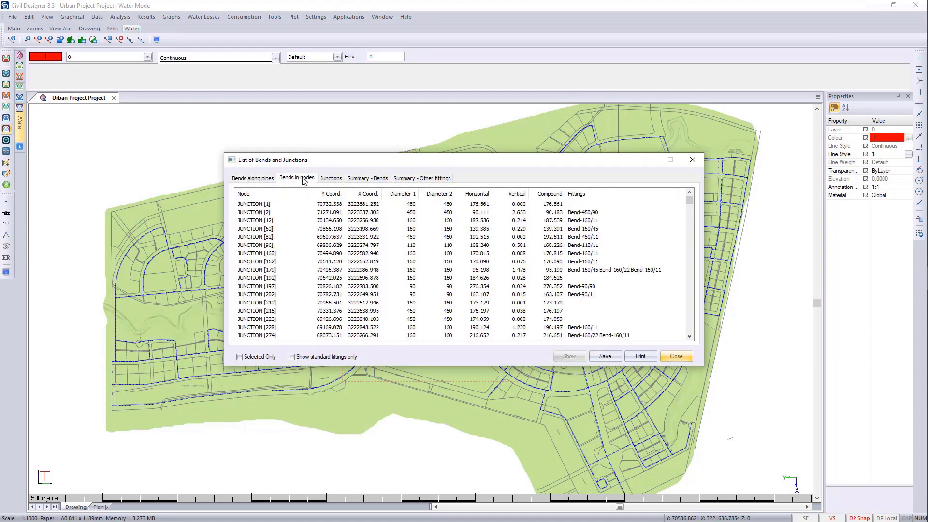
pyautogui.click(334, 182)
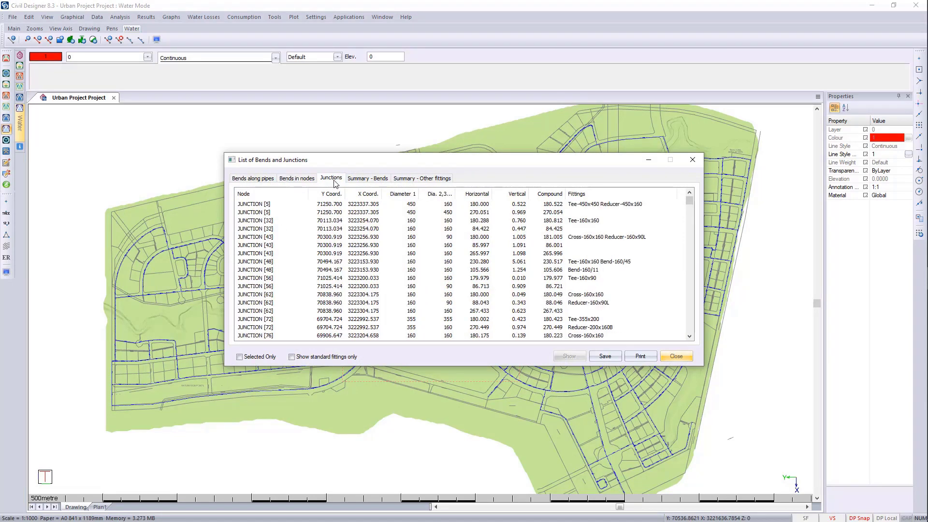
pyautogui.click(360, 180)
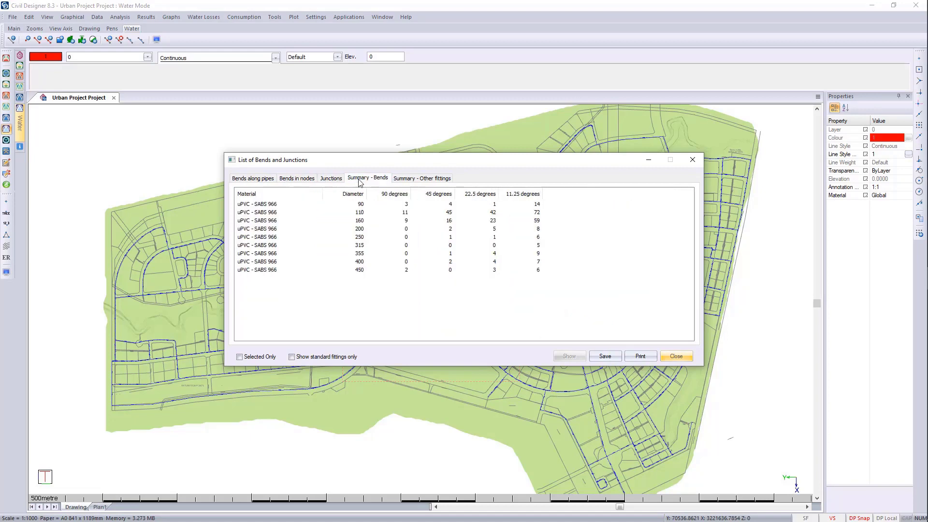
pyautogui.click(414, 179)
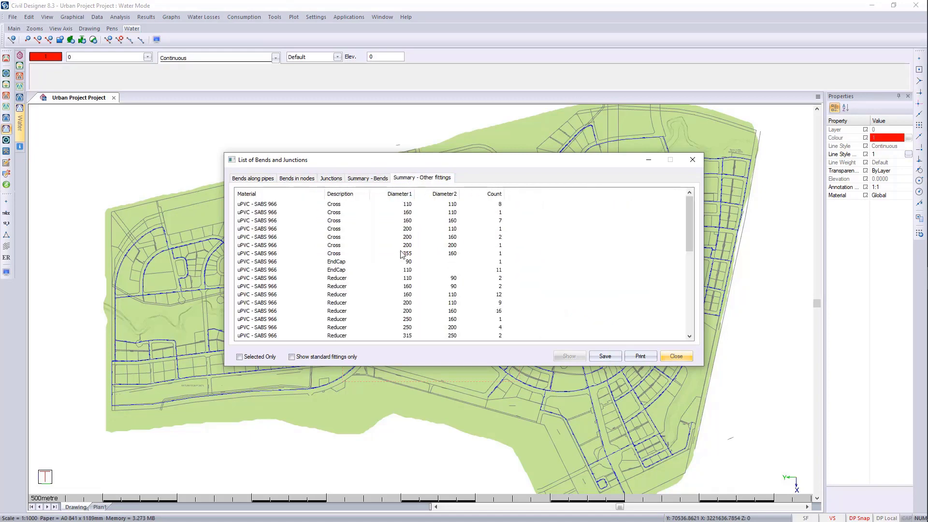
pyautogui.scroll(-10, 382, 271)
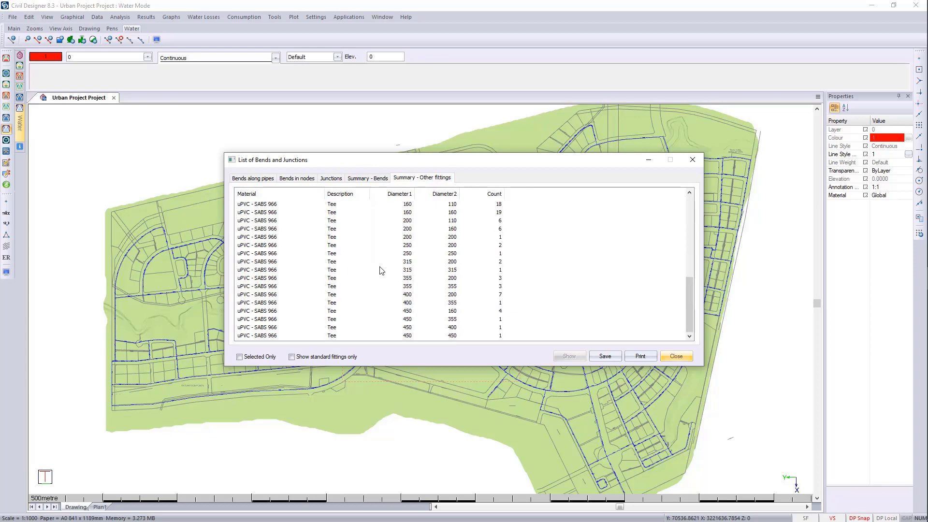
pyautogui.click(676, 357)
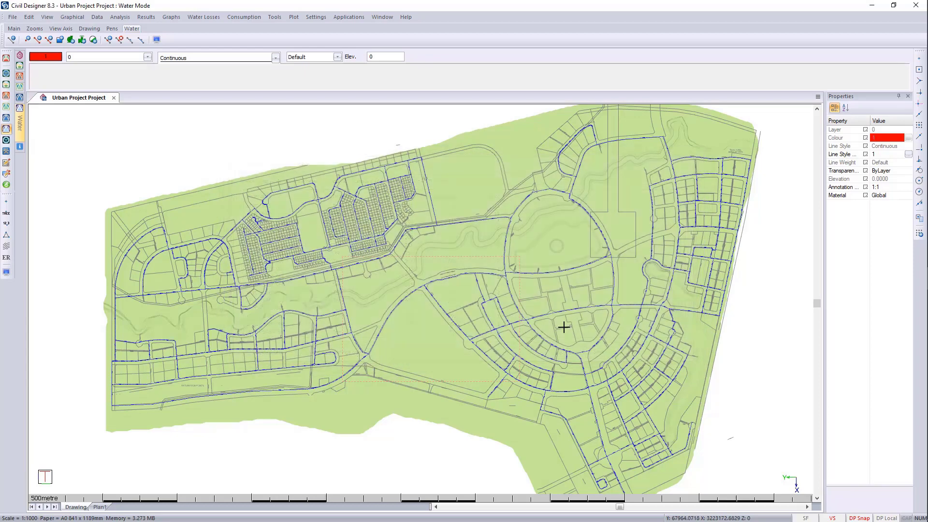
# - Calculate the water connection quantities and review the number of connections, number of saddles and pipe lengths
pyautogui.click(121, 17)
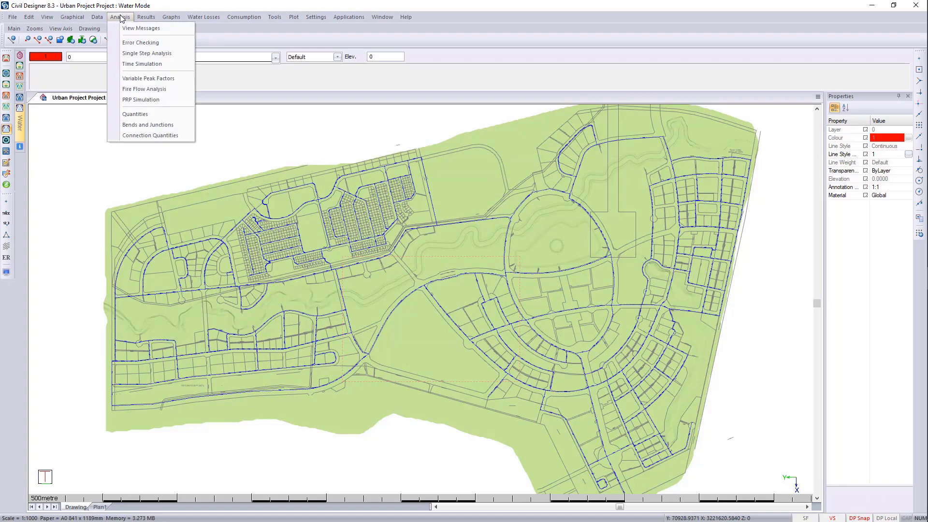
pyautogui.click(169, 136)
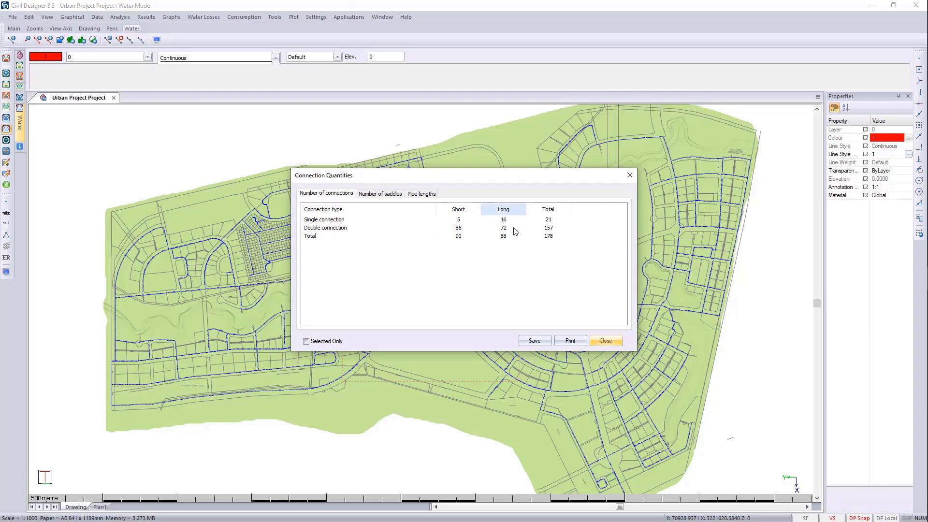
pyautogui.click(382, 194)
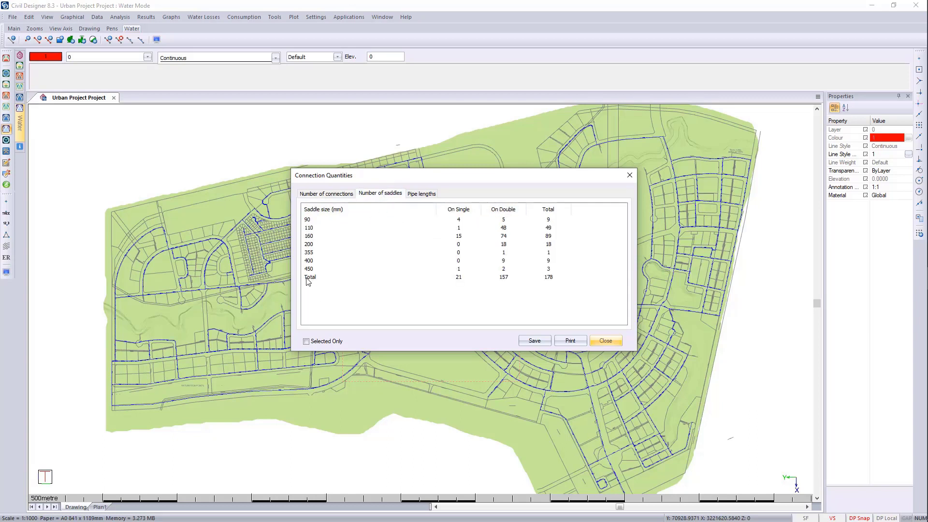
pyautogui.click(425, 194)
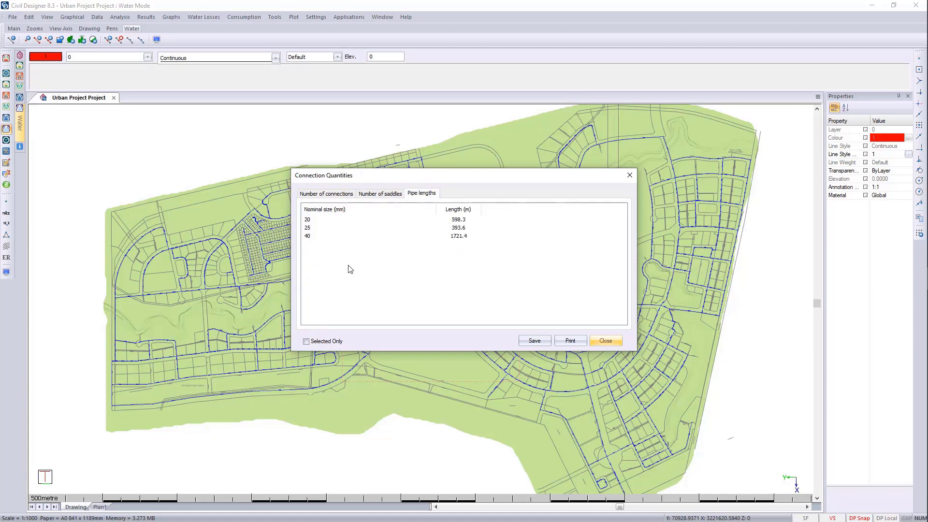
pyautogui.click(614, 340)
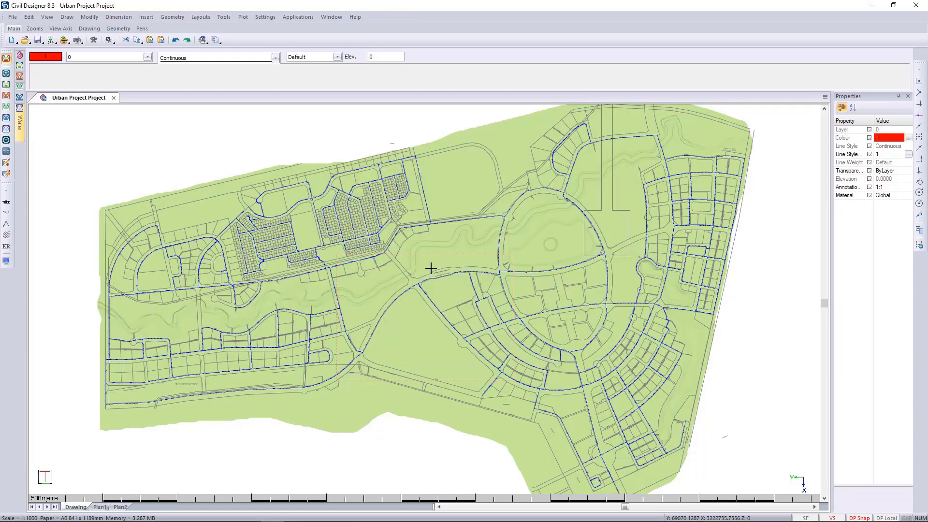
# - Close the Urban Project drawing without saving the drawing or its water data
pyautogui.click(113, 98)
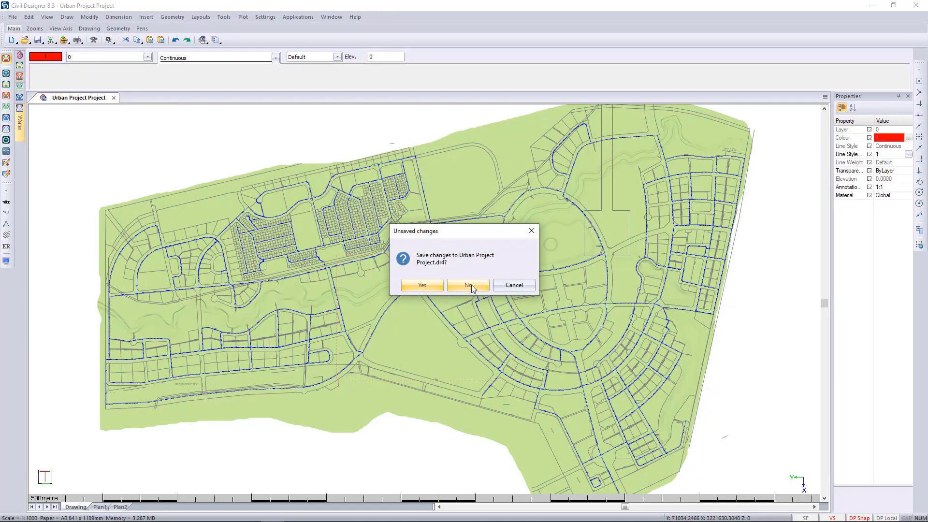
pyautogui.click(469, 285)
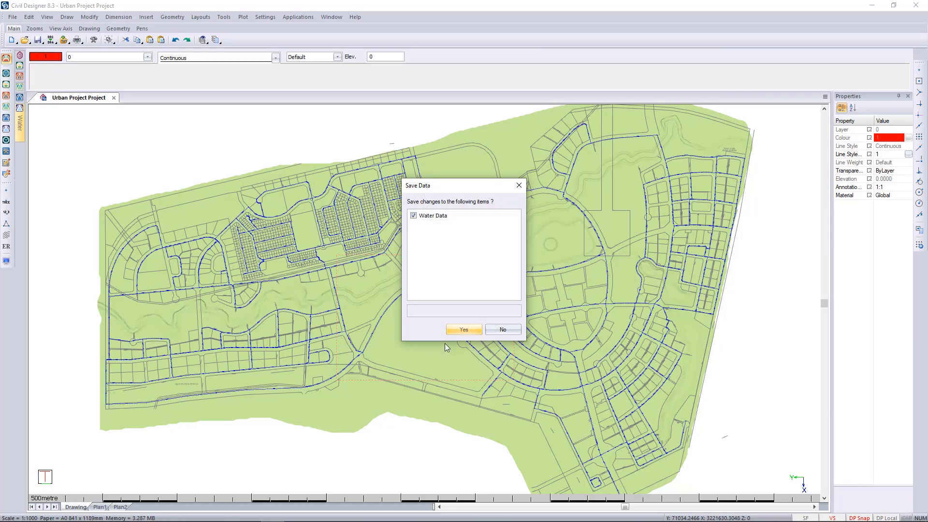
pyautogui.click(500, 329)
# - Open Tutor Project from Design Centre > Civil Designer to BIM360 > Civil Designer Datasets and hide the object properties display
pyautogui.click(12, 17)
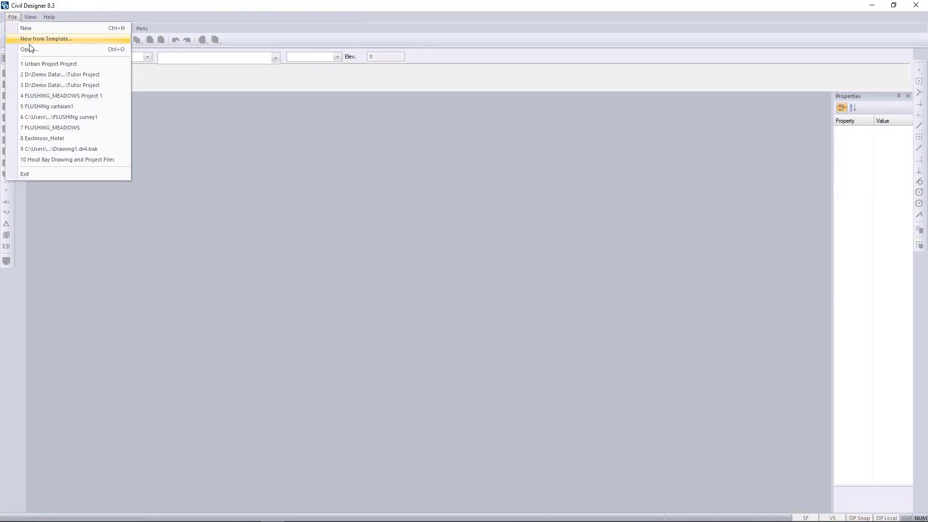
pyautogui.click(155, 109)
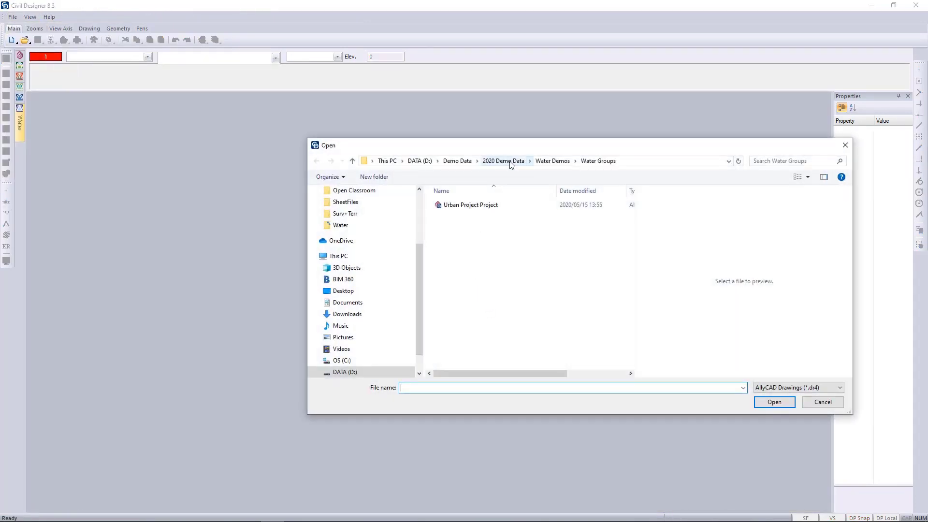
pyautogui.click(507, 161)
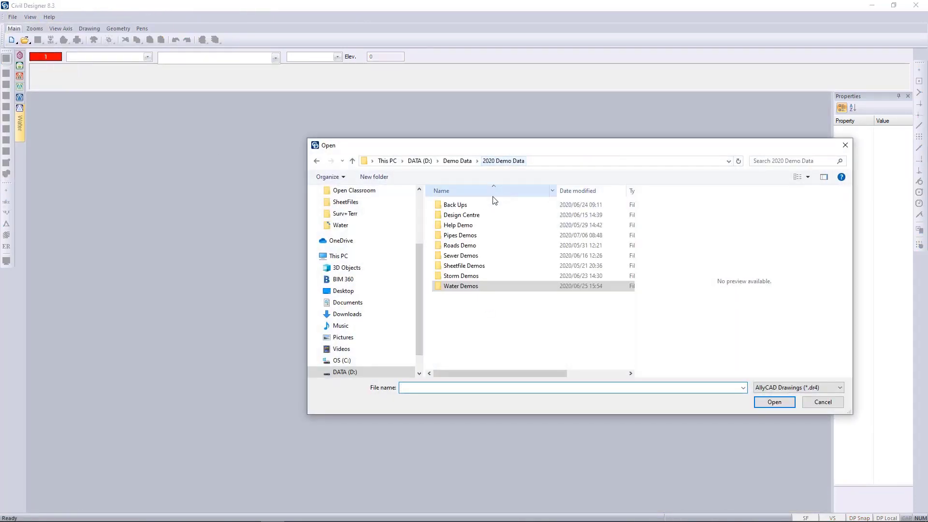
pyautogui.doubleClick(464, 216)
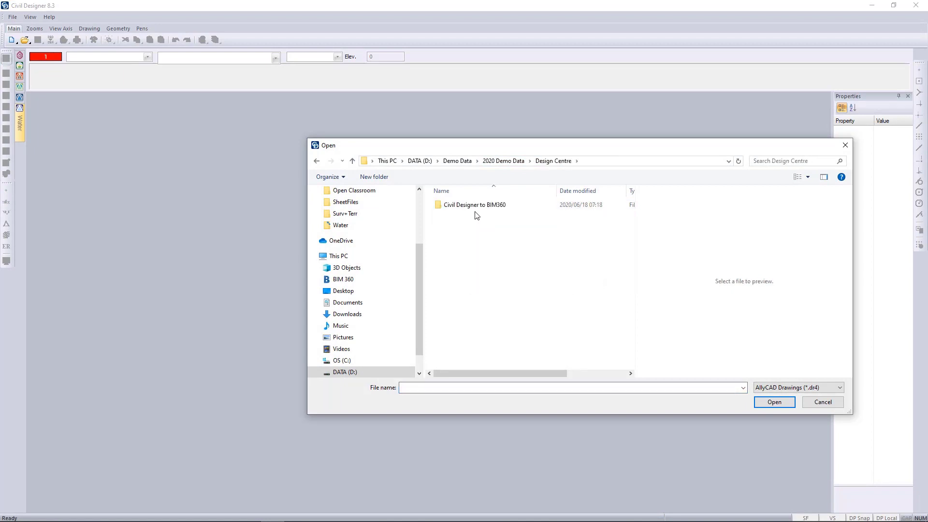
pyautogui.doubleClick(477, 211)
pyautogui.doubleClick(477, 215)
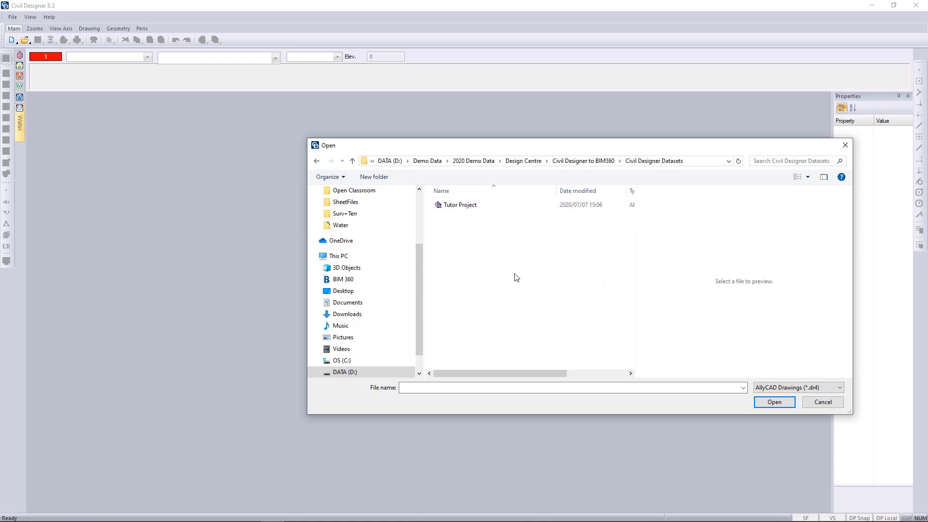
pyautogui.doubleClick(468, 205)
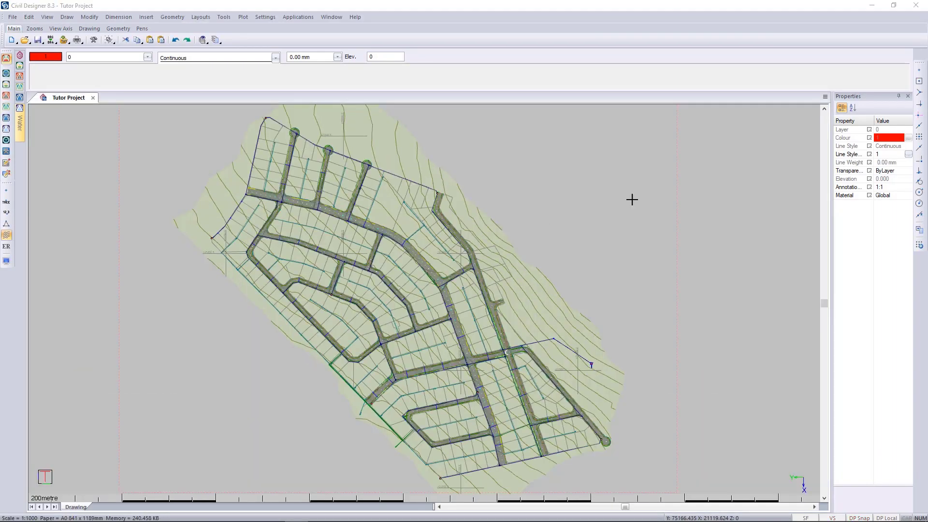
pyautogui.click(908, 95)
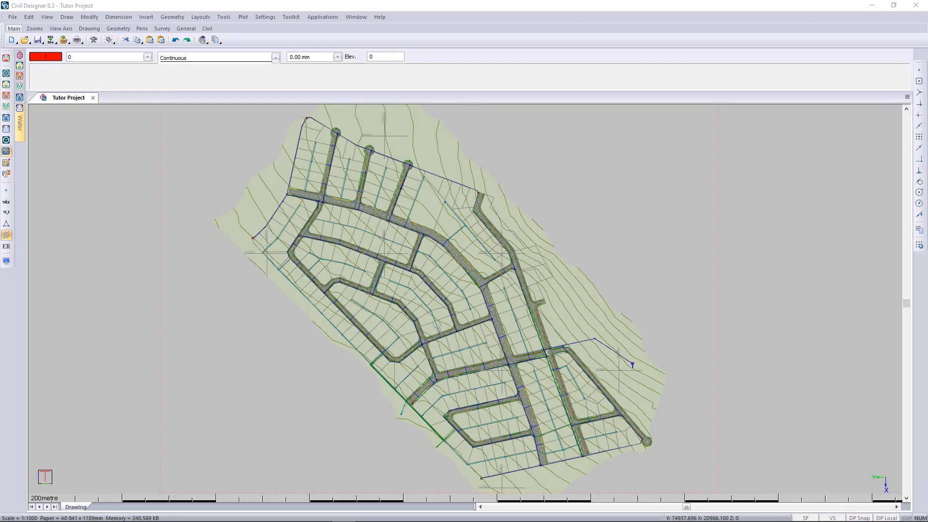
# - View the BIM 360 desktop connector search results in the browser and the Urban Project's BIM 360 Project Files folder in File Explorer
pyautogui.moveTo(927, 99); pyautogui.dragTo(553, 48)
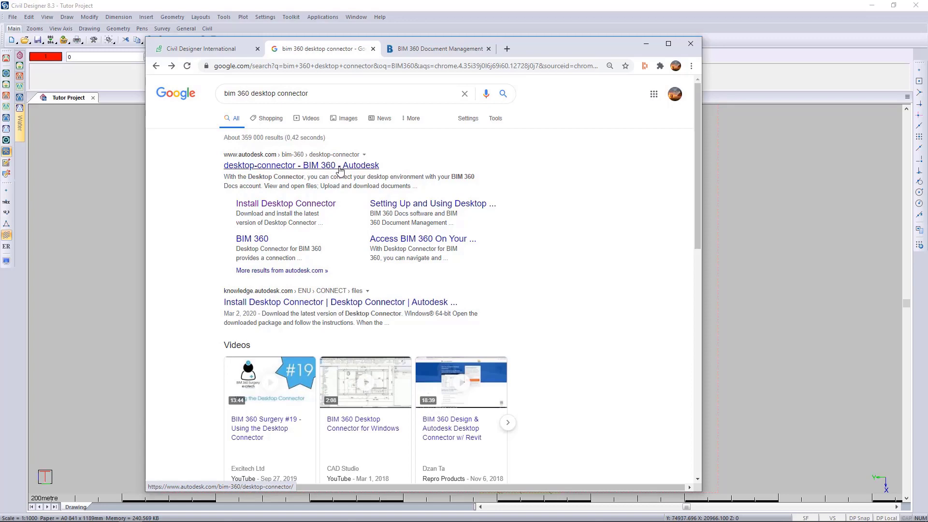
pyautogui.moveTo(549, 41)
pyautogui.mouseDown()
pyautogui.moveTo(696, 93)
pyautogui.moveTo(927, 97)
pyautogui.mouseUp()
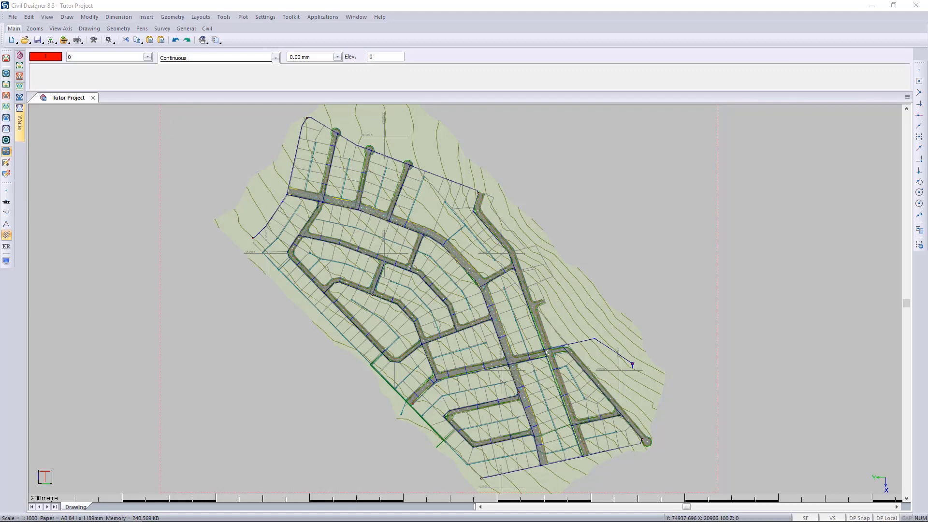
pyautogui.moveTo(927, 145)
pyautogui.mouseDown()
pyautogui.moveTo(286, 81)
pyautogui.moveTo(229, 84)
pyautogui.mouseUp()
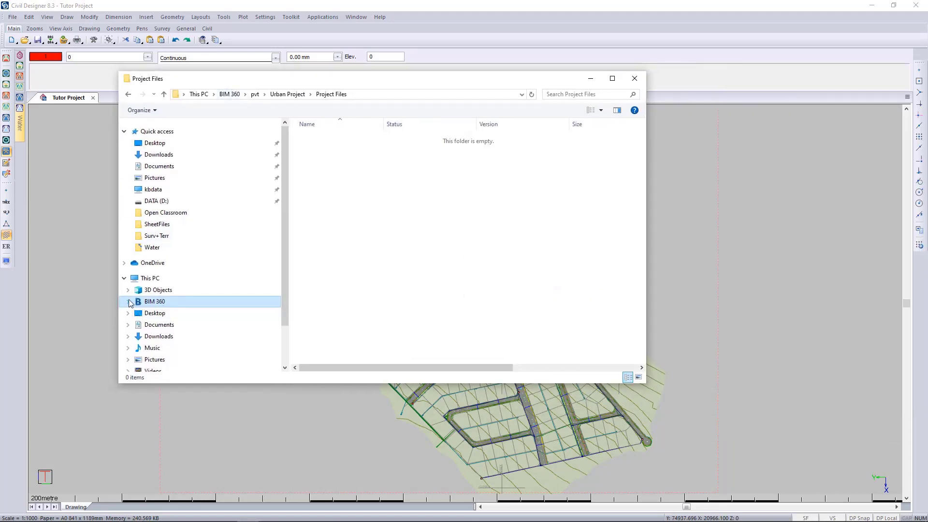
pyautogui.click(129, 304)
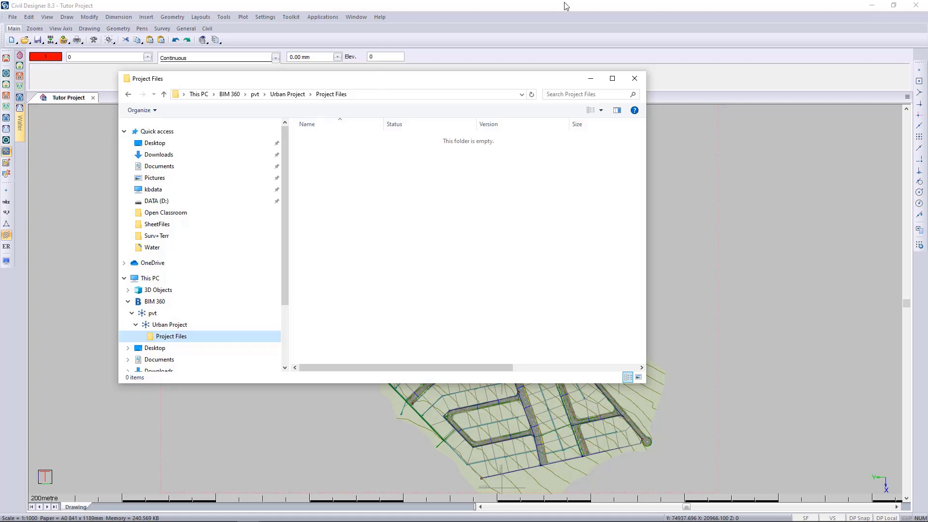
pyautogui.moveTo(419, 85); pyautogui.dragTo(464, 92)
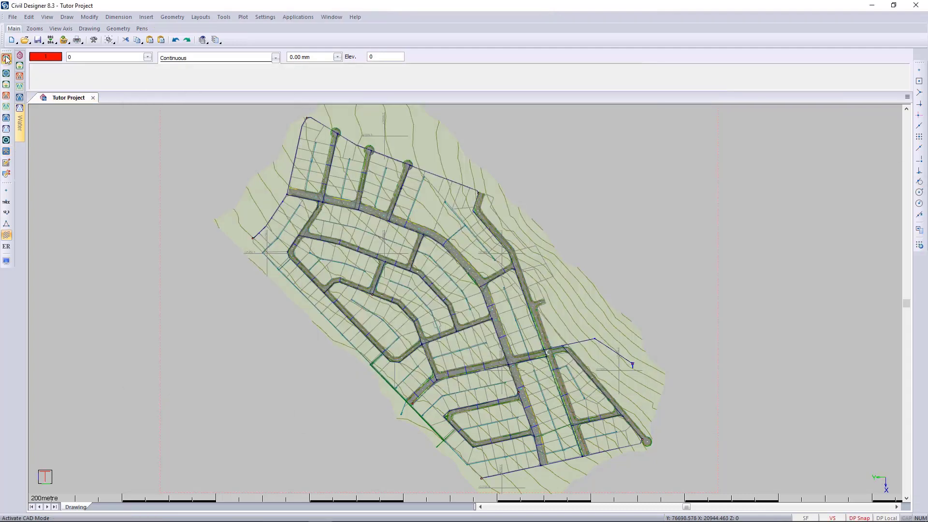
# - Start an IFC export of the Tutor Project, including Terrain and Stormwater and excluding Water
pyautogui.click(12, 17)
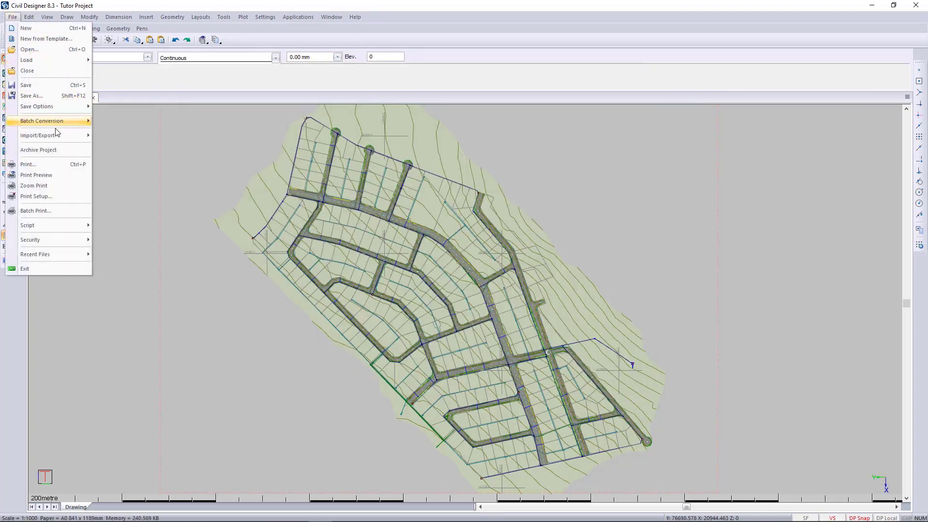
pyautogui.moveTo(58, 138)
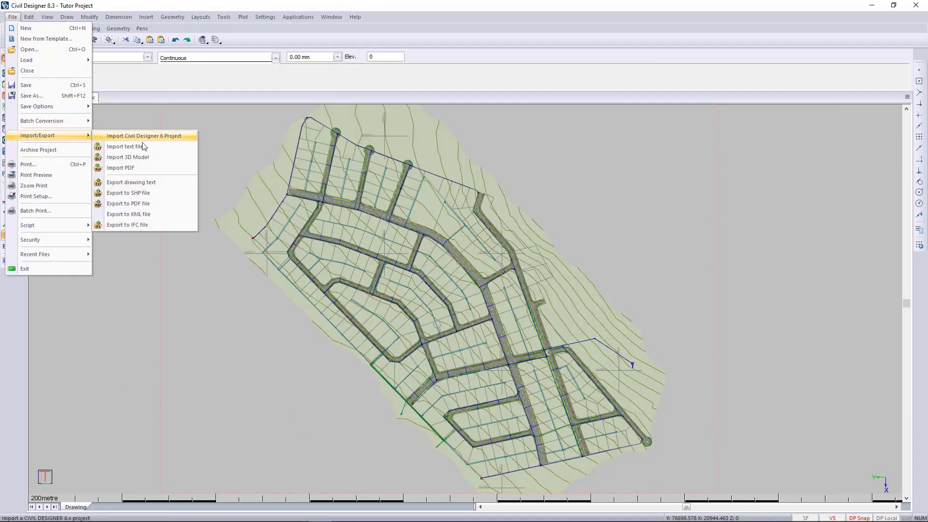
pyautogui.click(167, 224)
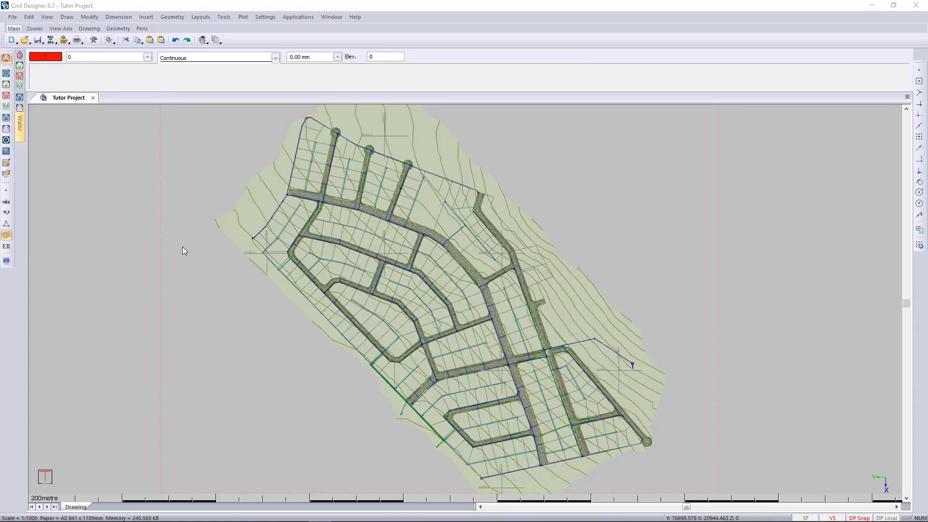
pyautogui.scroll(-5, 392, 162)
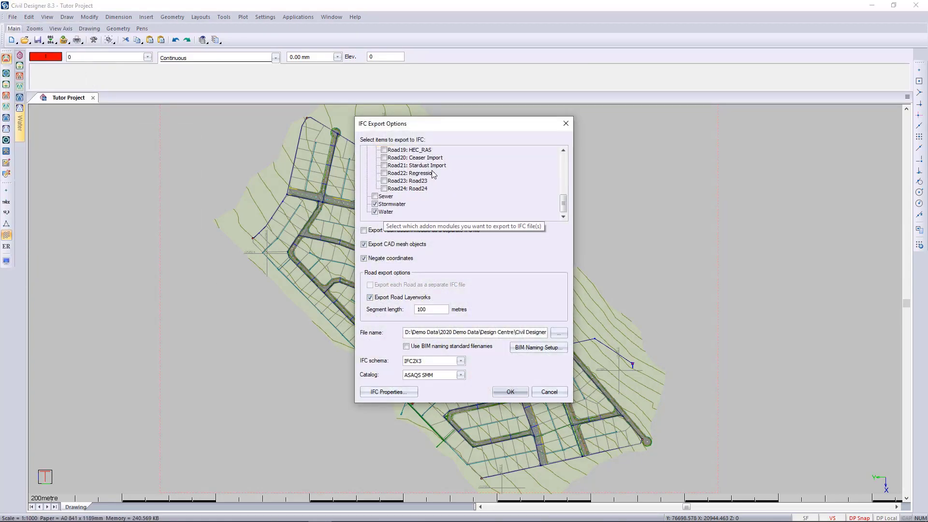
pyautogui.scroll(6, 369, 165)
pyautogui.click(367, 157)
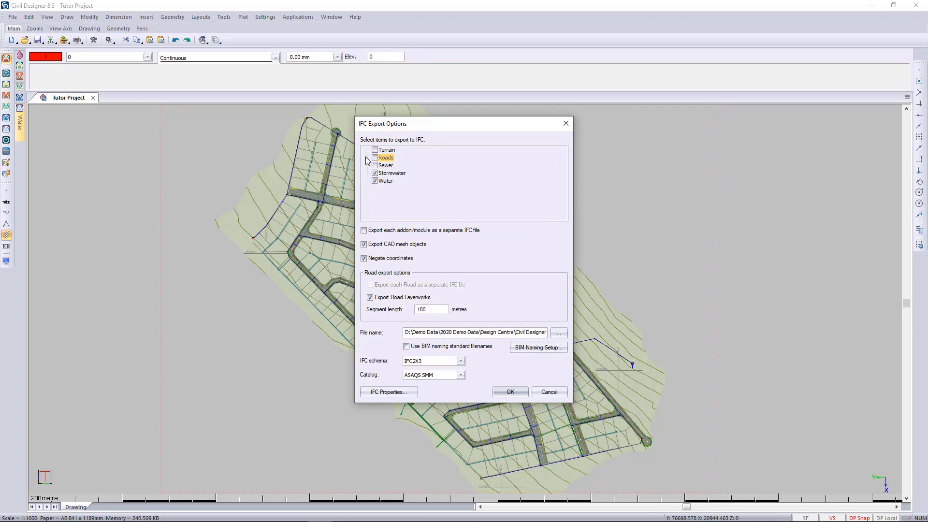
pyautogui.click(375, 150)
pyautogui.click(375, 181)
pyautogui.click(376, 181)
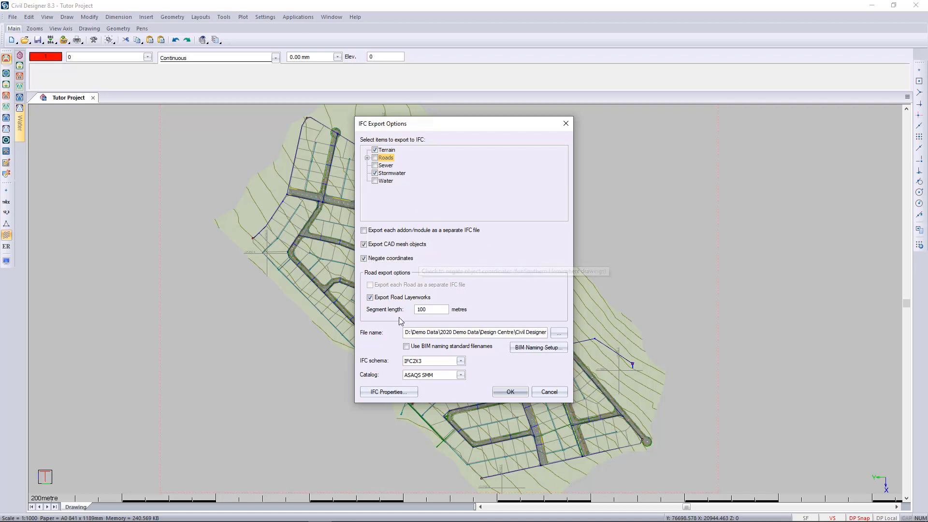
# - Exclude road layerworks from the export and set the output folder to BIM 360 > pvt > Urban Project > Project Files
pyautogui.click(390, 299)
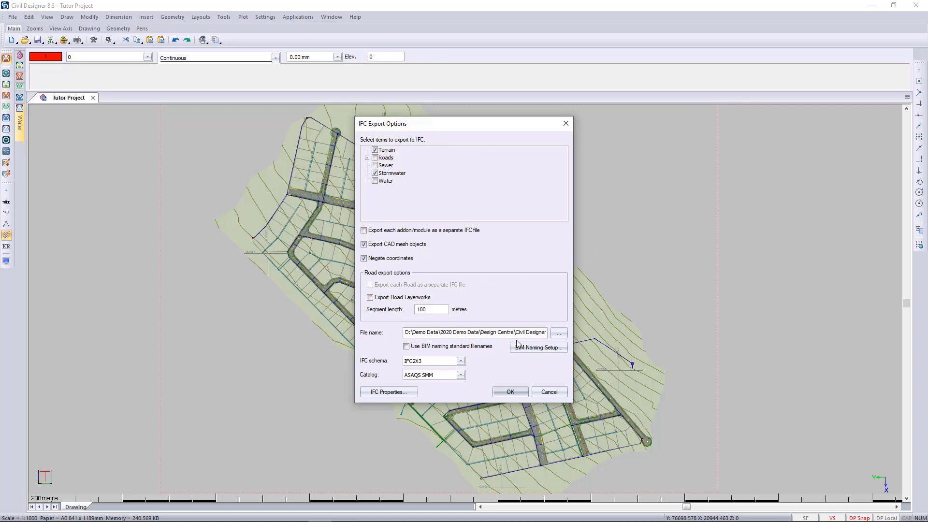
pyautogui.click(558, 334)
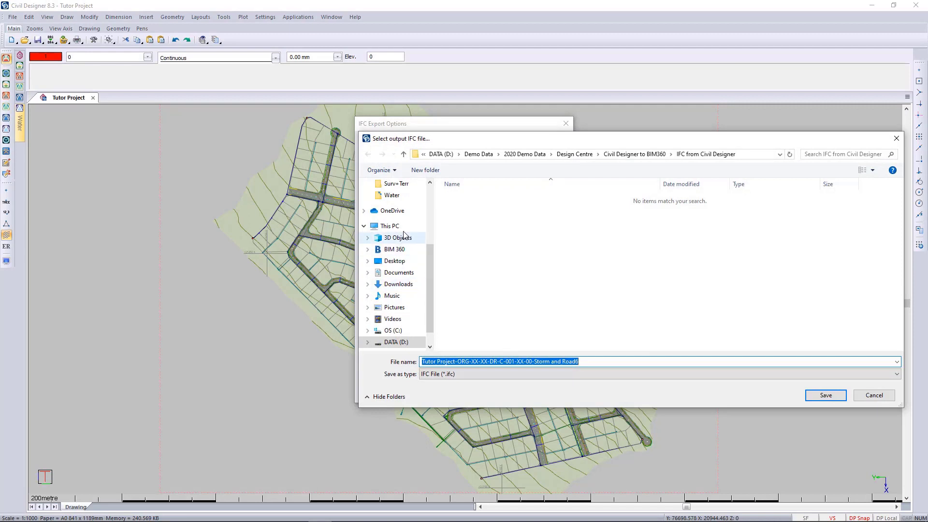
pyautogui.click(392, 250)
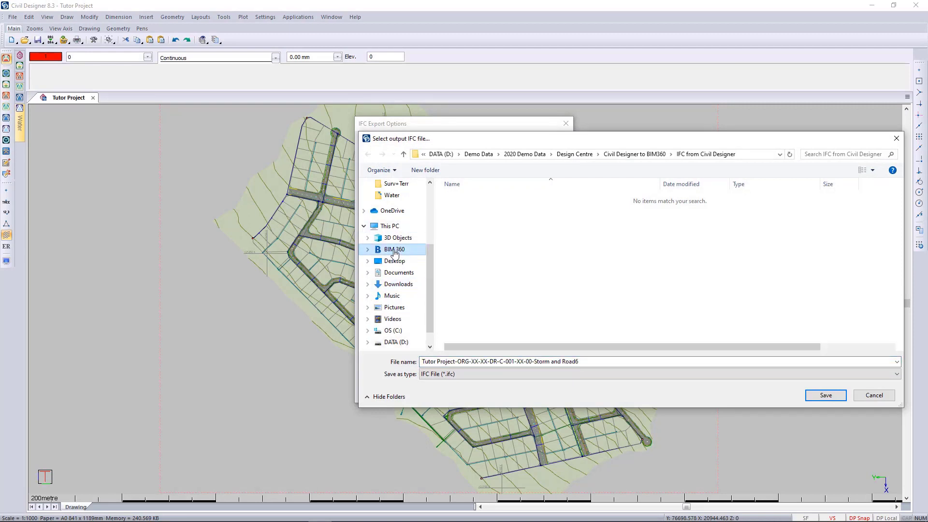
pyautogui.doubleClick(465, 199)
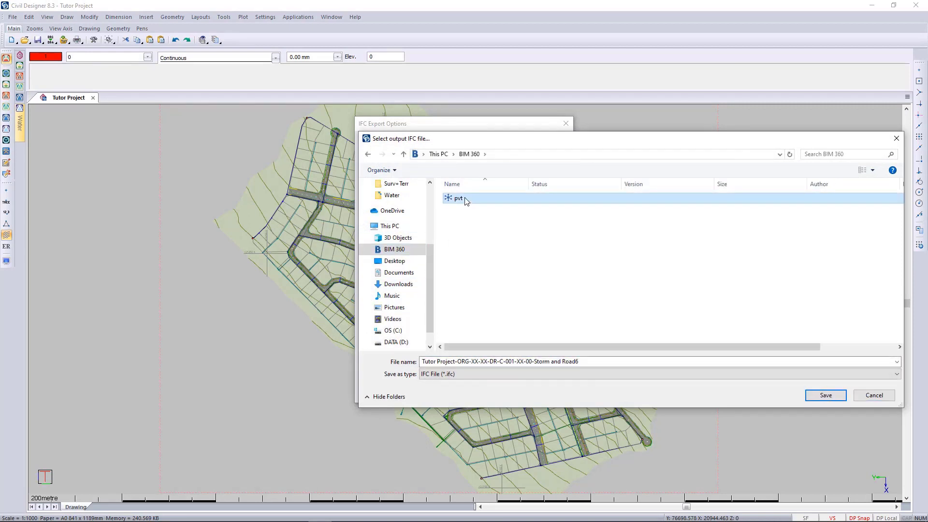
pyautogui.doubleClick(466, 199)
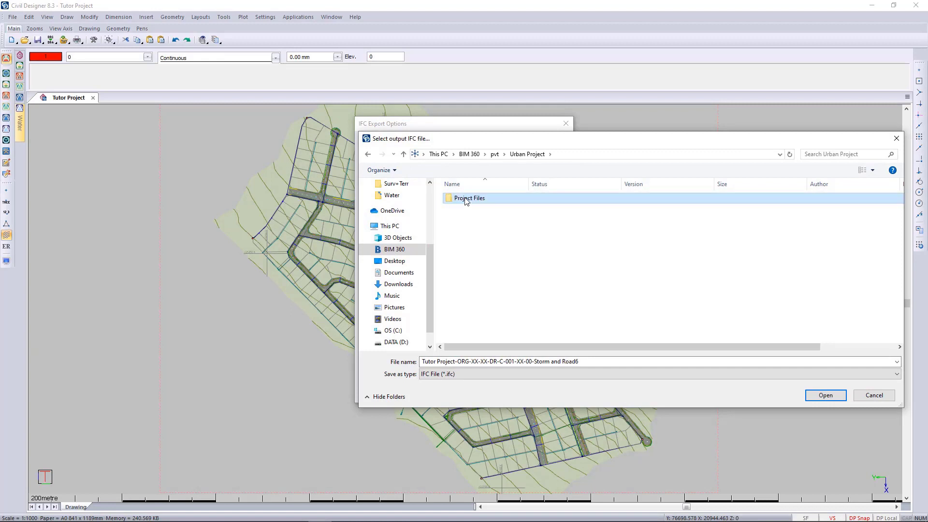
pyautogui.doubleClick(466, 199)
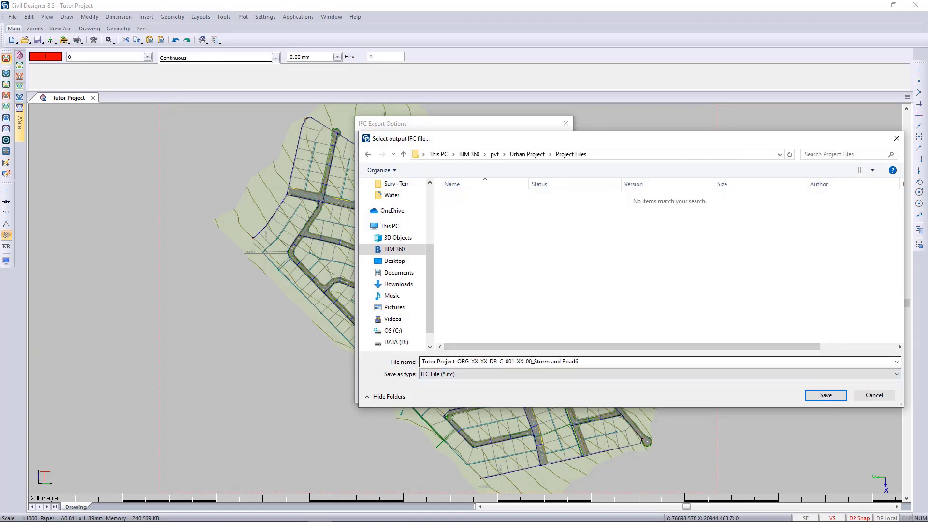
# - Name the output file Tutor Project-ORG-XX-XX-DR-C-001-XX-00 NGL and Storm and run the IFC export
pyautogui.click(557, 361)
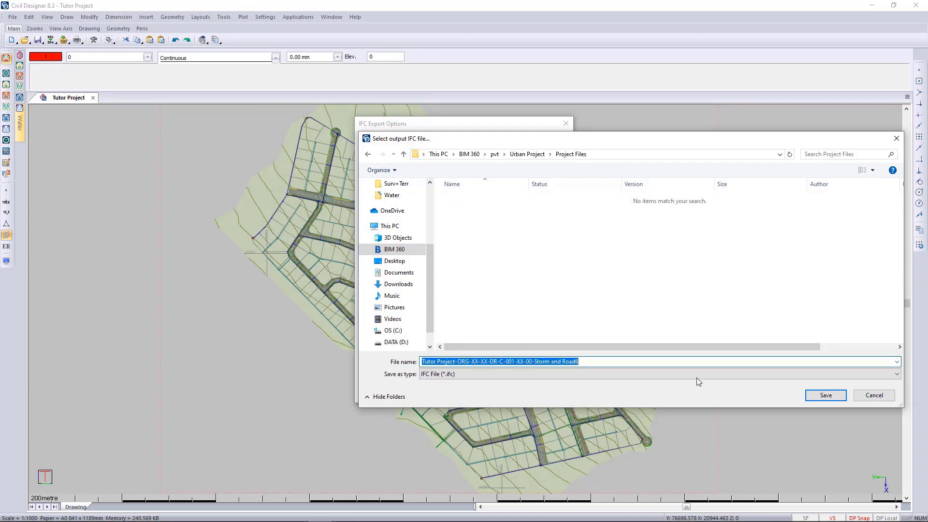
pyautogui.click(595, 362)
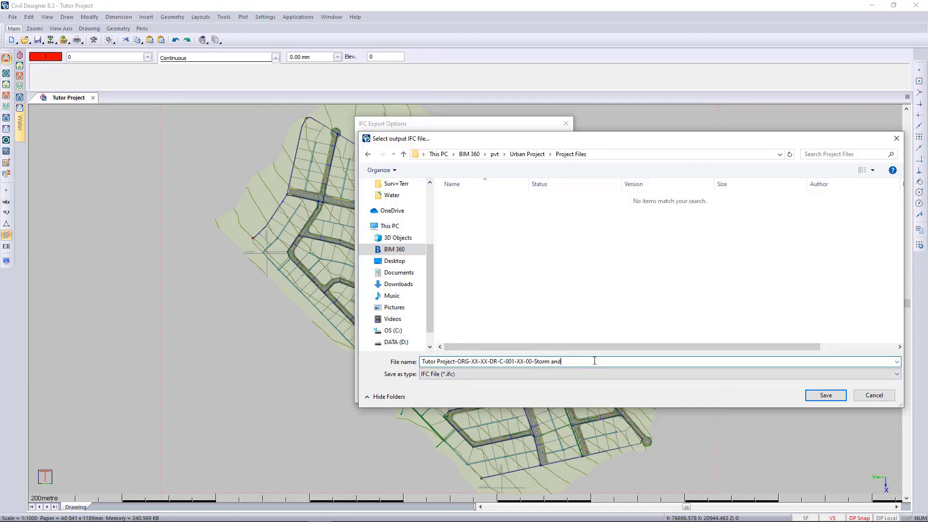
pyautogui.press('BackSpace')
pyautogui.press('BackSpace')
pyautogui.press('BackSpace')
pyautogui.press('BackSpace')
pyautogui.press('BackSpace')
pyautogui.press('BackSpace')
pyautogui.write('NGL and Storm')
pyautogui.click(842, 395)
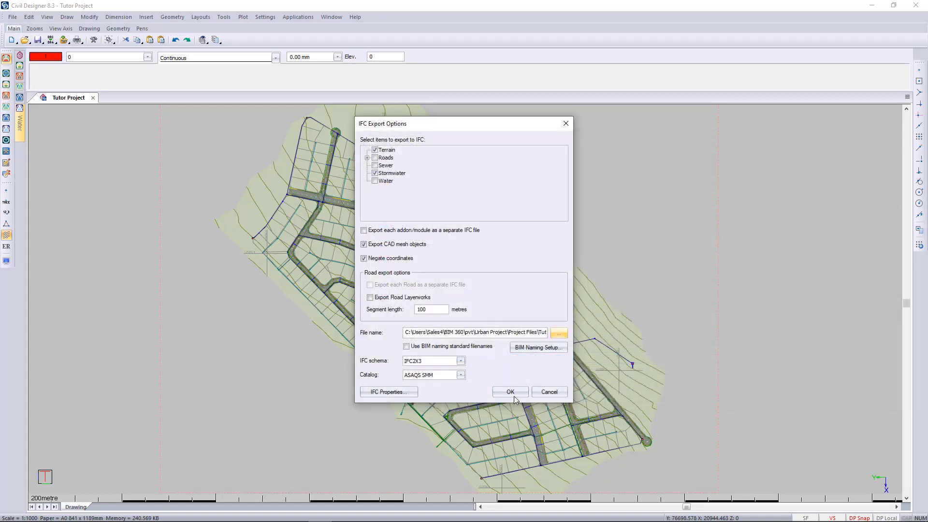
pyautogui.click(516, 396)
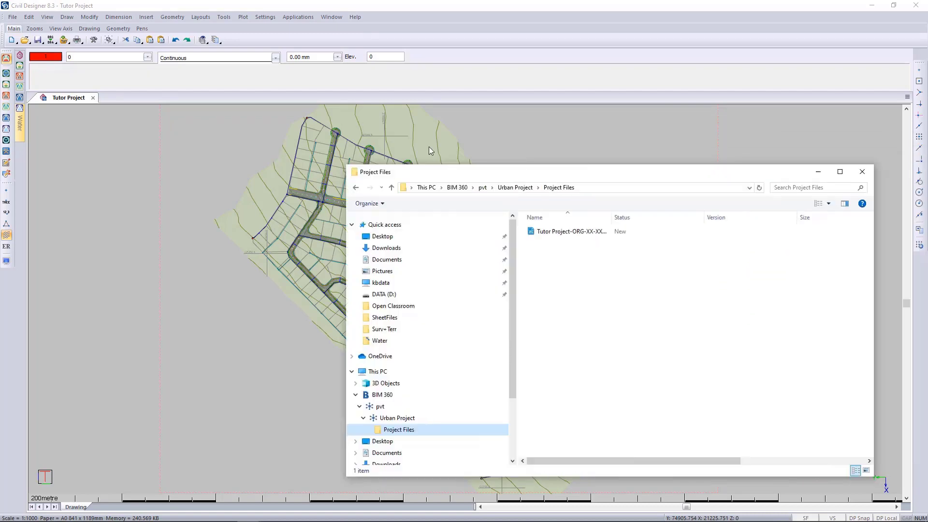
# - Check the exported IFC file's full name and status in the Urban Project's Project Files folder in File Explorer
pyautogui.moveTo(607, 165); pyautogui.dragTo(441, 132)
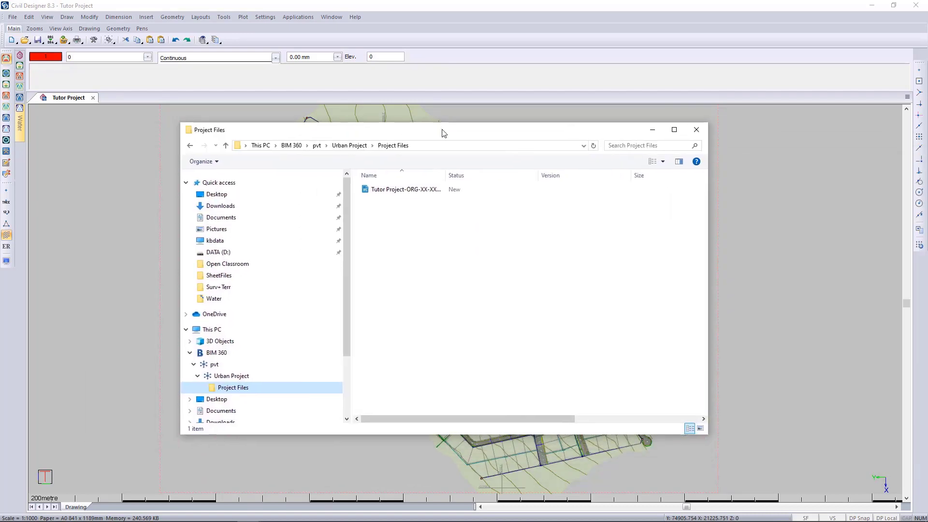
pyautogui.moveTo(453, 175); pyautogui.dragTo(547, 175)
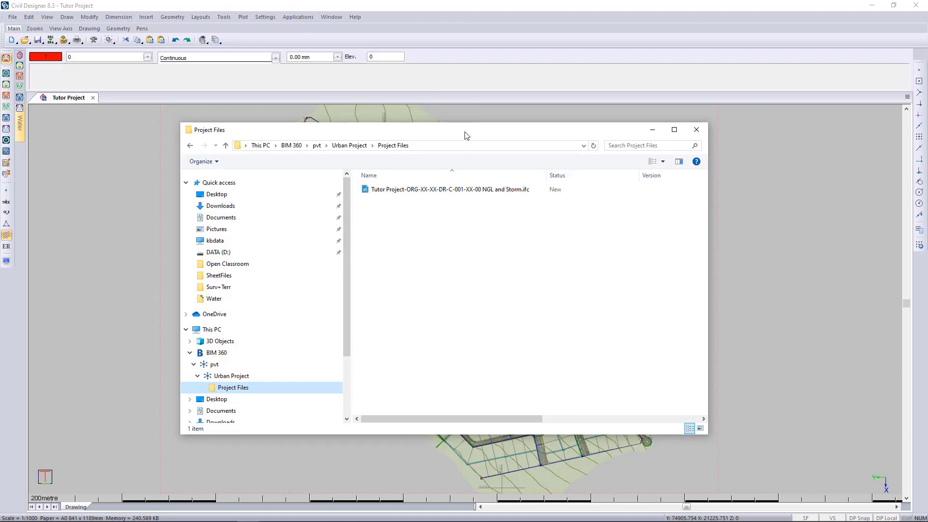
pyautogui.moveTo(463, 133); pyautogui.dragTo(927, 135)
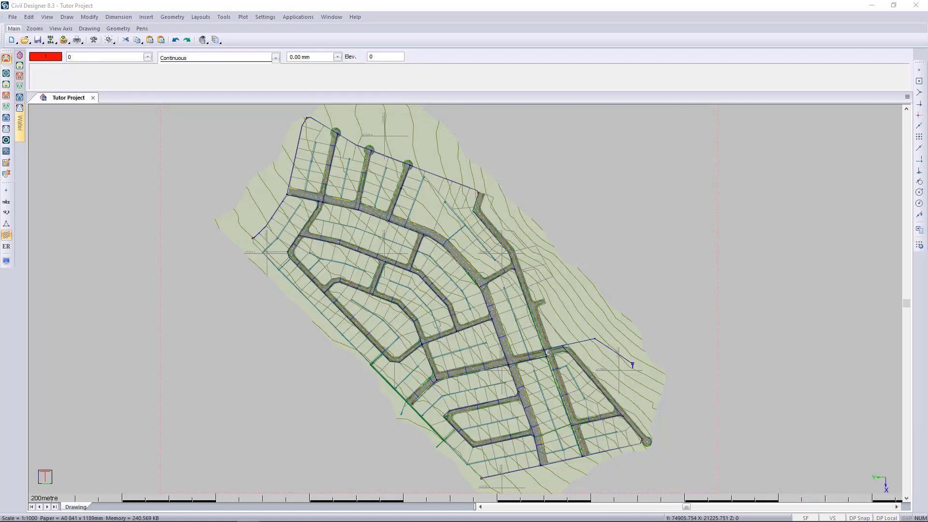
# - Switch to BIM 360 Document Management in the browser and open the exported NGL and Storm IFC file in the maximized viewer
pyautogui.moveTo(927, 73); pyautogui.dragTo(514, 38)
pyautogui.click(440, 38)
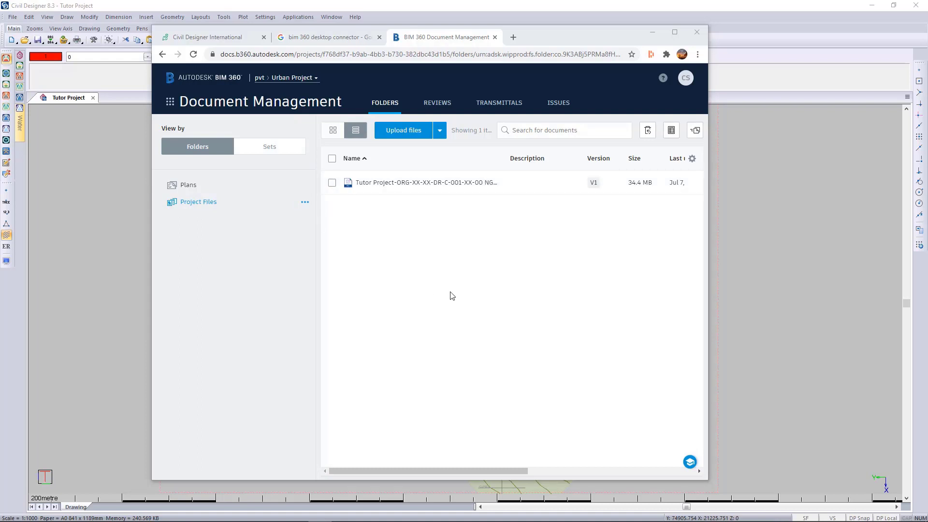
pyautogui.click(411, 187)
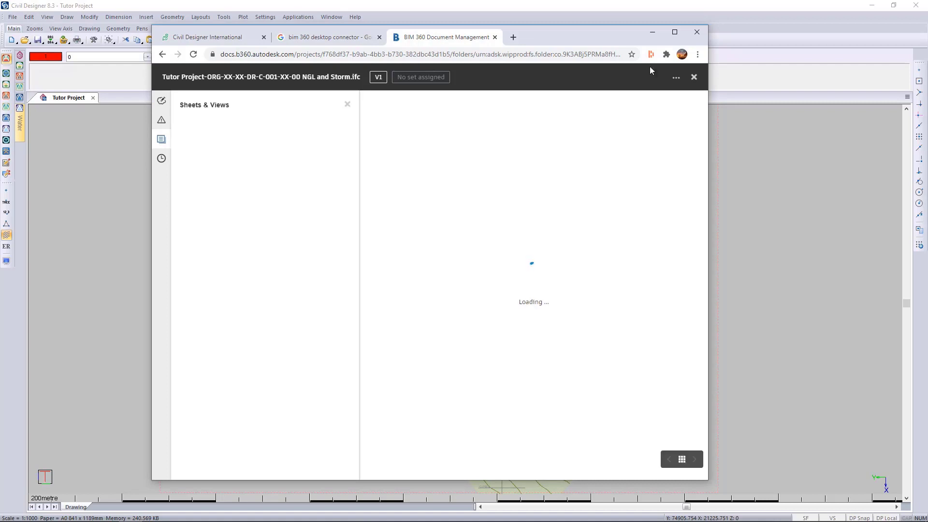
pyautogui.click(675, 32)
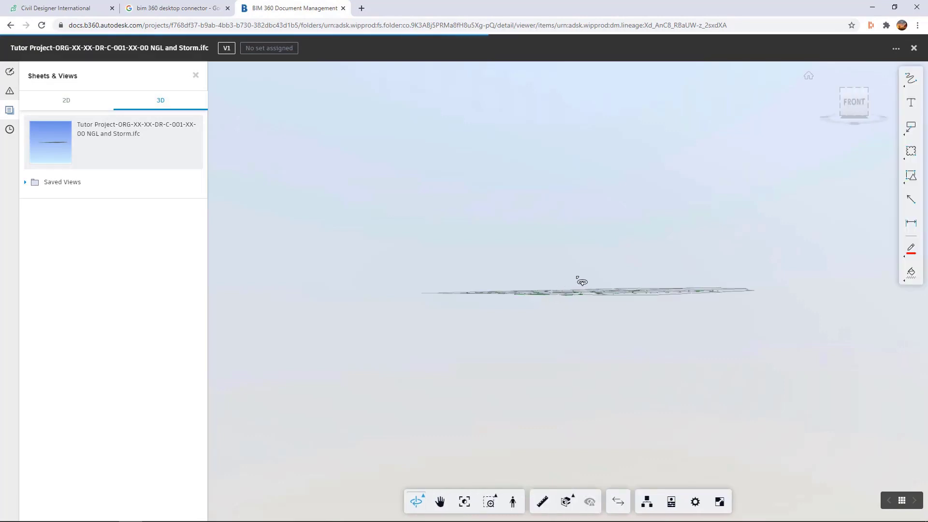
# - Examine the terrain surface of the NGL and Storm model in 3D from above and at close range
pyautogui.moveTo(570, 278); pyautogui.dragTo(773, 321)
pyautogui.scroll(5, 634, 304)
pyautogui.moveTo(576, 227); pyautogui.dragTo(642, 292)
pyautogui.scroll(-10, 642, 292)
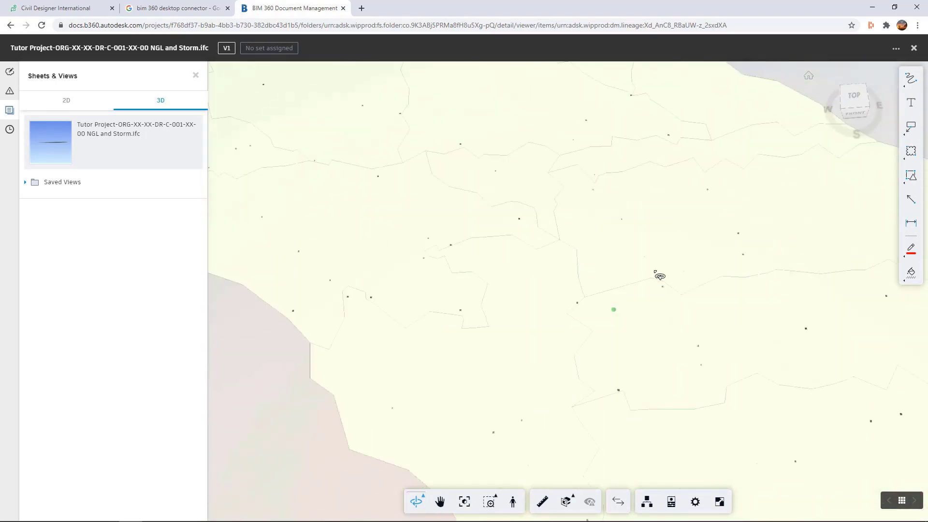